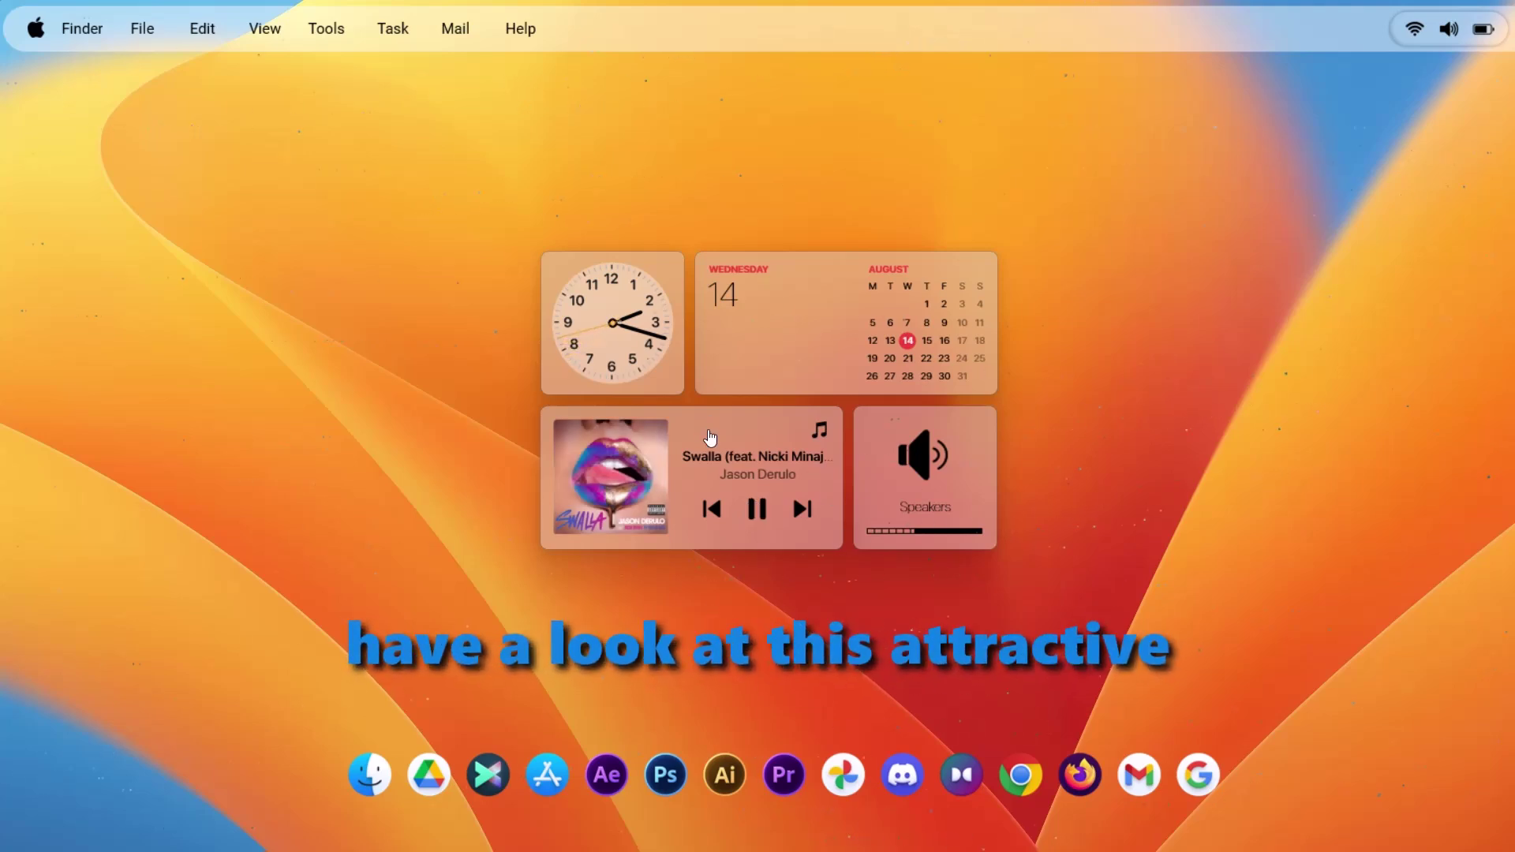
# Step: Open File Explorer from the Finder dock icon, then minimize it
pyautogui.click(370, 774)
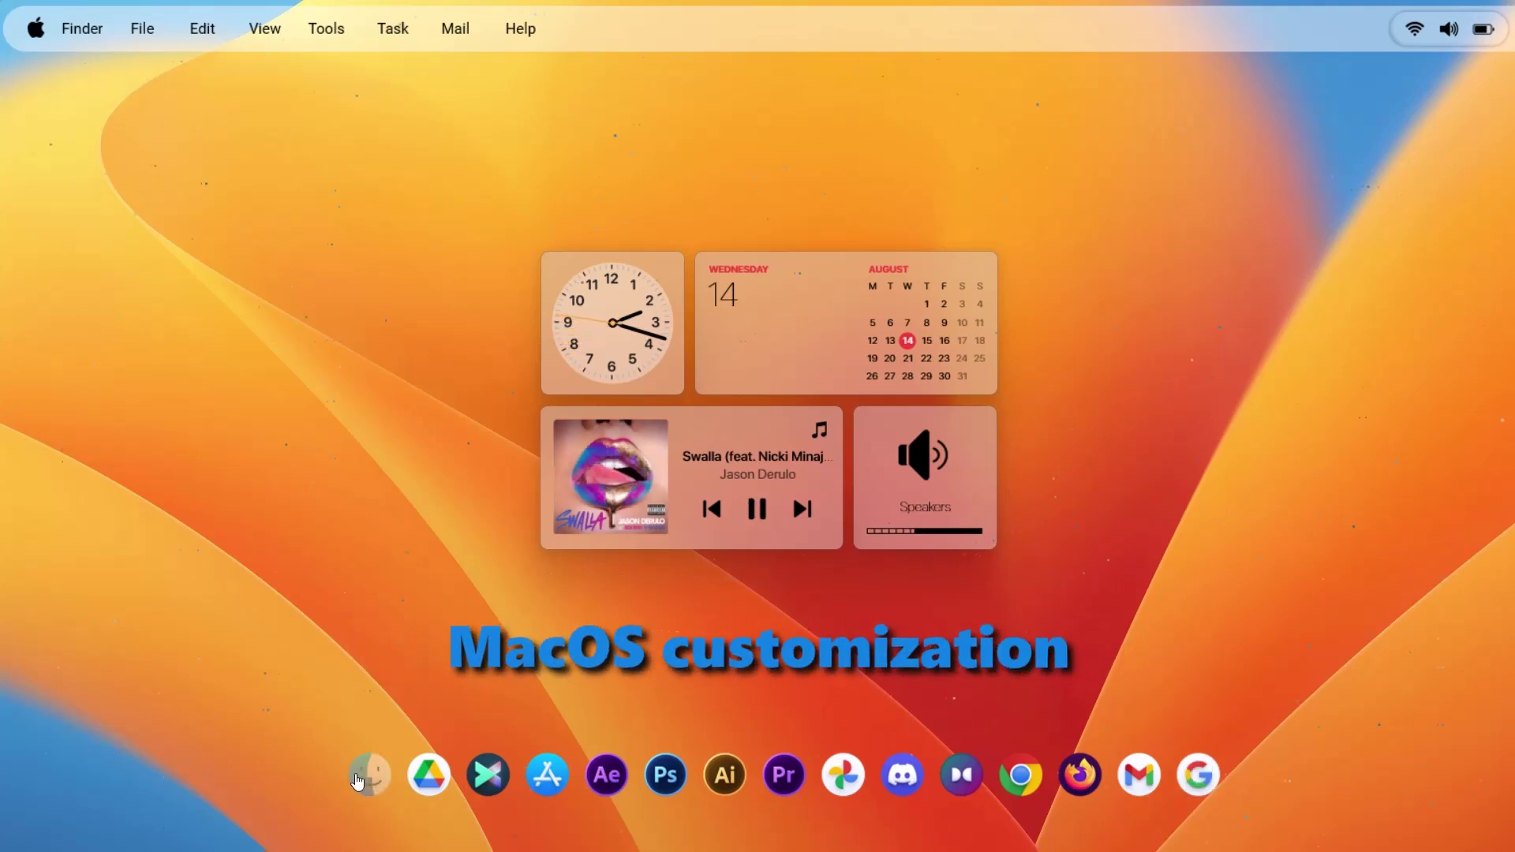
pyautogui.click(1279, 216)
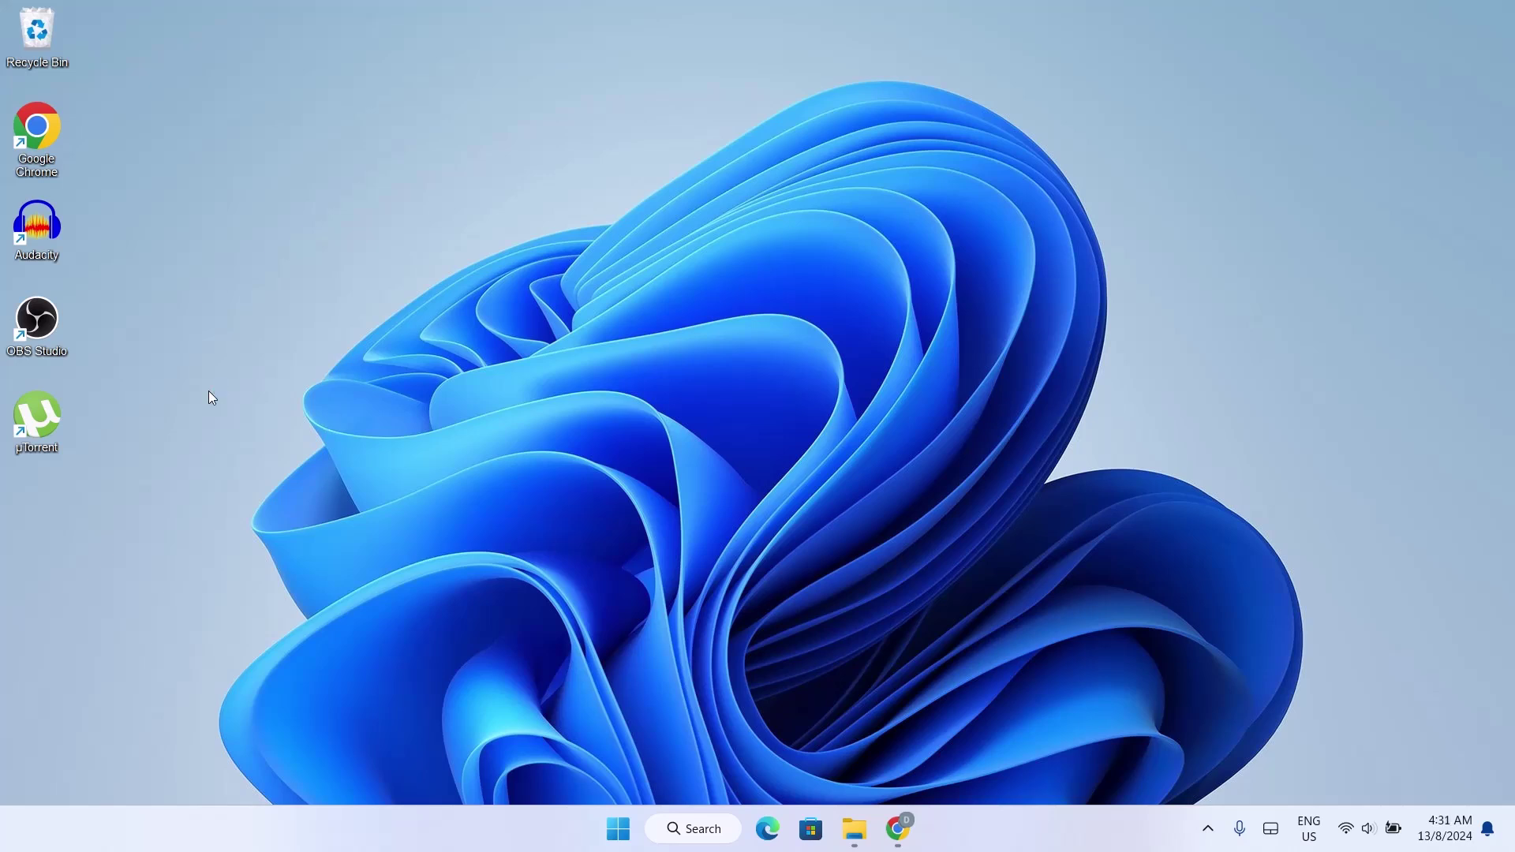
# Step: Turn off Show desktop icons from the desktop's View menu
pyautogui.rightClick(263, 105)
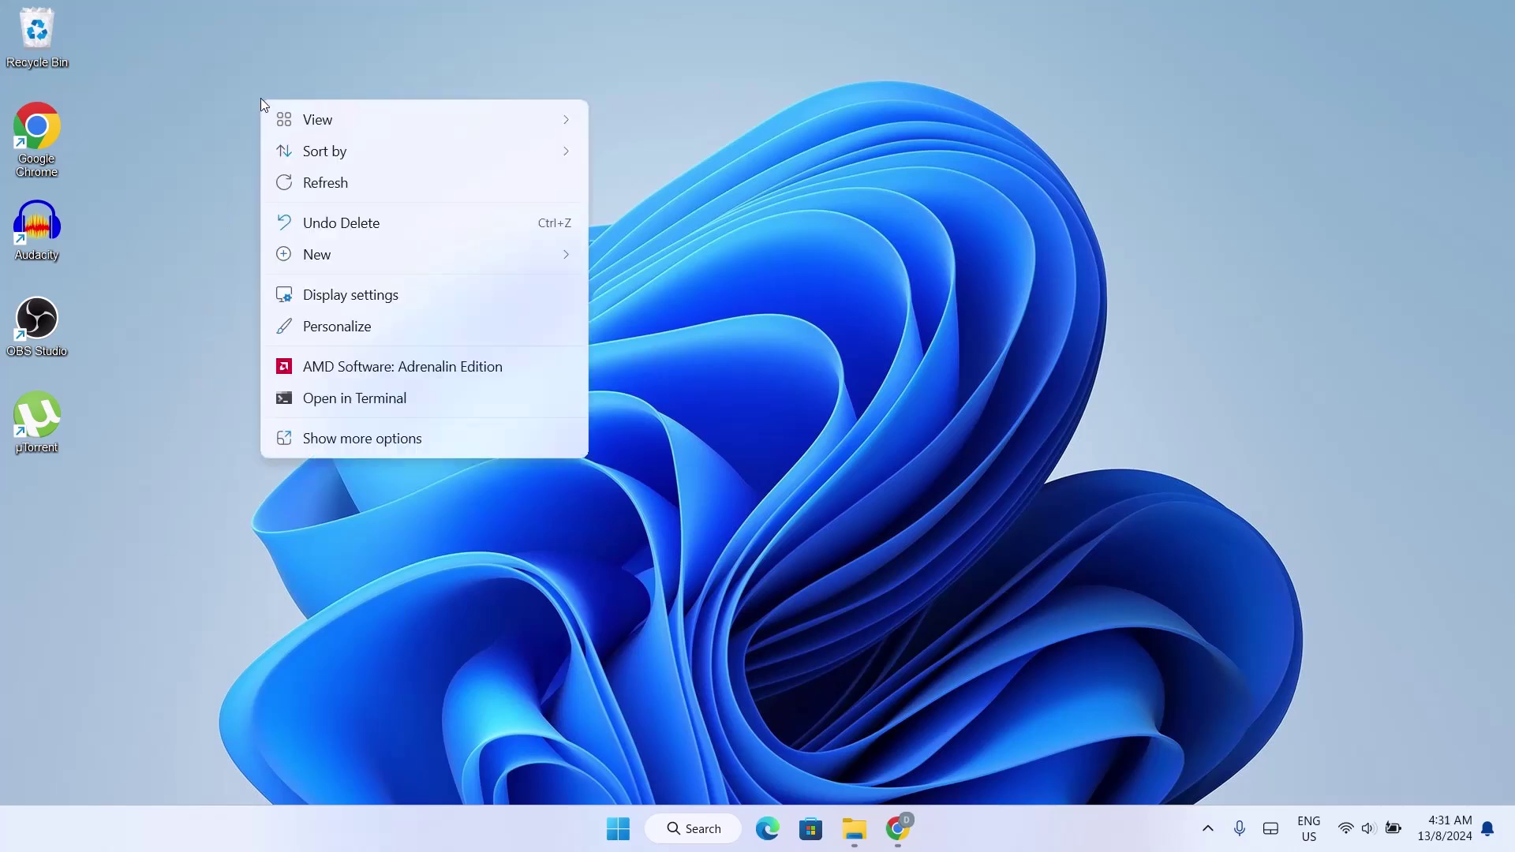
pyautogui.moveTo(308, 134)
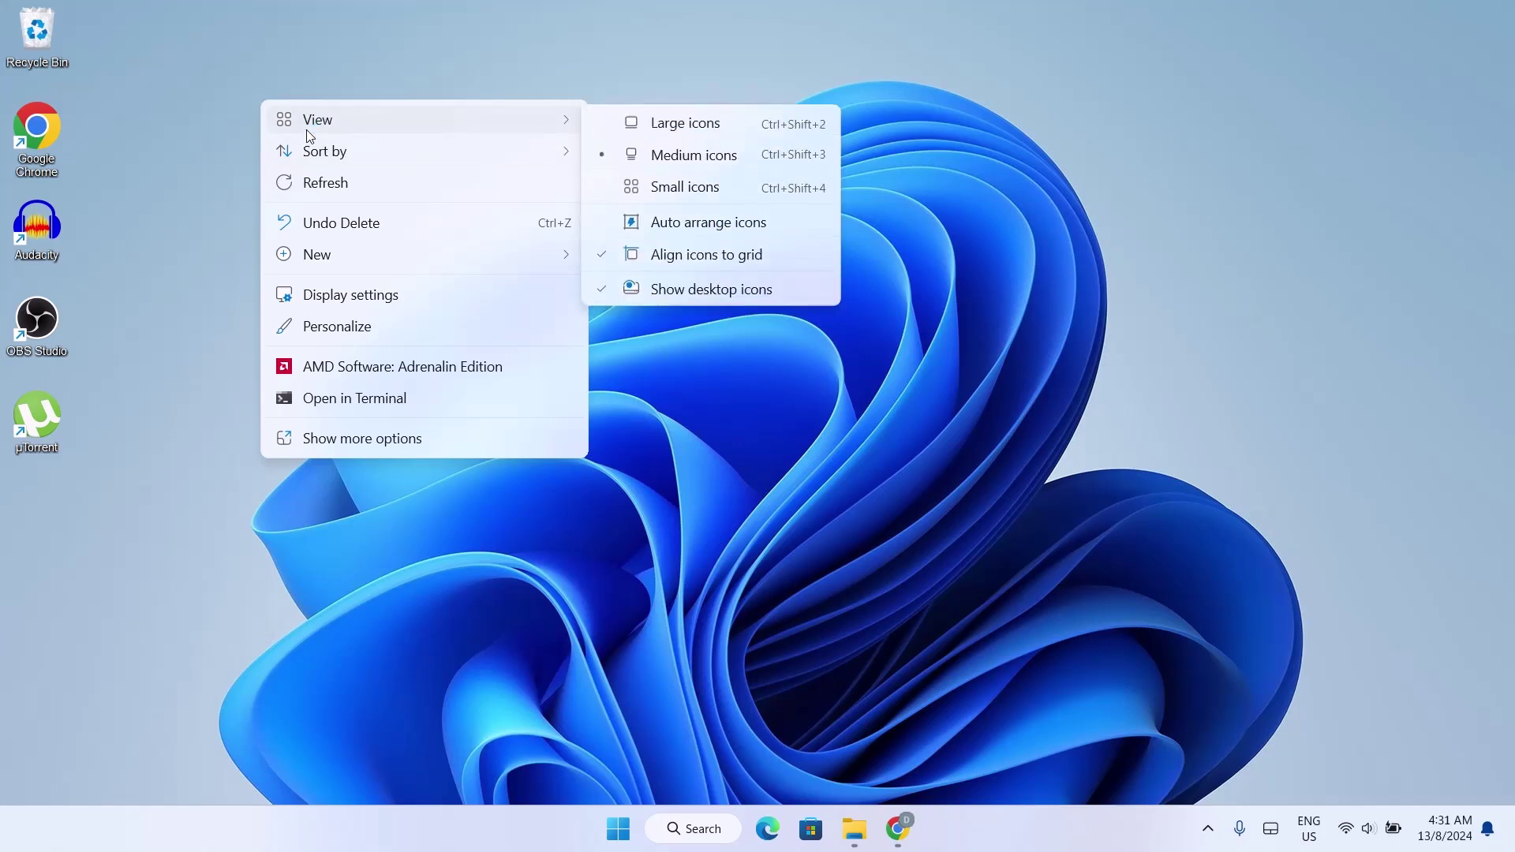
pyautogui.click(691, 290)
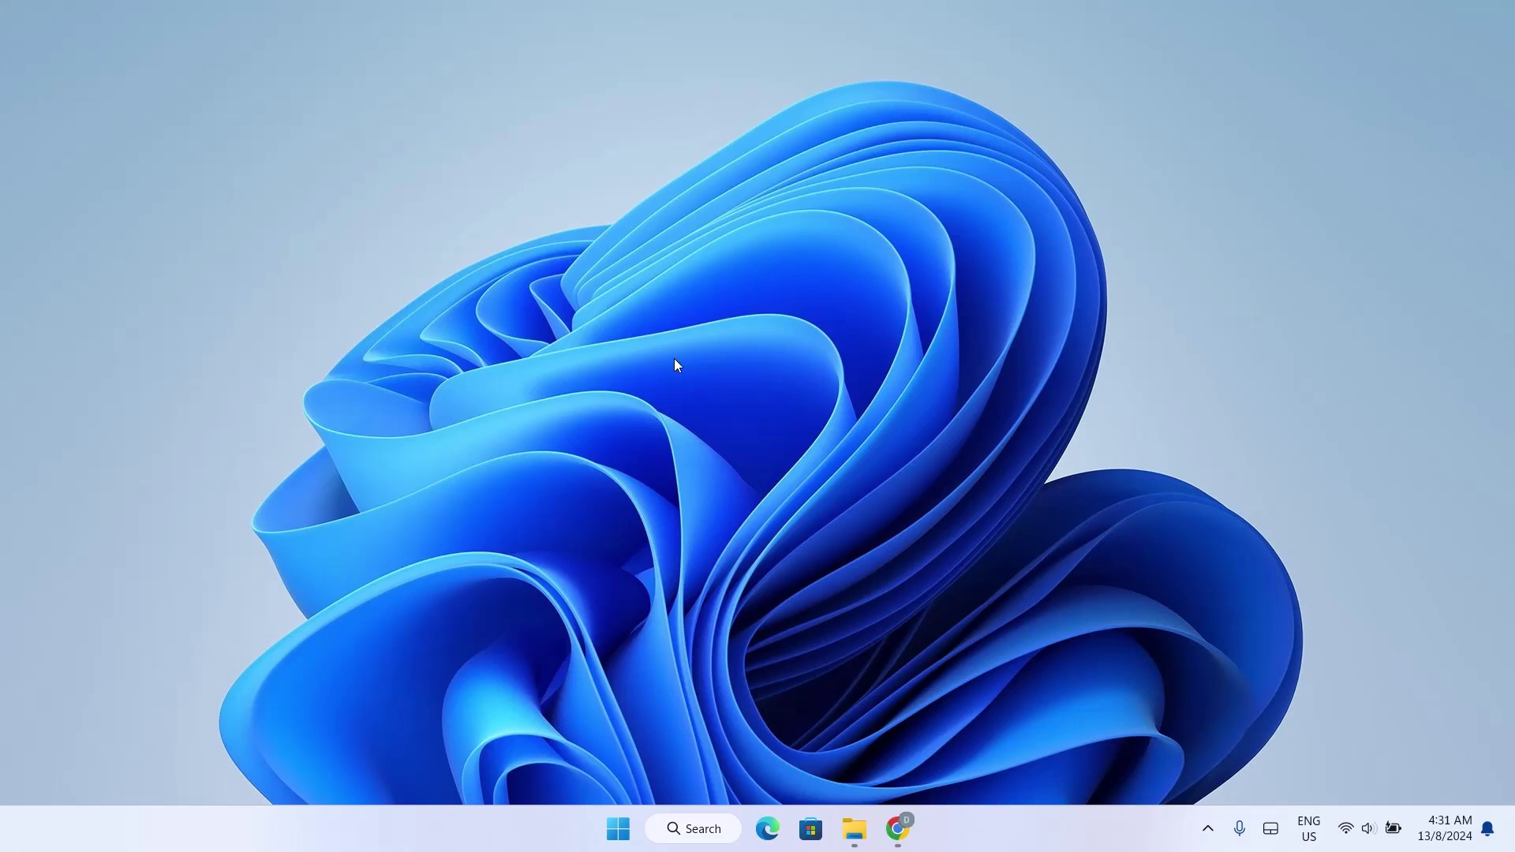
# Step: Search Microsoft Store for 'windyn', install WinDynamicDesktop and open its product page
pyautogui.click(811, 829)
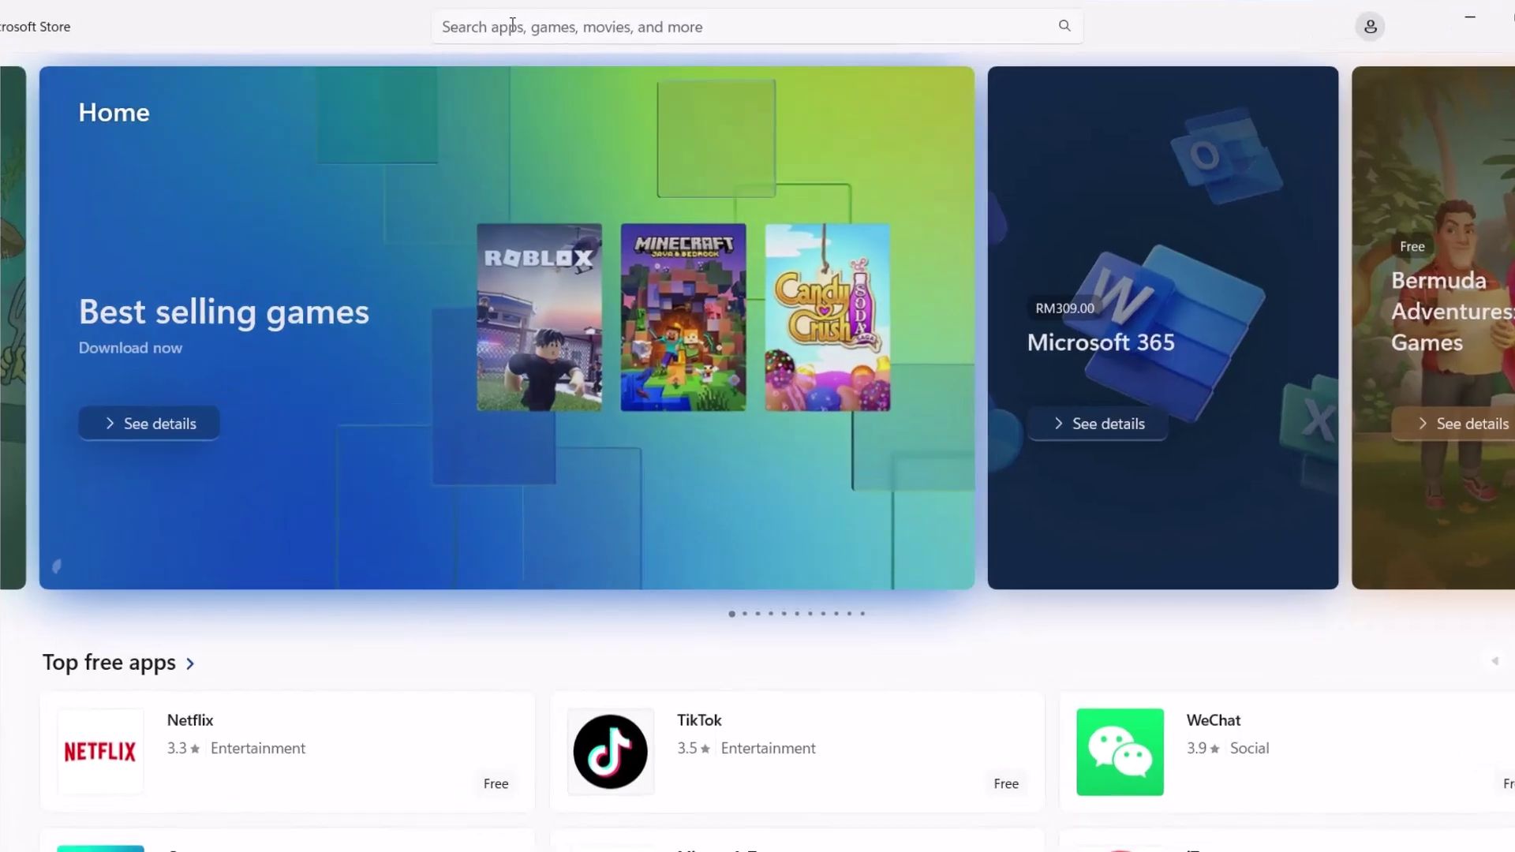
pyautogui.click(533, 32)
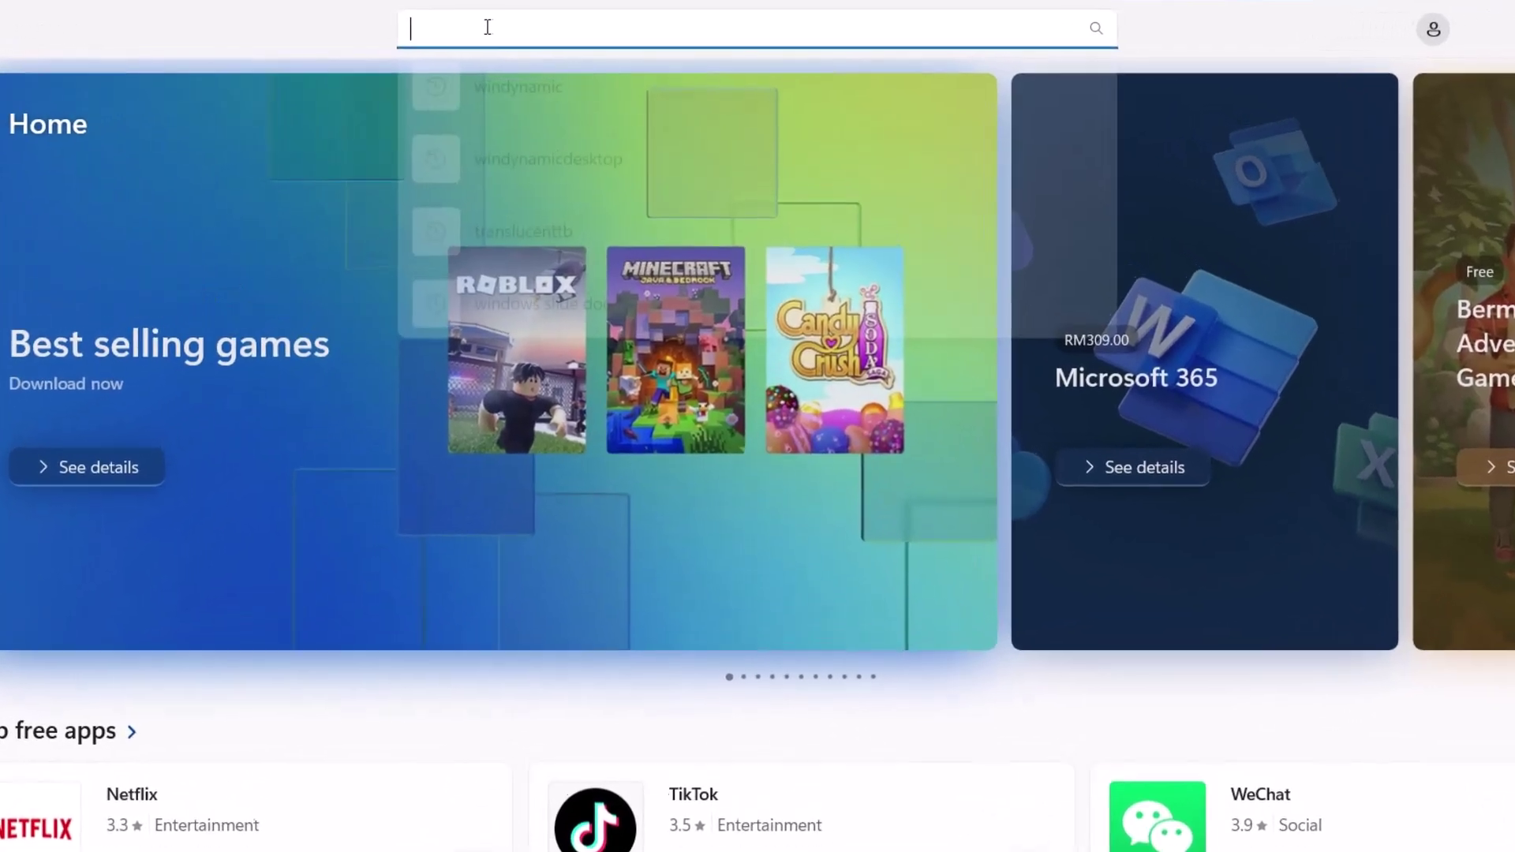
pyautogui.write('win')
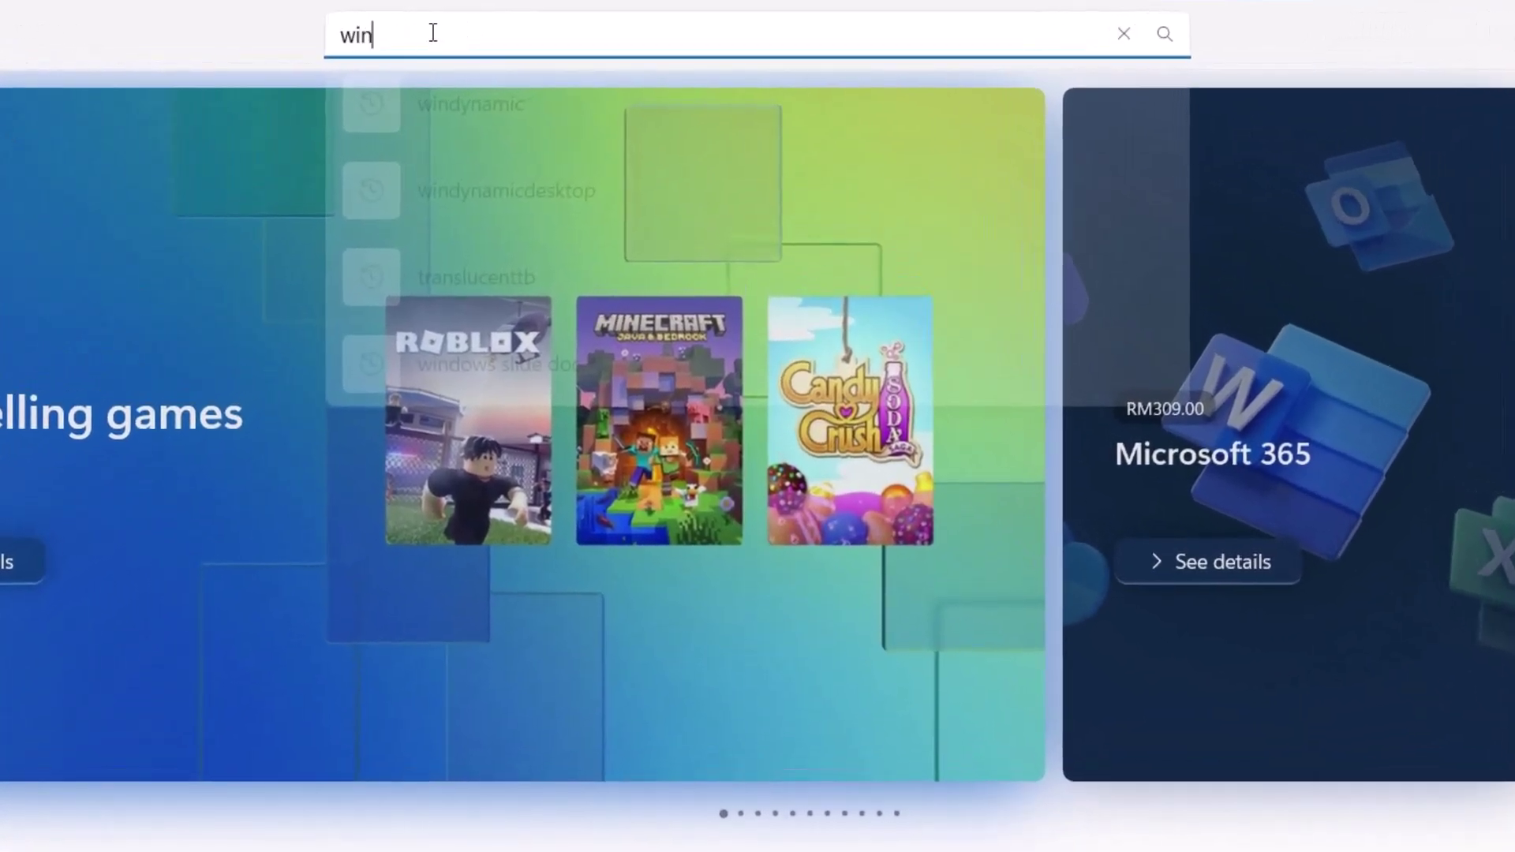
pyautogui.write('dynamic')
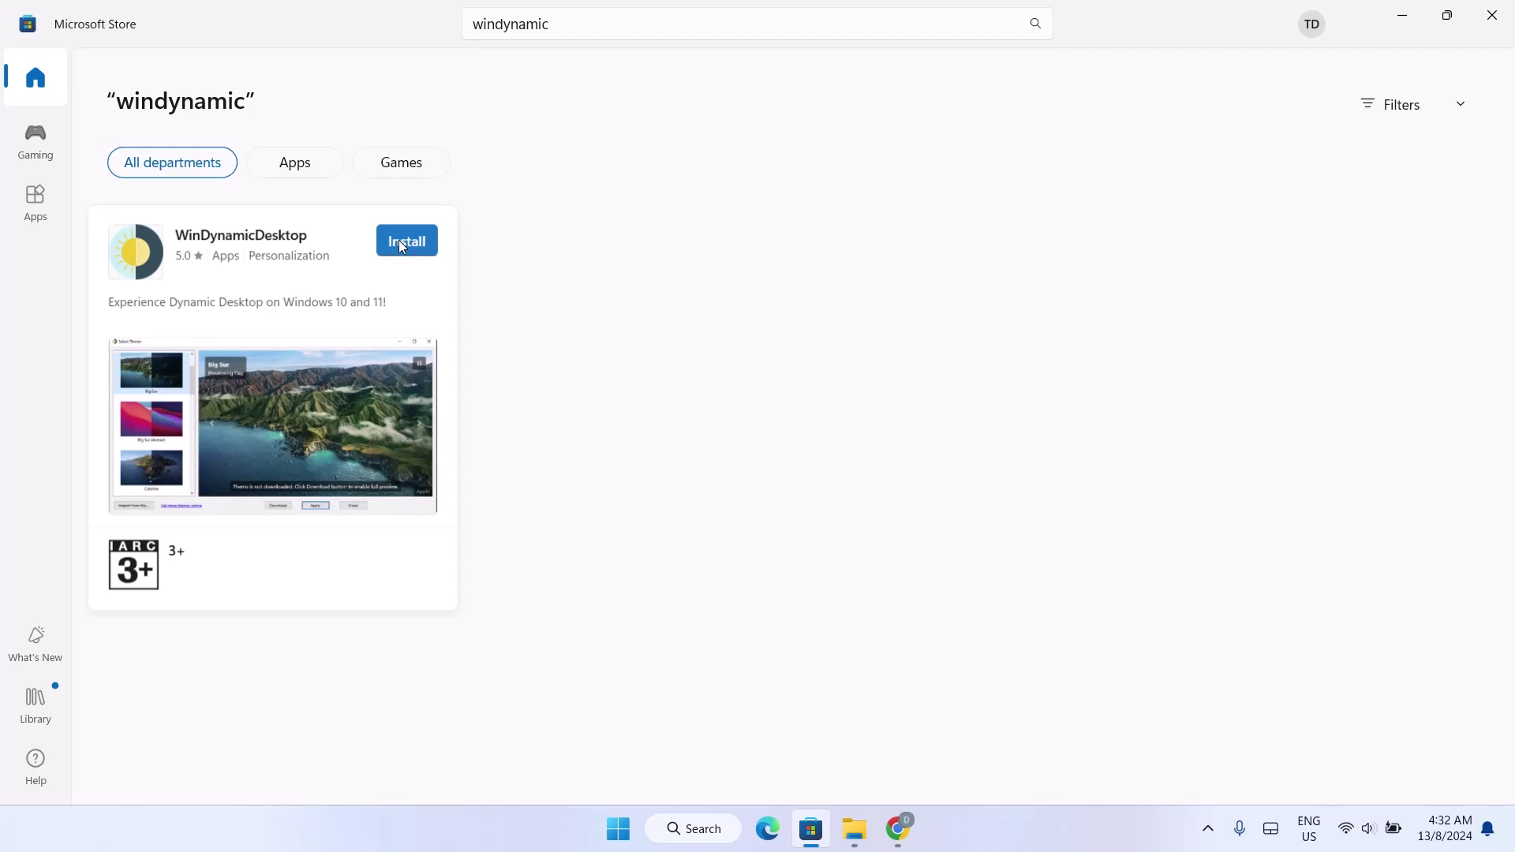
pyautogui.click(403, 247)
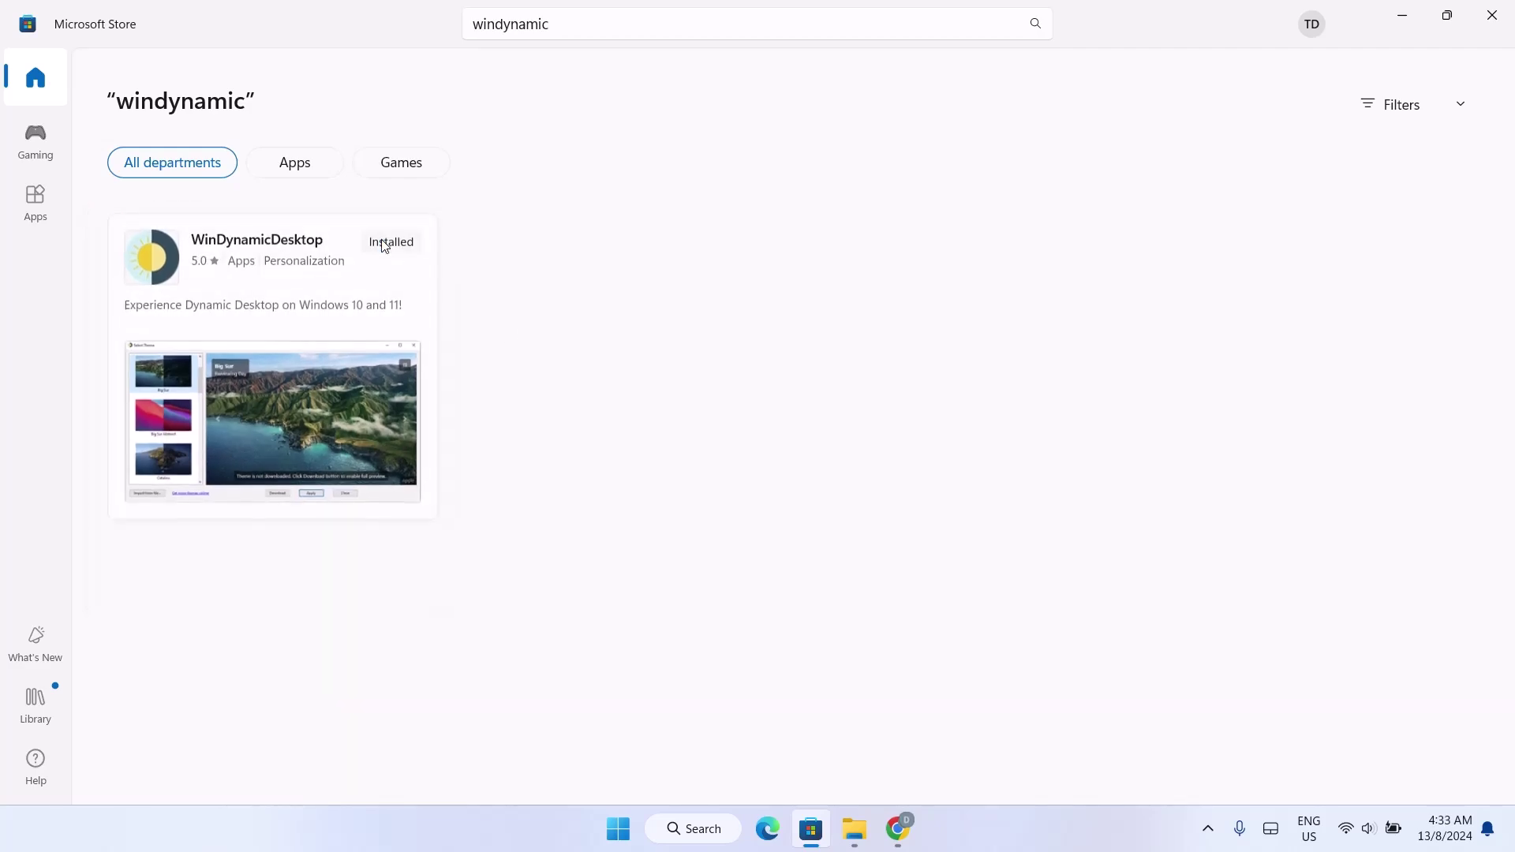
pyautogui.click(382, 246)
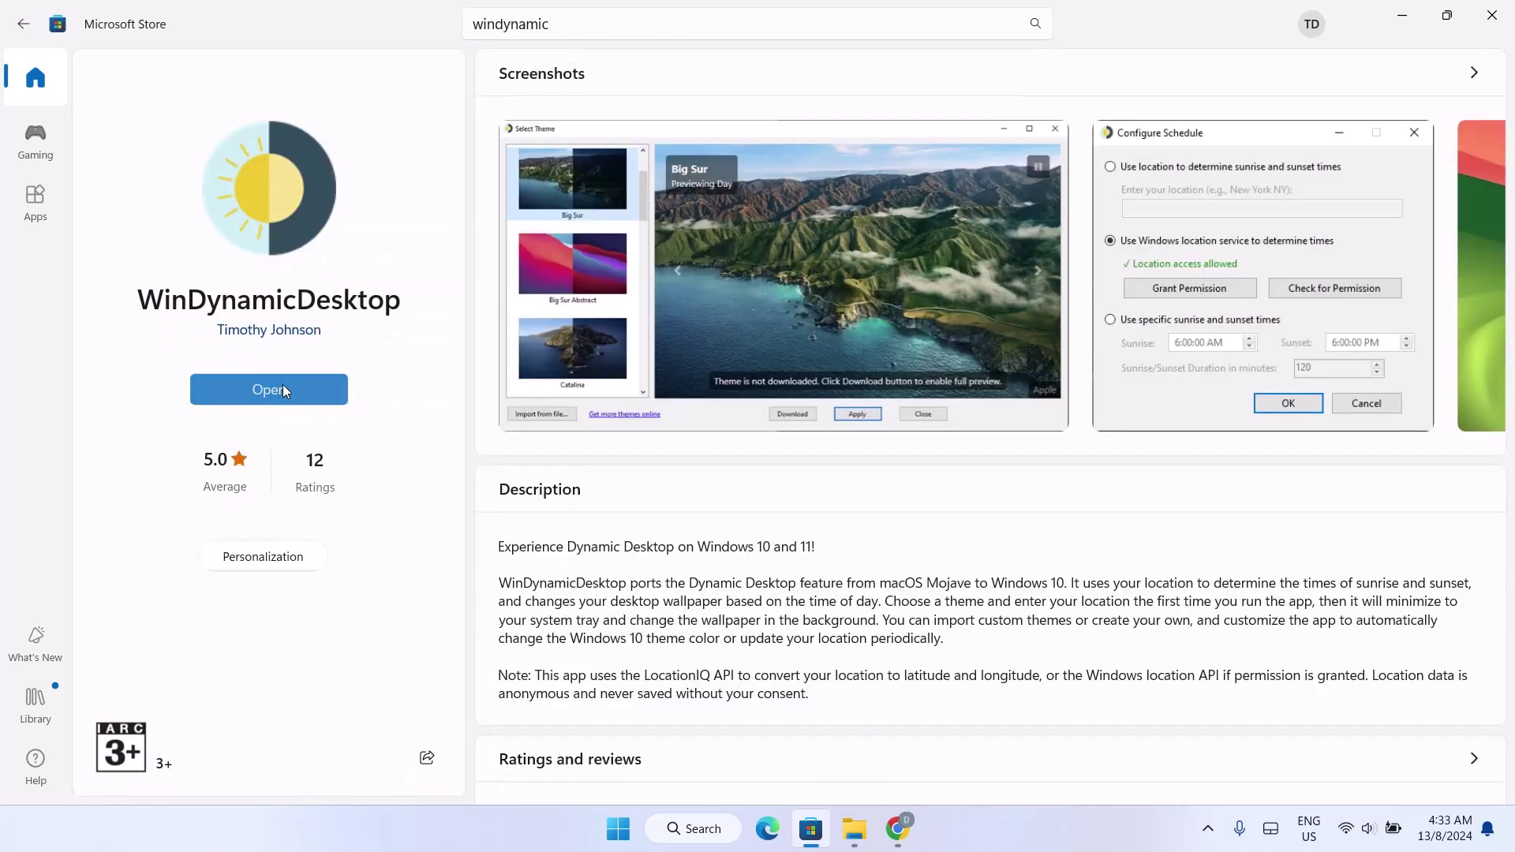
# Step: Launch WinDynamicDesktop with English language and the Windows location-service schedule
pyautogui.click(282, 387)
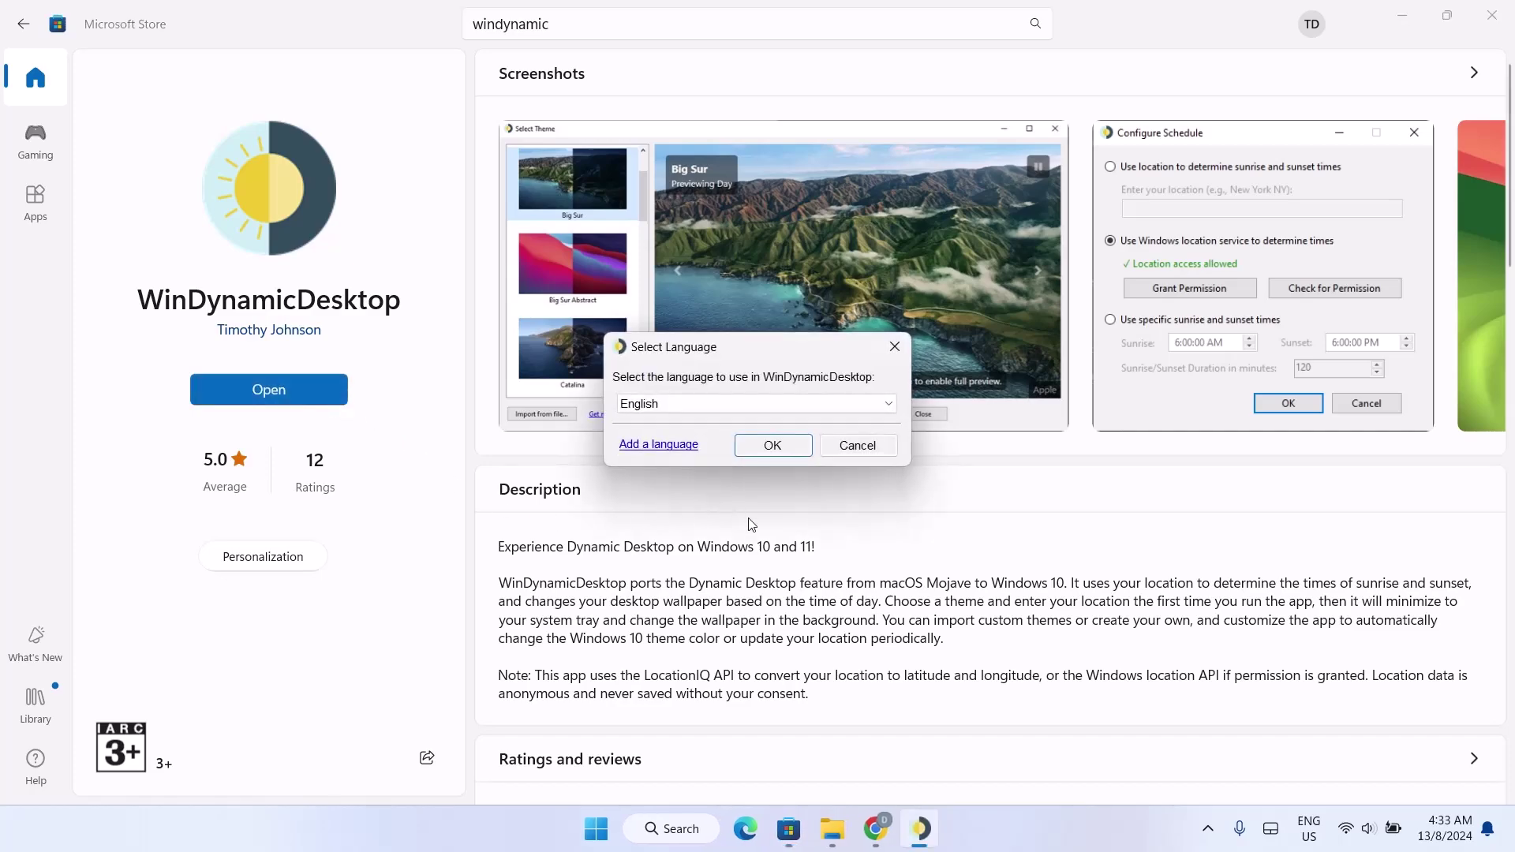
pyautogui.click(773, 445)
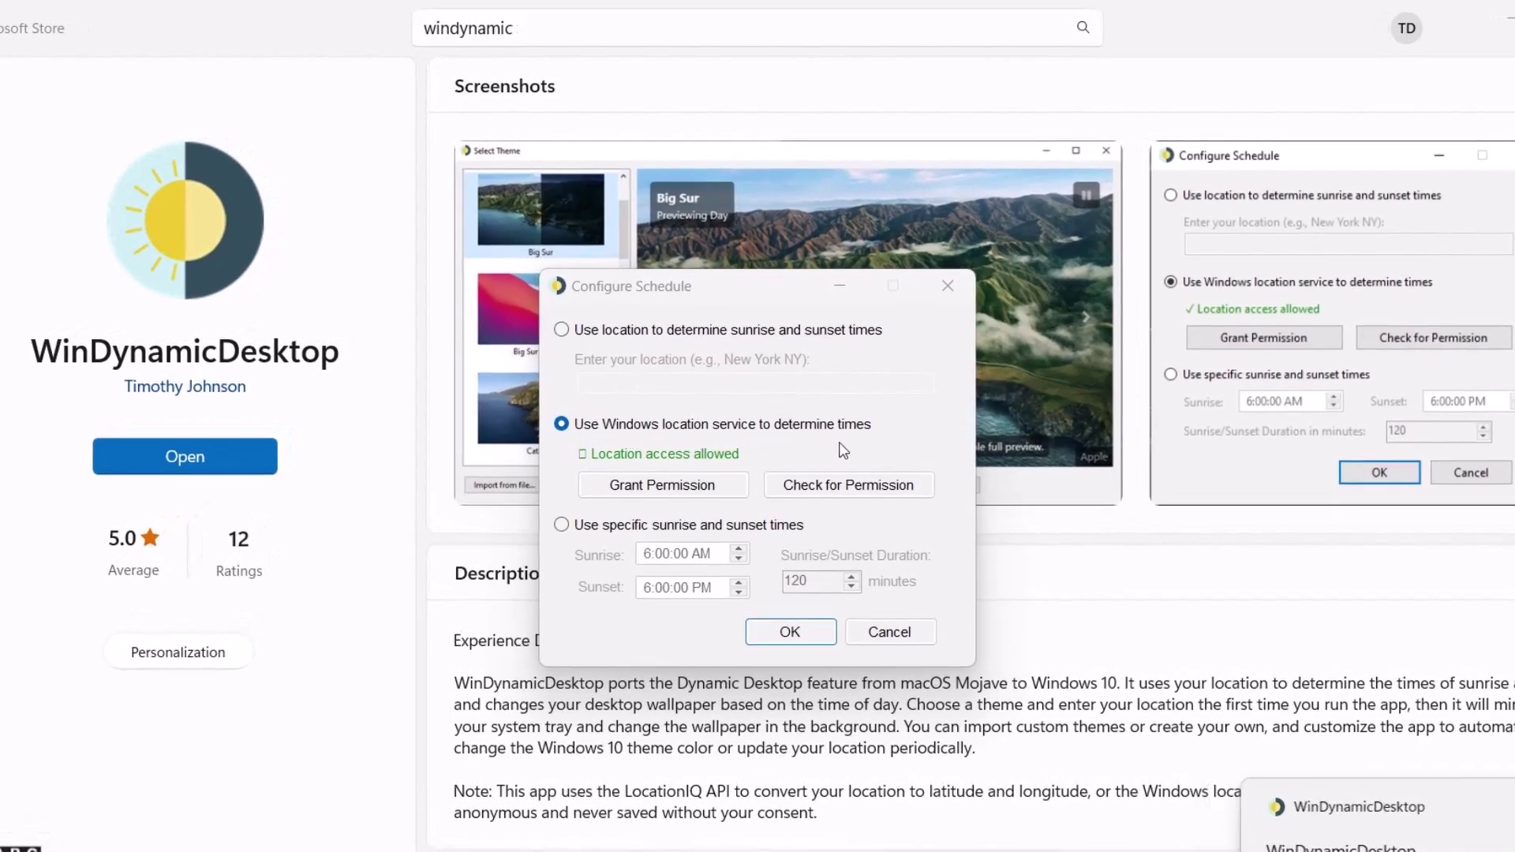
pyautogui.click(778, 634)
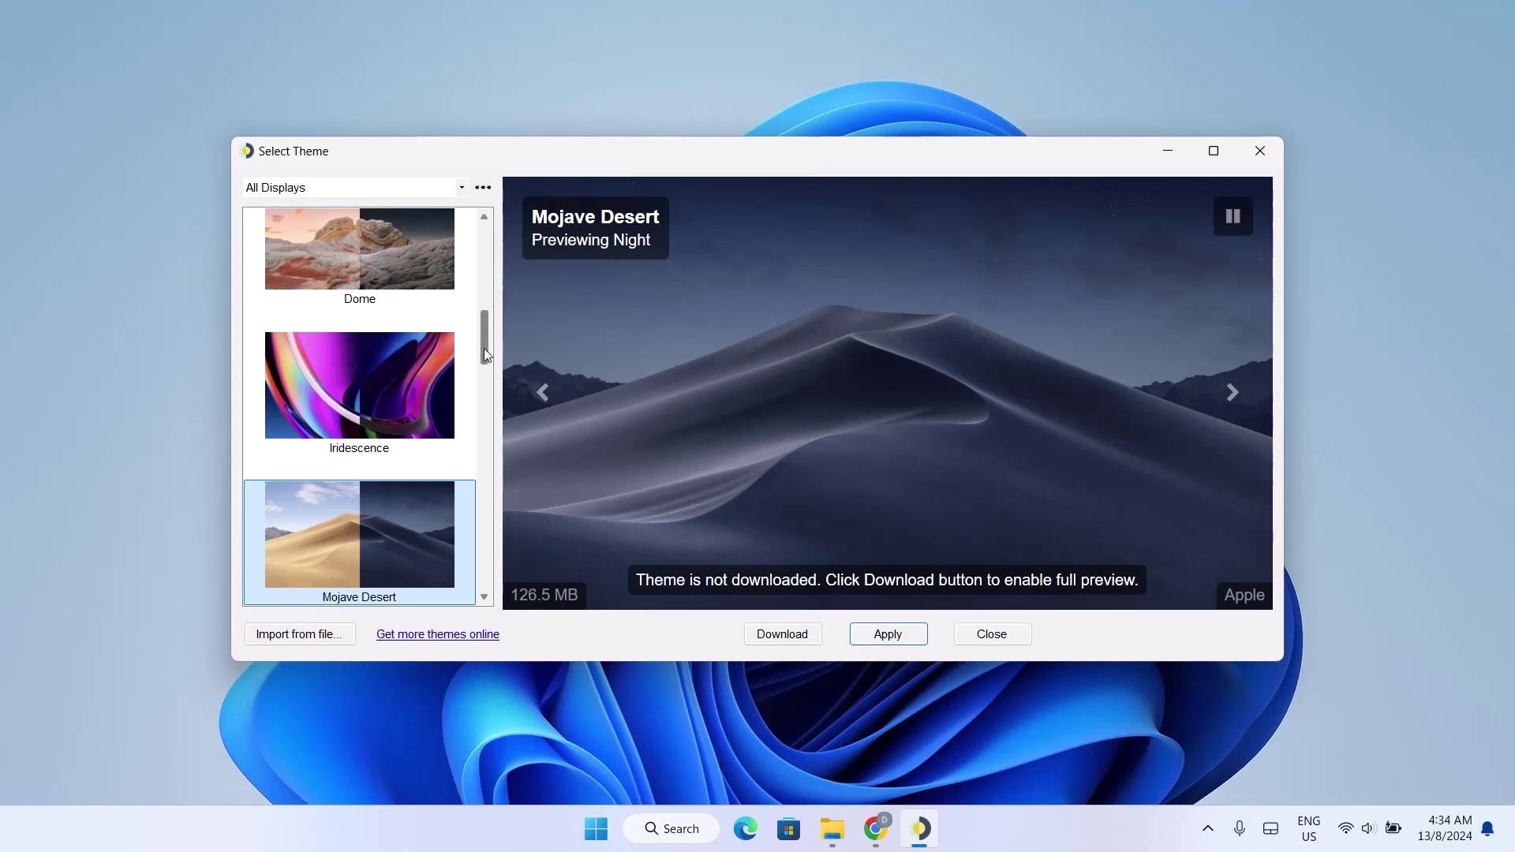
# Step: Pick the Ventura Abstract theme, download its images and apply it as the wallpaper
pyautogui.moveTo(484, 348); pyautogui.dragTo(322, 286)
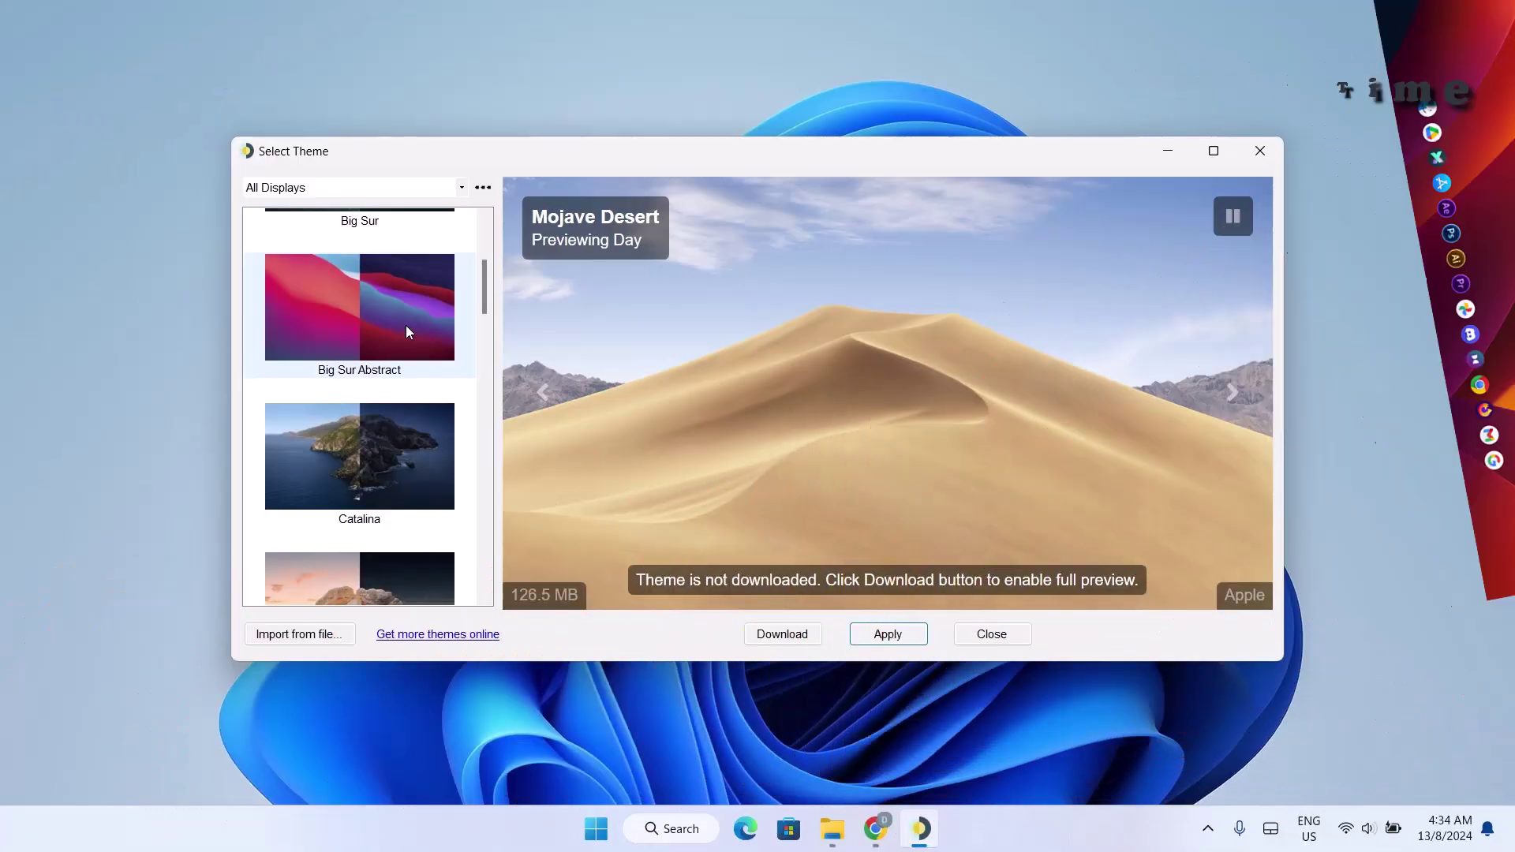
pyautogui.moveTo(481, 277); pyautogui.dragTo(471, 549)
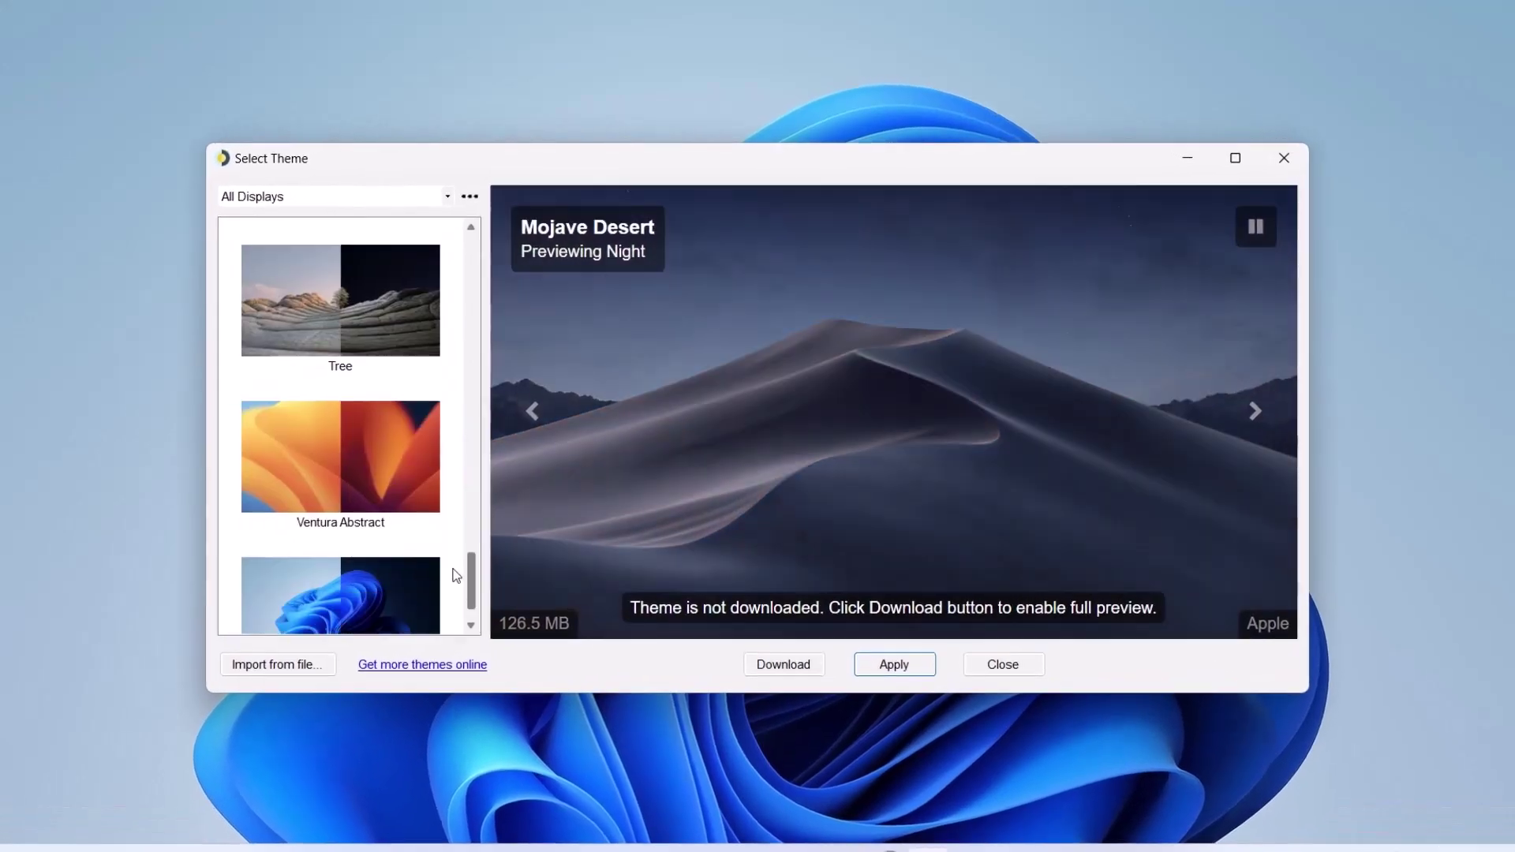
pyautogui.scroll(-1, 314, 447)
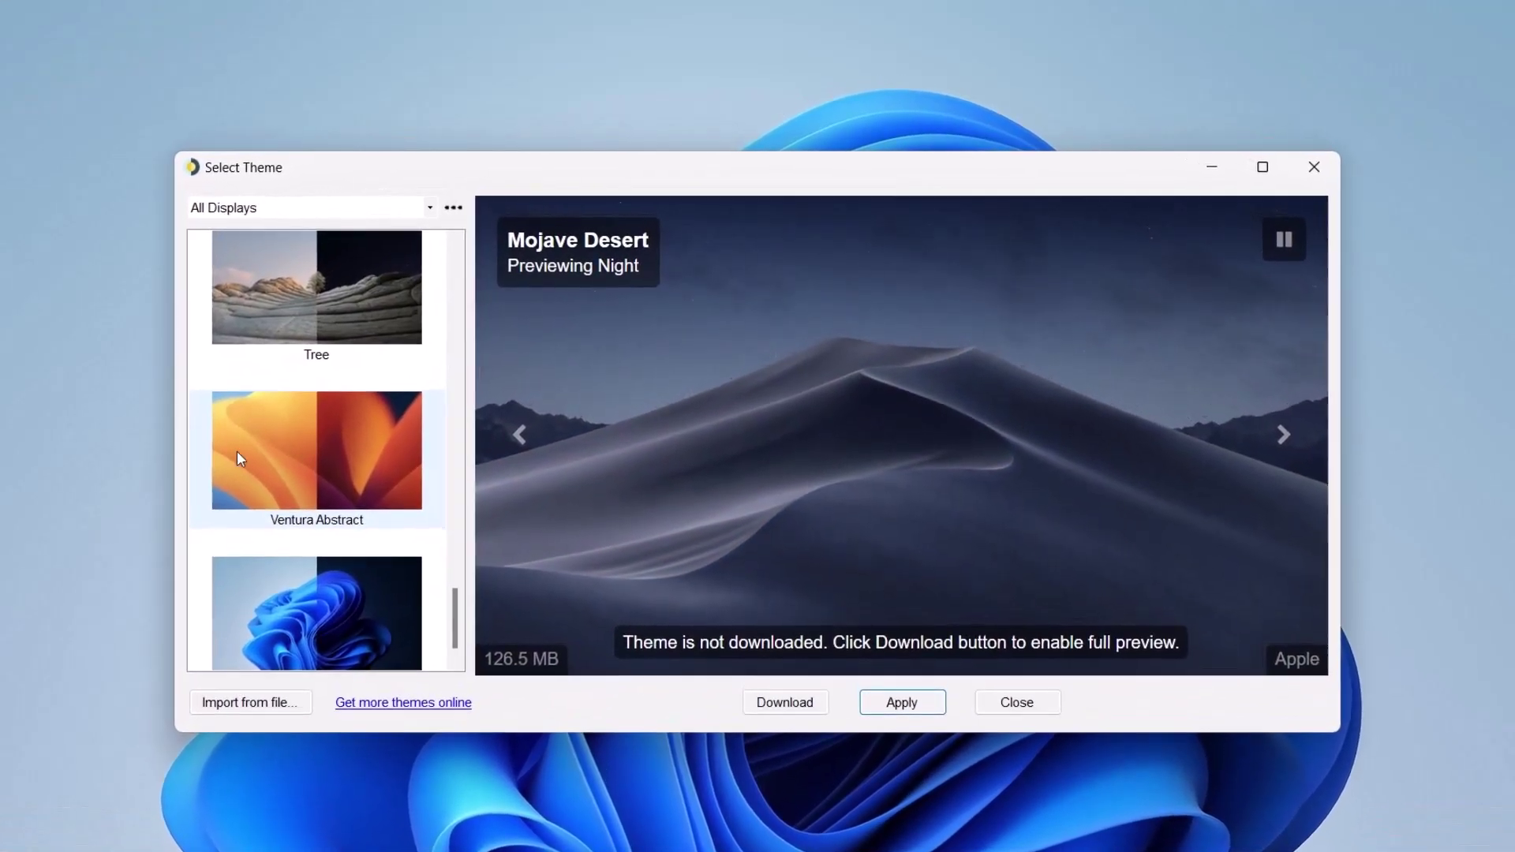
pyautogui.click(319, 466)
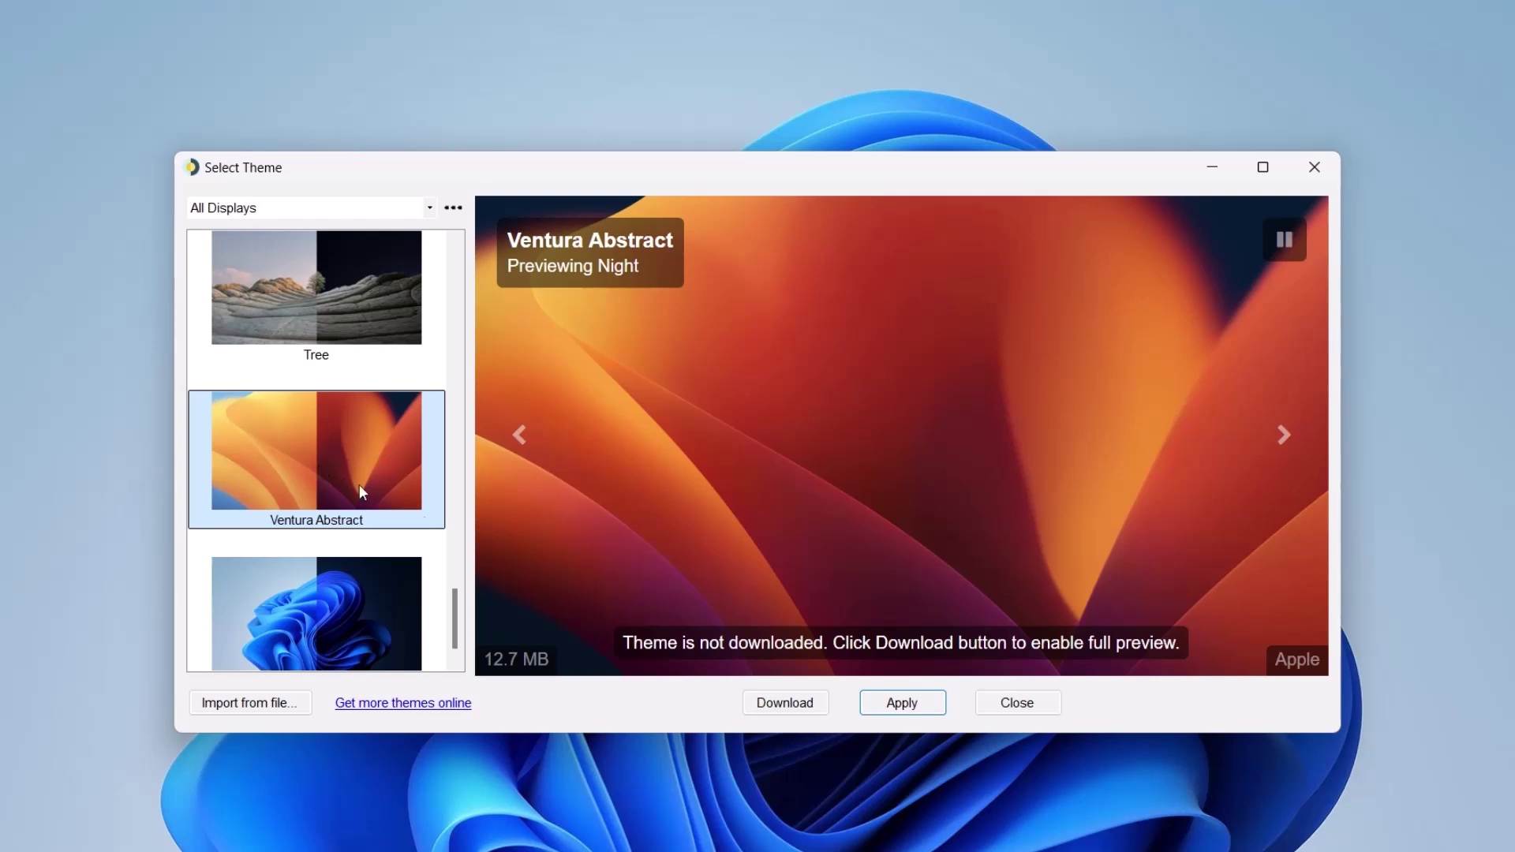
pyautogui.click(773, 707)
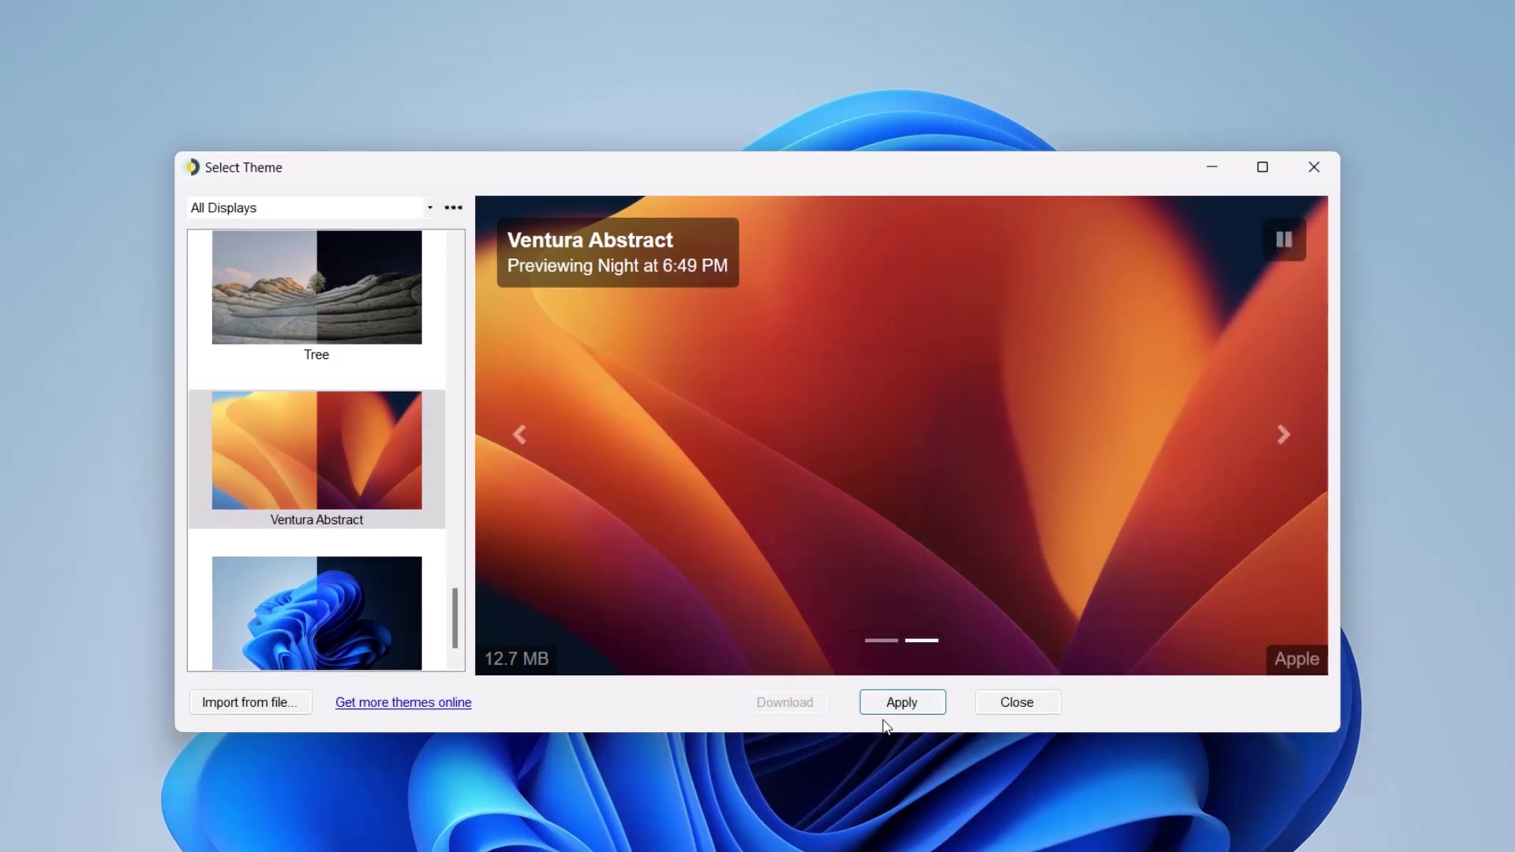
pyautogui.click(889, 703)
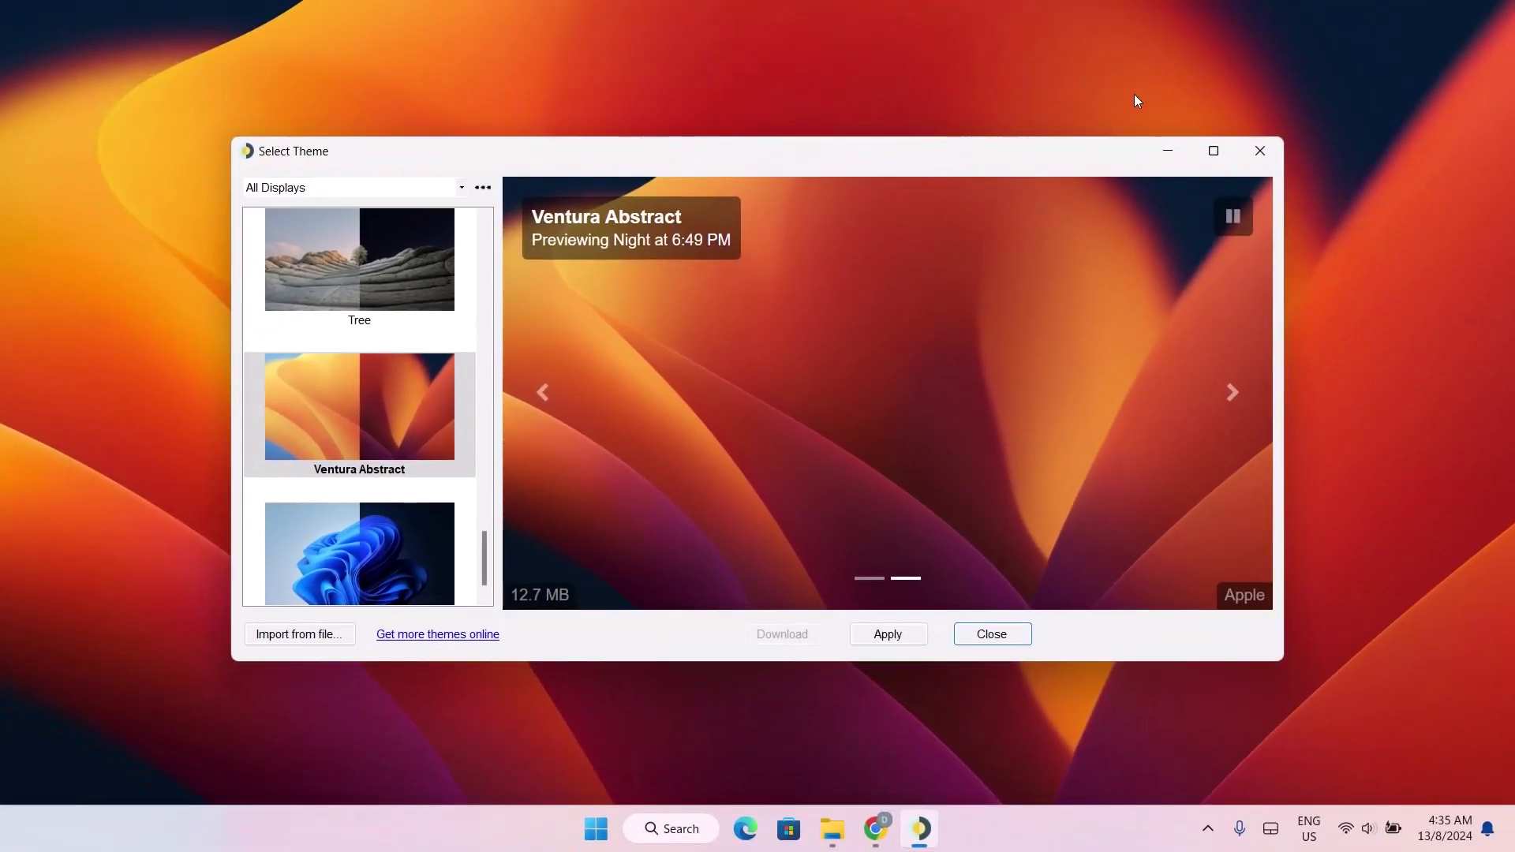
# Step: Minimize the Select Theme window and switch to Chrome showing rainmeter.net
pyautogui.click(1175, 149)
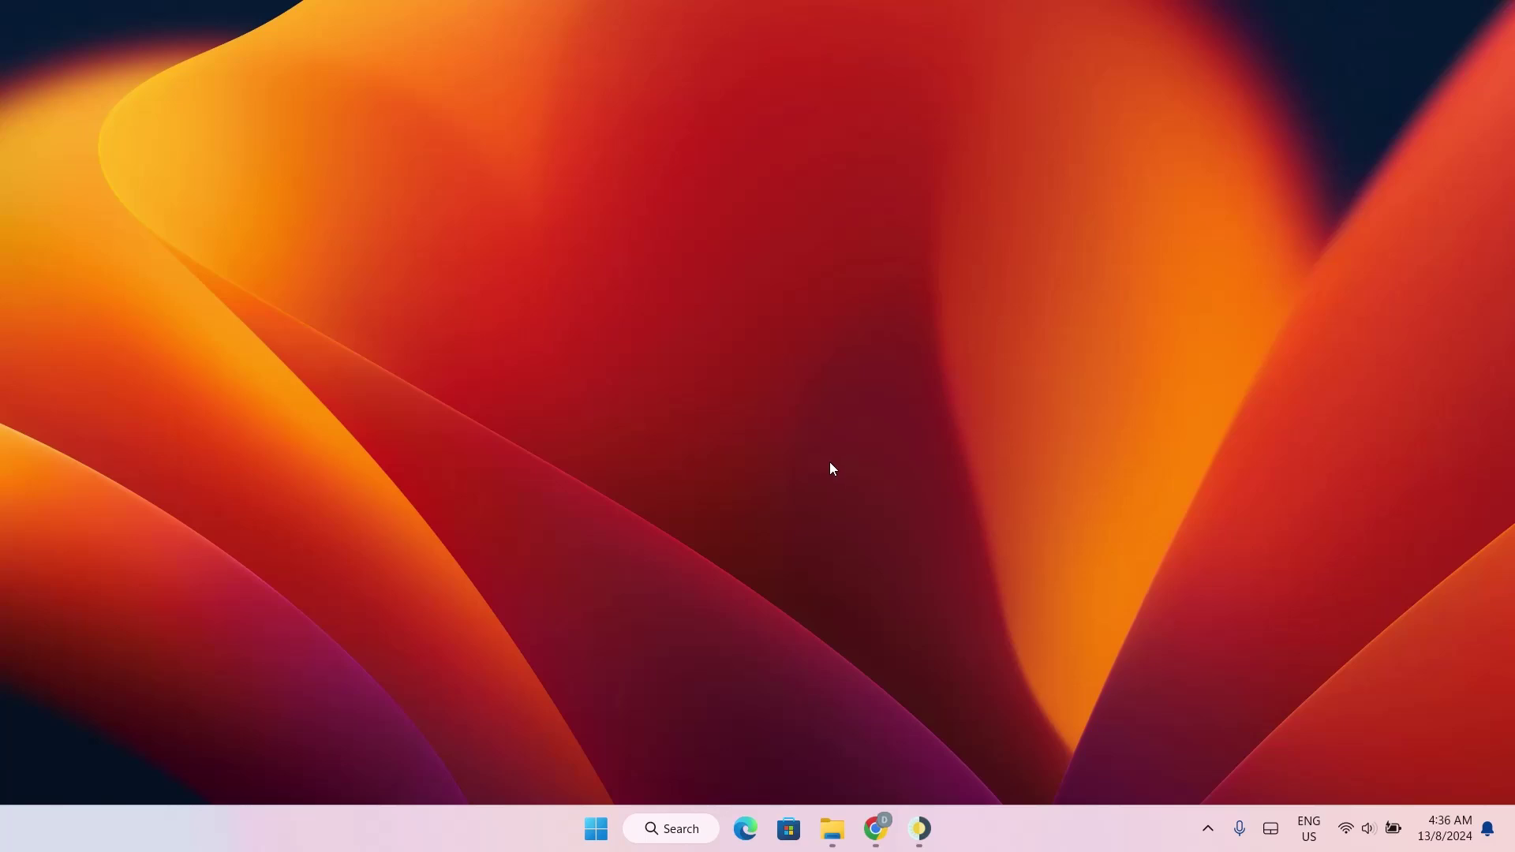
pyautogui.hotkey('alt', 'Tab')
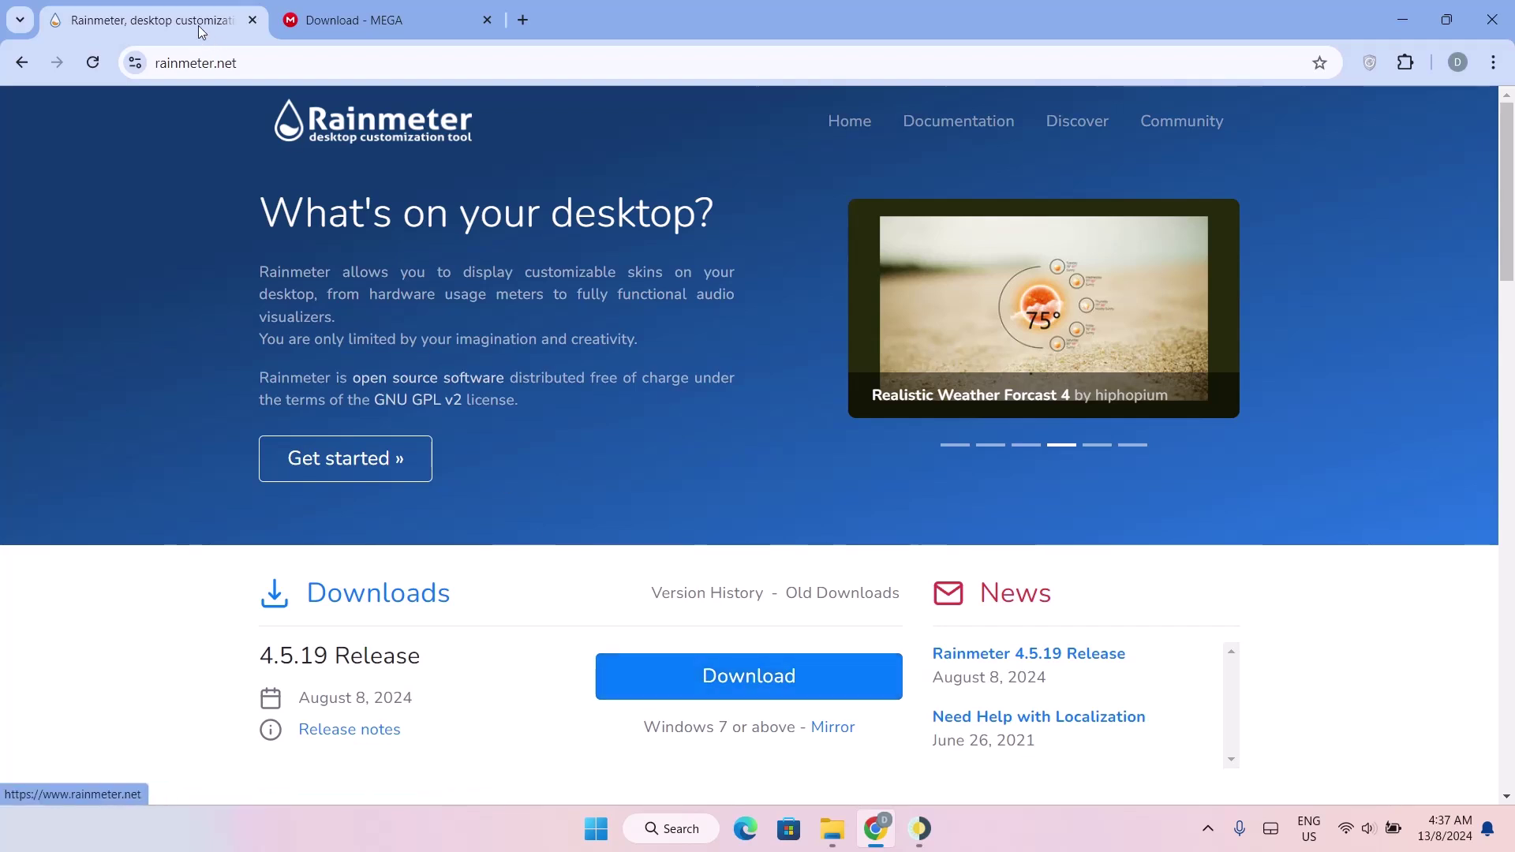
# Step: Download the Rainmeter 4.5.19 installer and show the Rm_Skins.rar download from MEGA in its folder
pyautogui.click(725, 691)
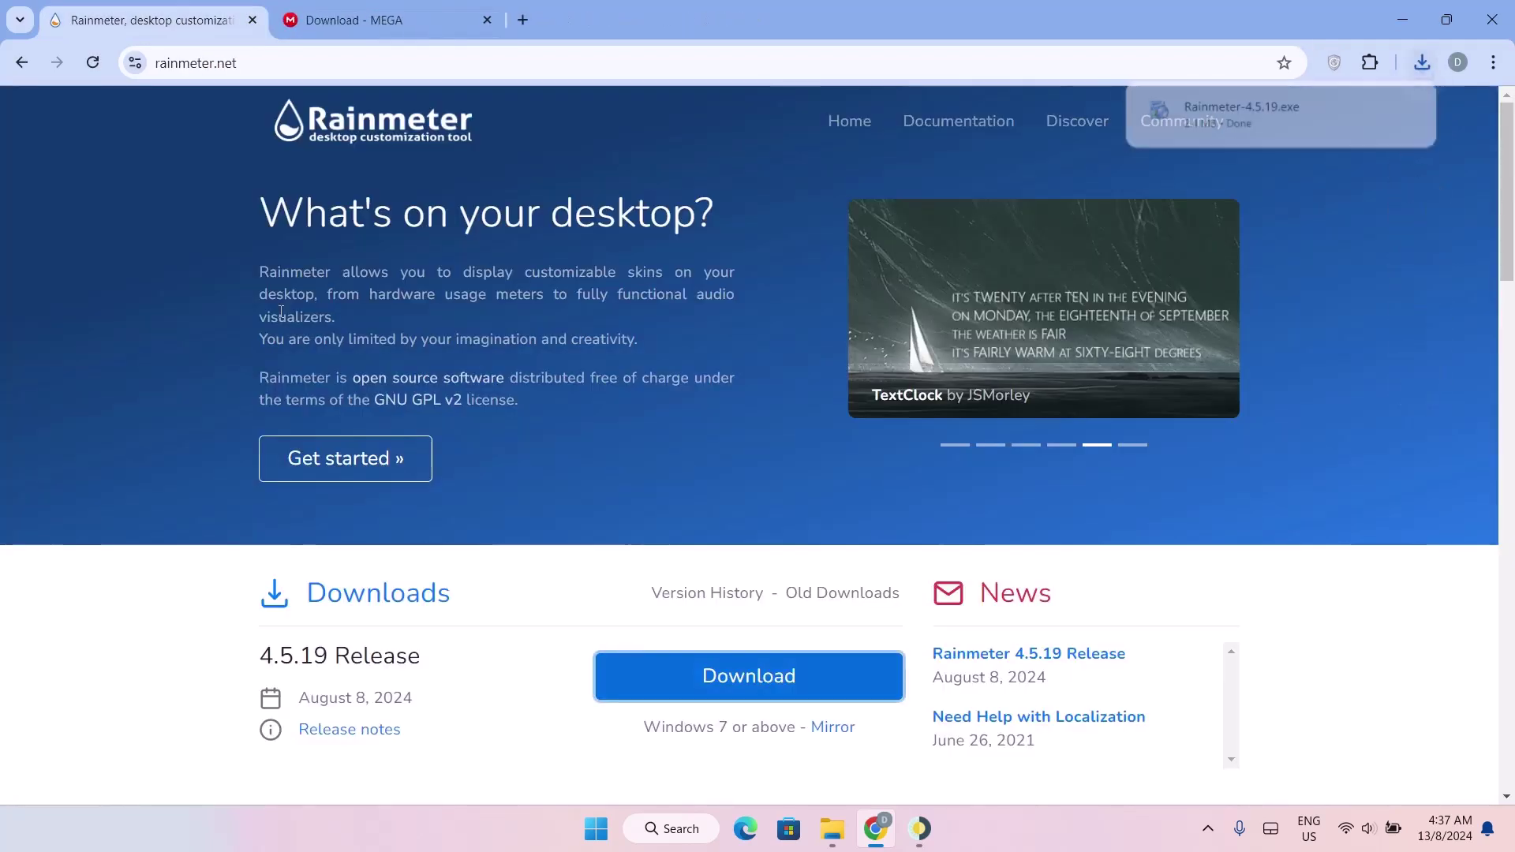
pyautogui.click(325, 30)
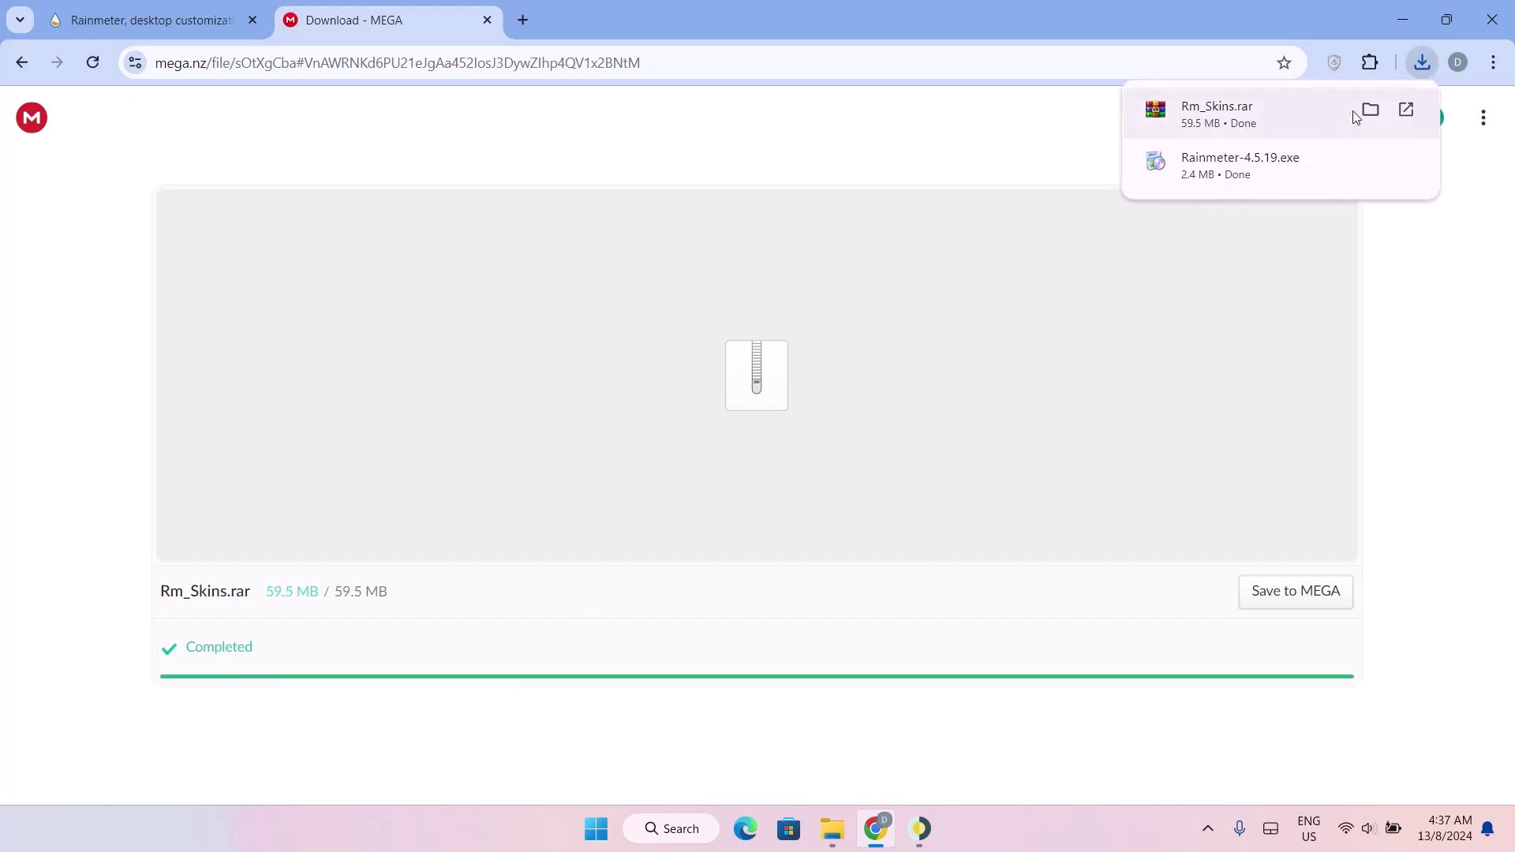
pyautogui.click(1371, 110)
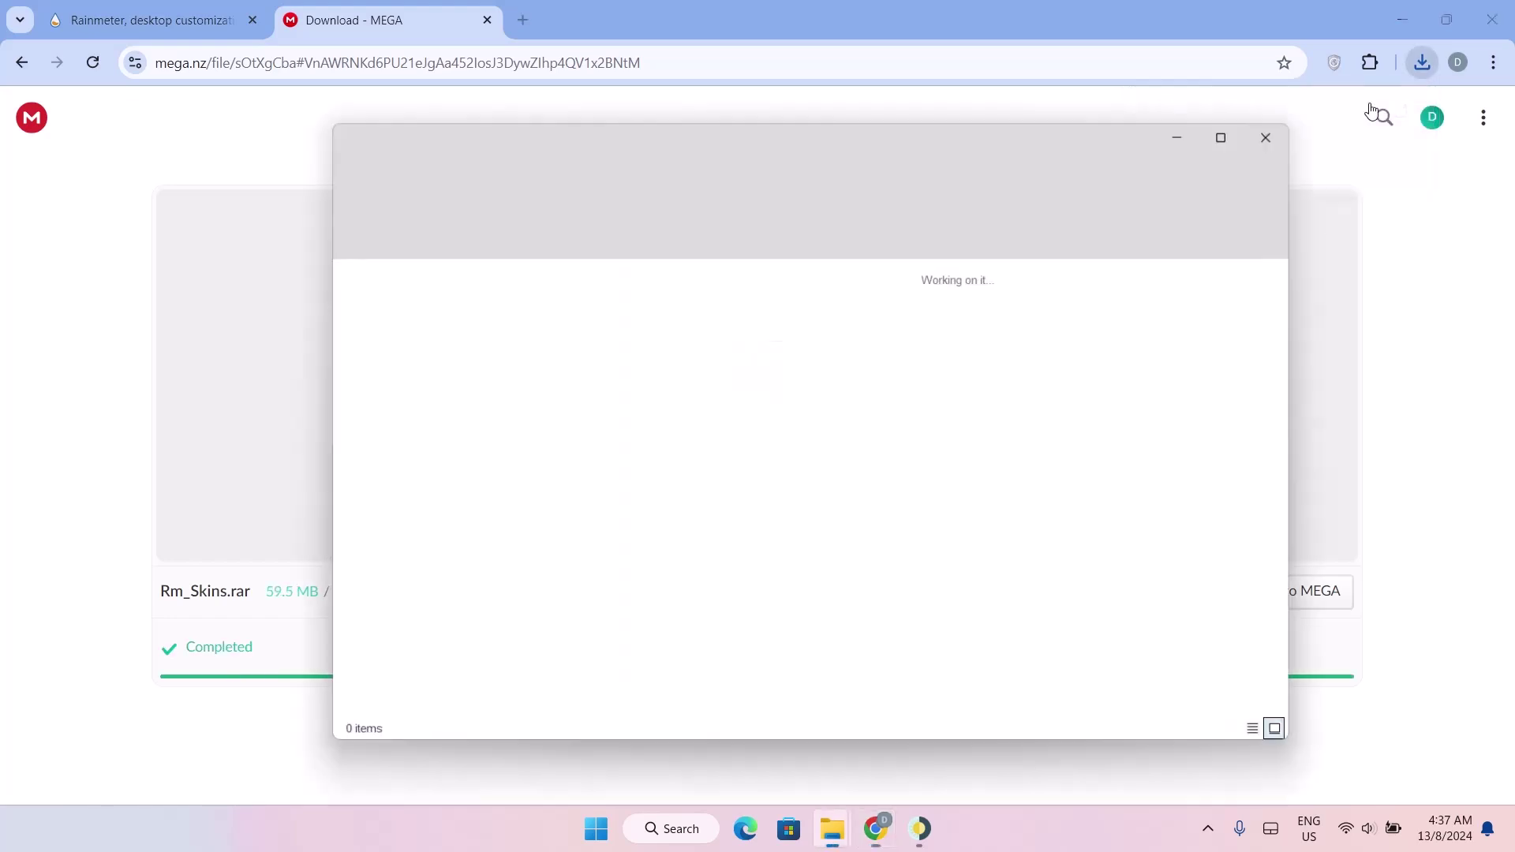
# Step: Run Rainmeter-4.5.19 in English with 64-bit and startup launch enabled, then finish to launch Rainmeter
pyautogui.press('Right')
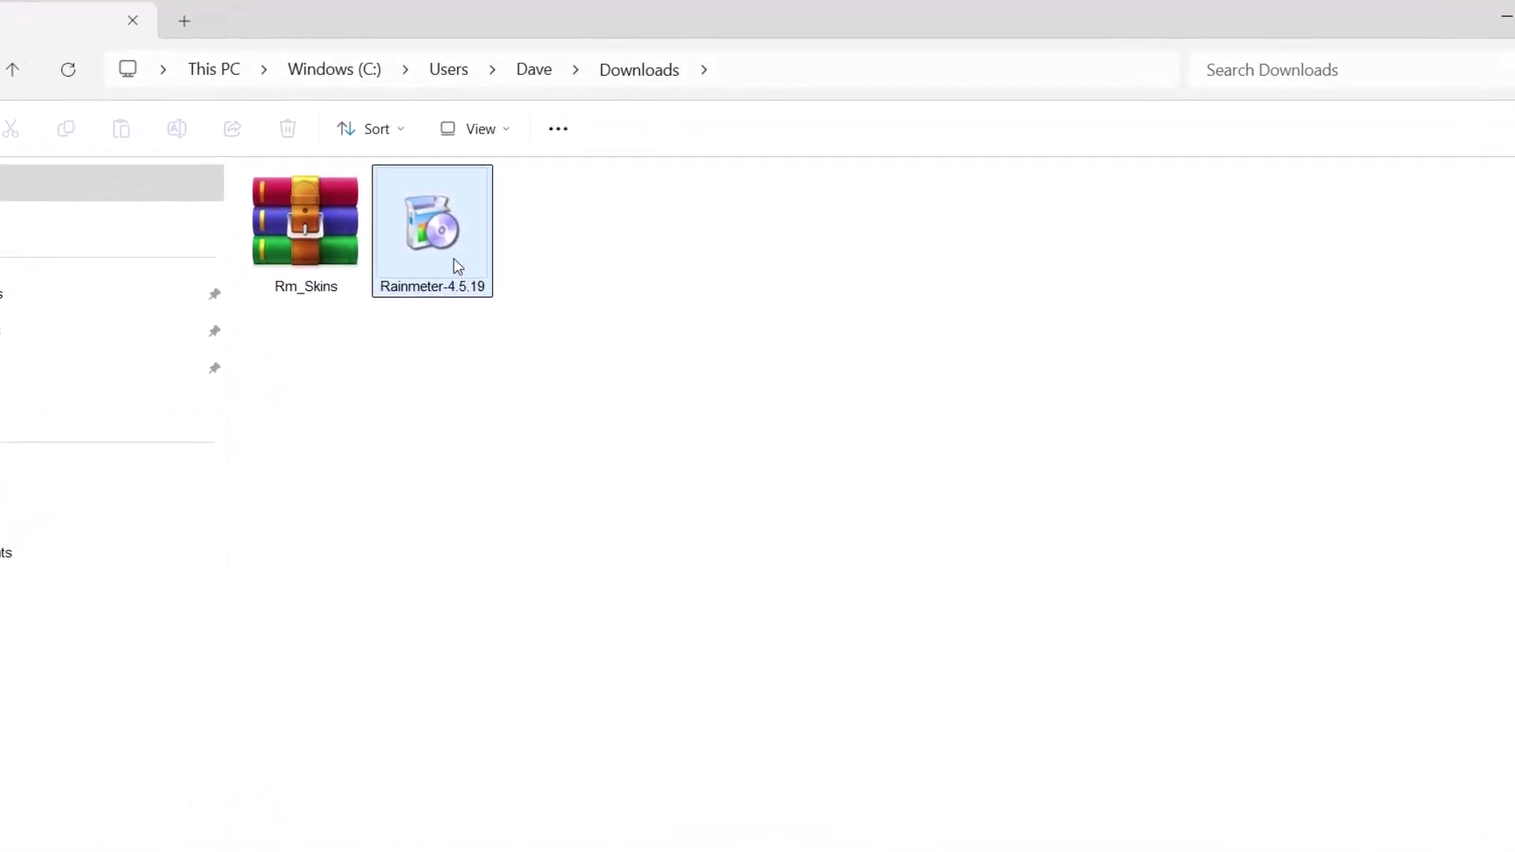
pyautogui.doubleClick(451, 252)
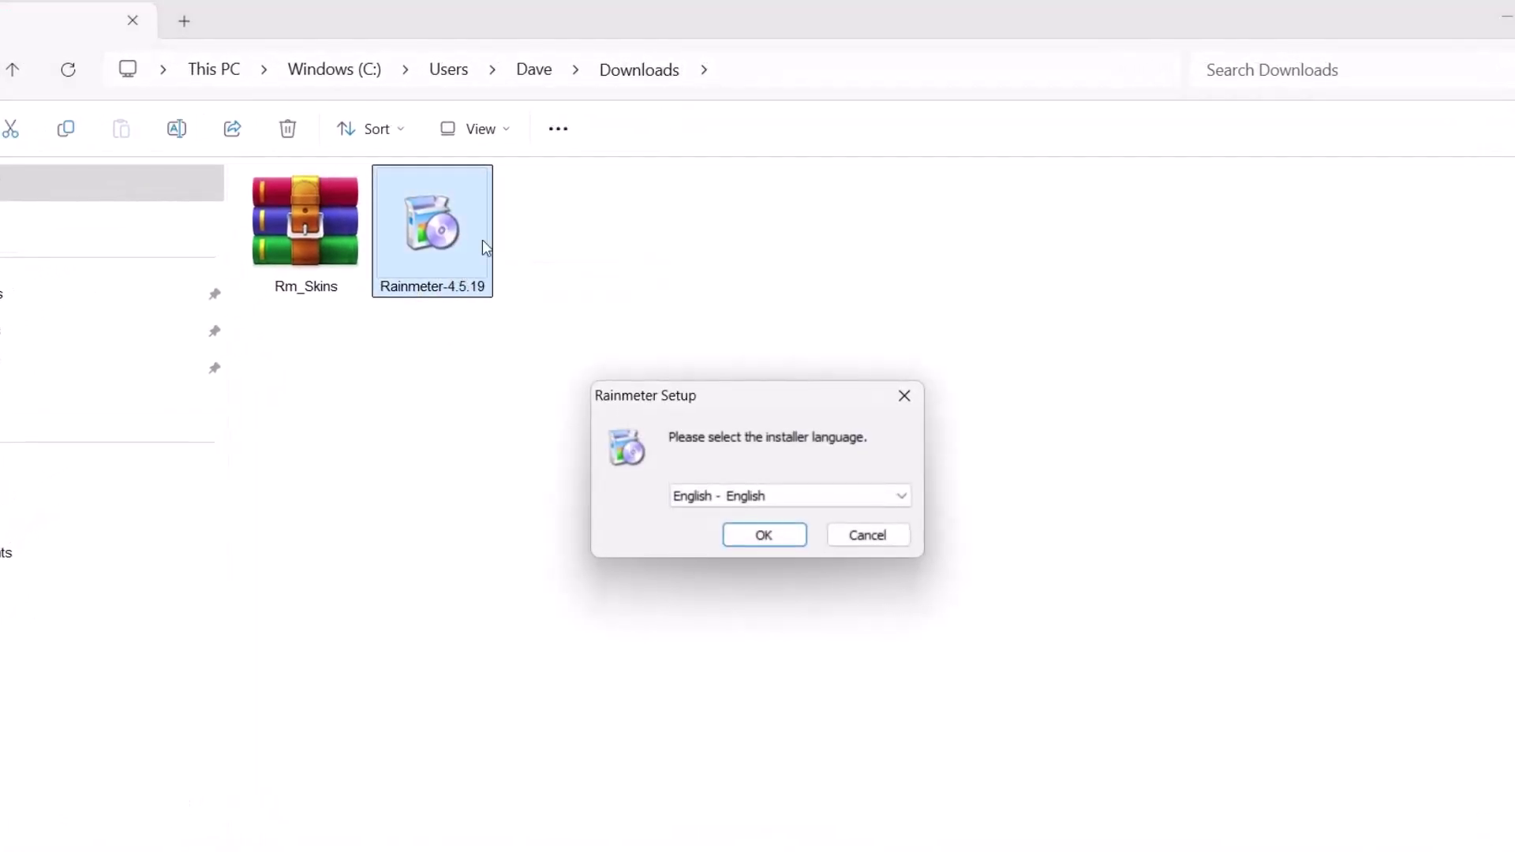
pyautogui.click(774, 537)
pyautogui.click(900, 667)
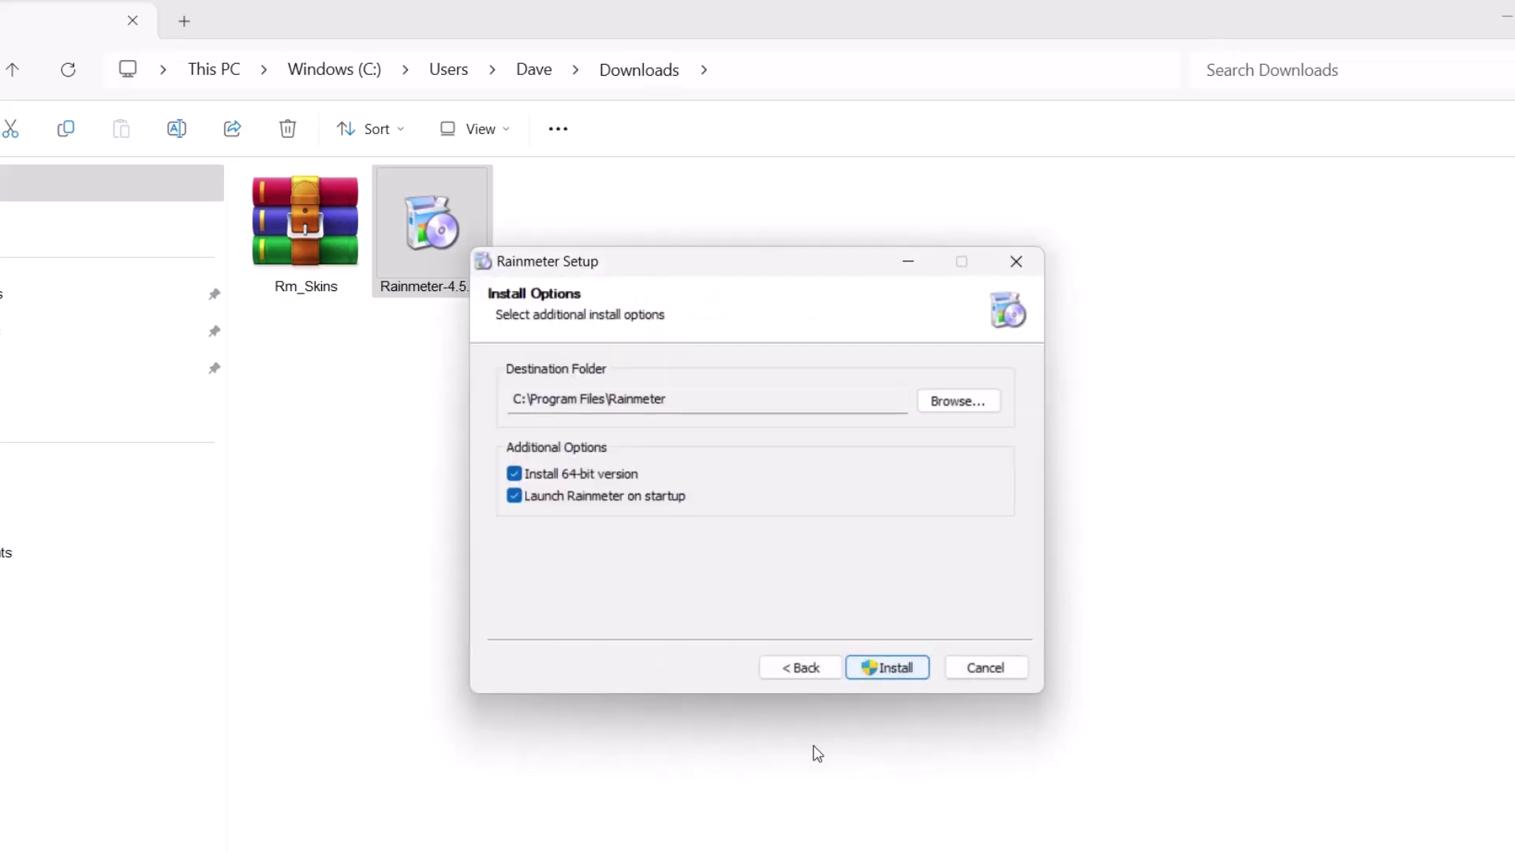
pyautogui.click(887, 668)
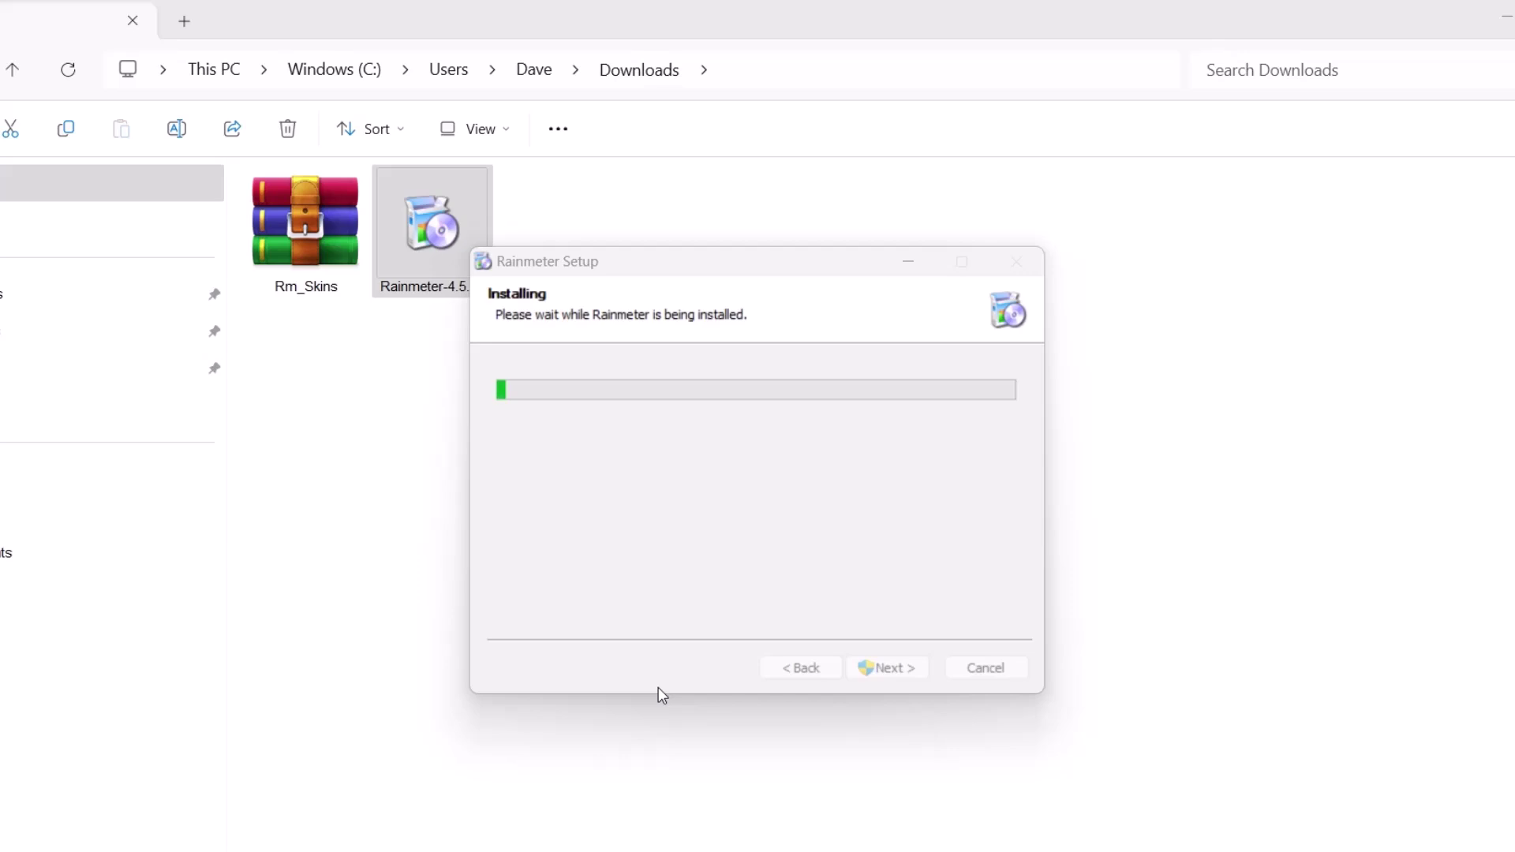
pyautogui.click(900, 673)
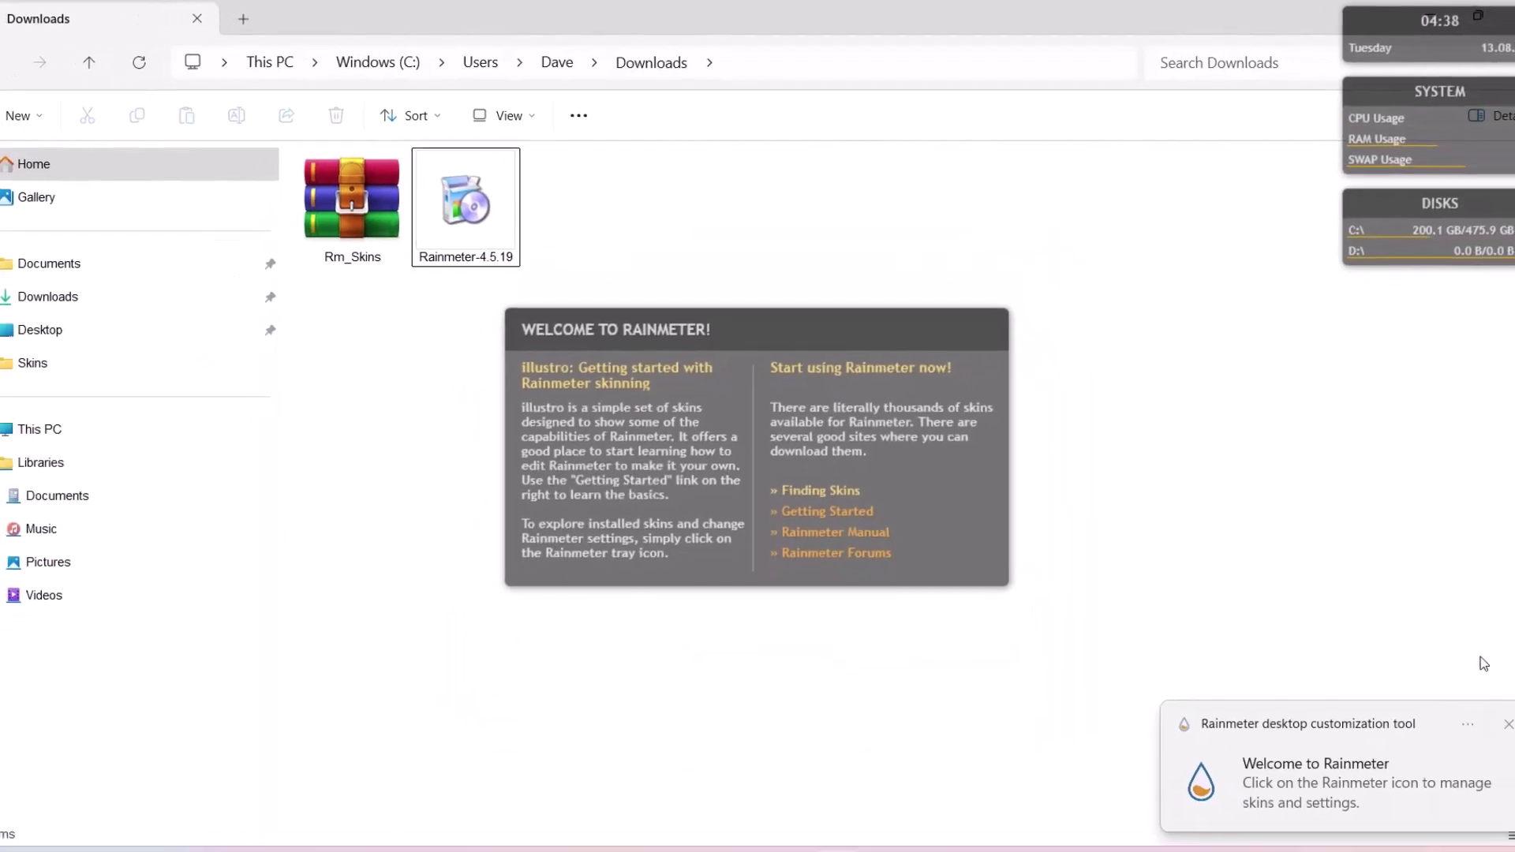
# Step: Minimize the Downloads and Chrome windows and unload the default illustro welcome skin
pyautogui.click(1411, 27)
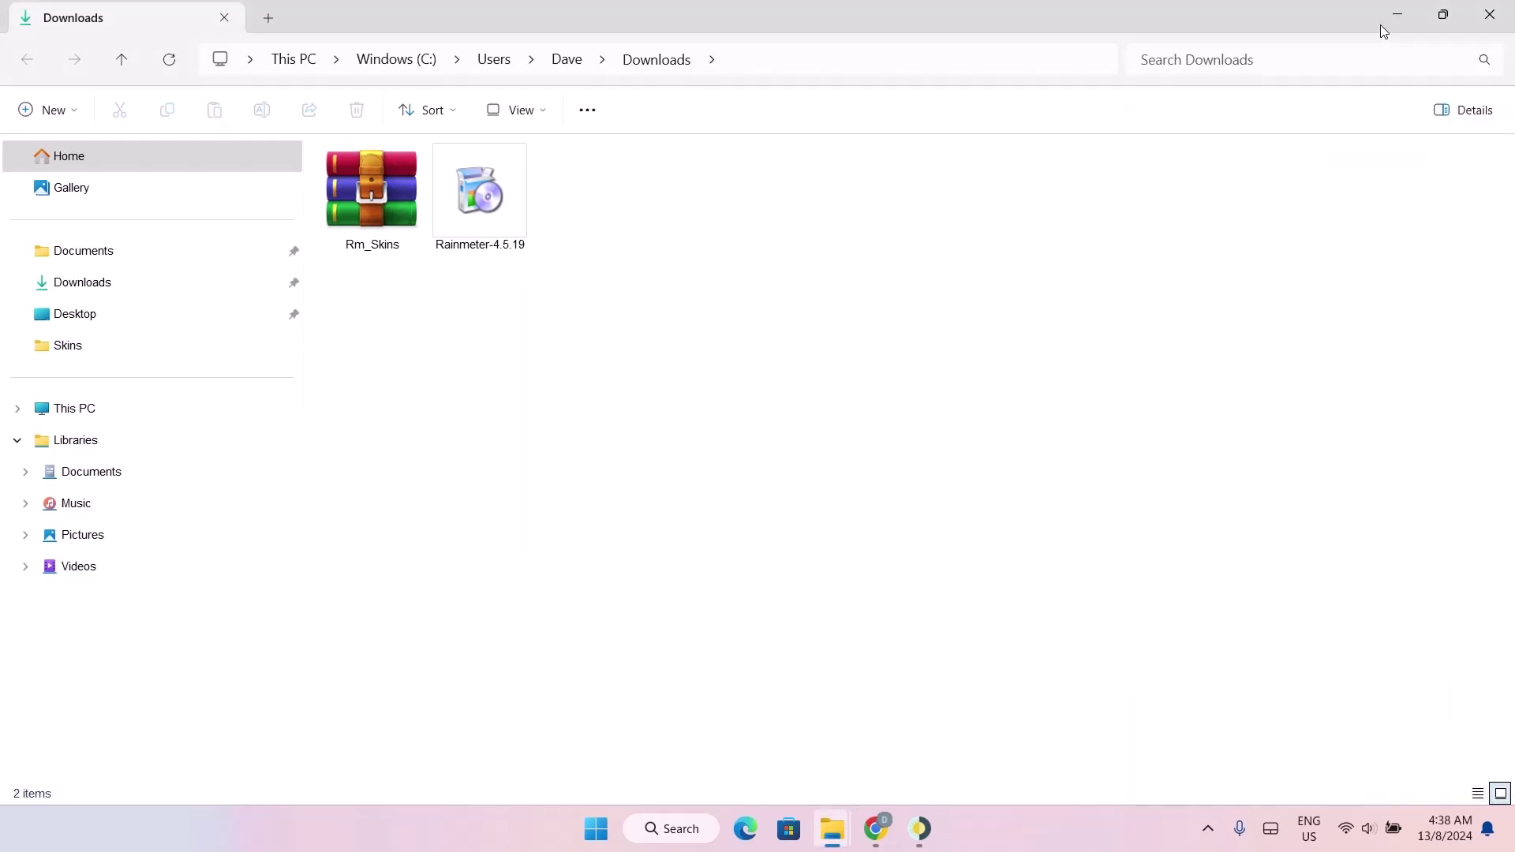
pyautogui.click(1382, 26)
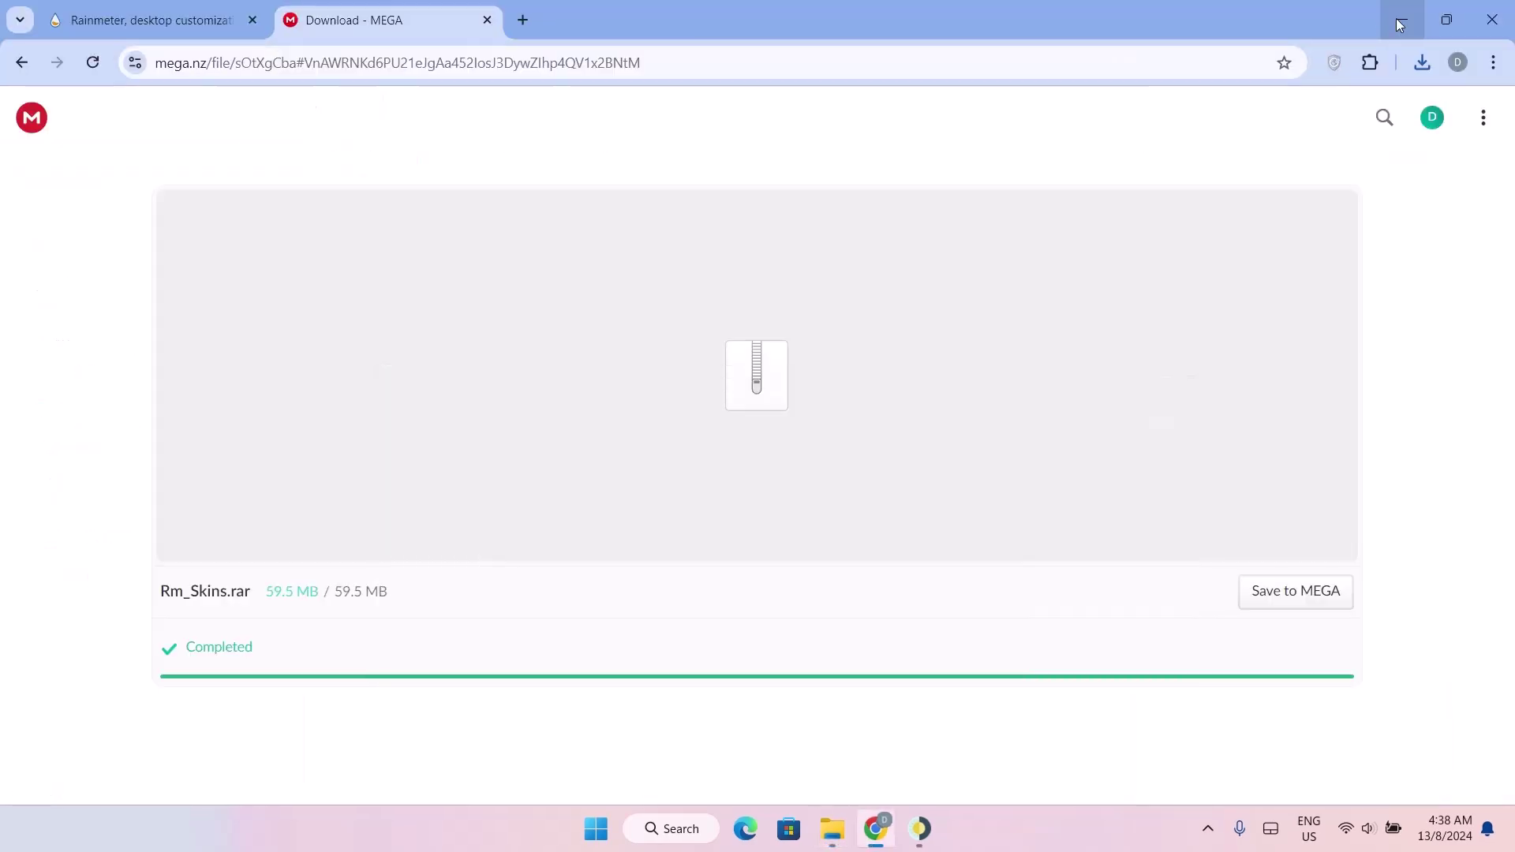
pyautogui.click(1383, 26)
pyautogui.rightClick(953, 474)
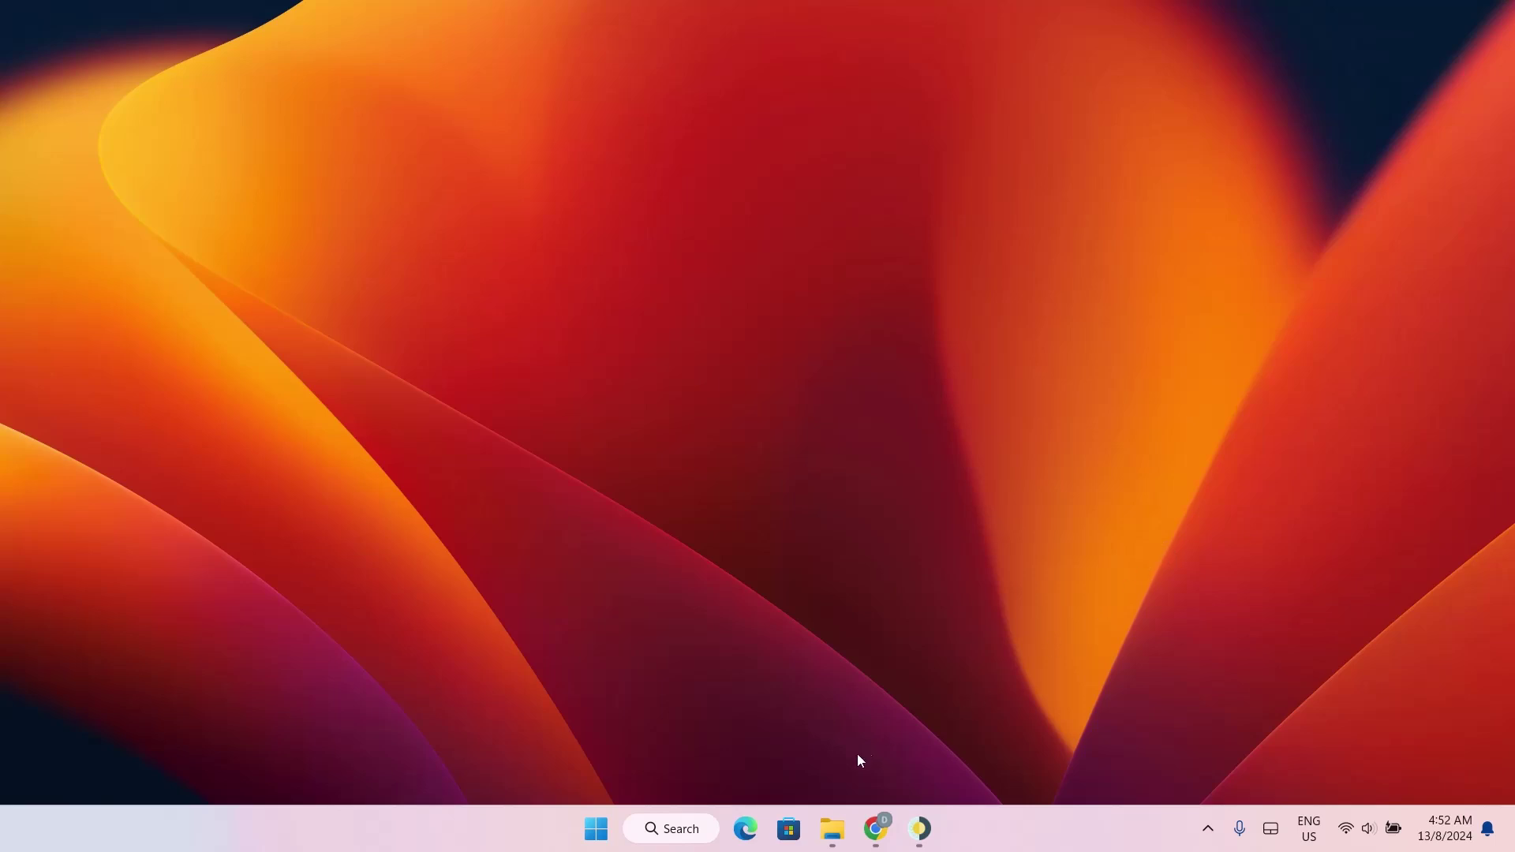
# Step: Extract the Rm_Skins archive in the Downloads folder
pyautogui.click(828, 813)
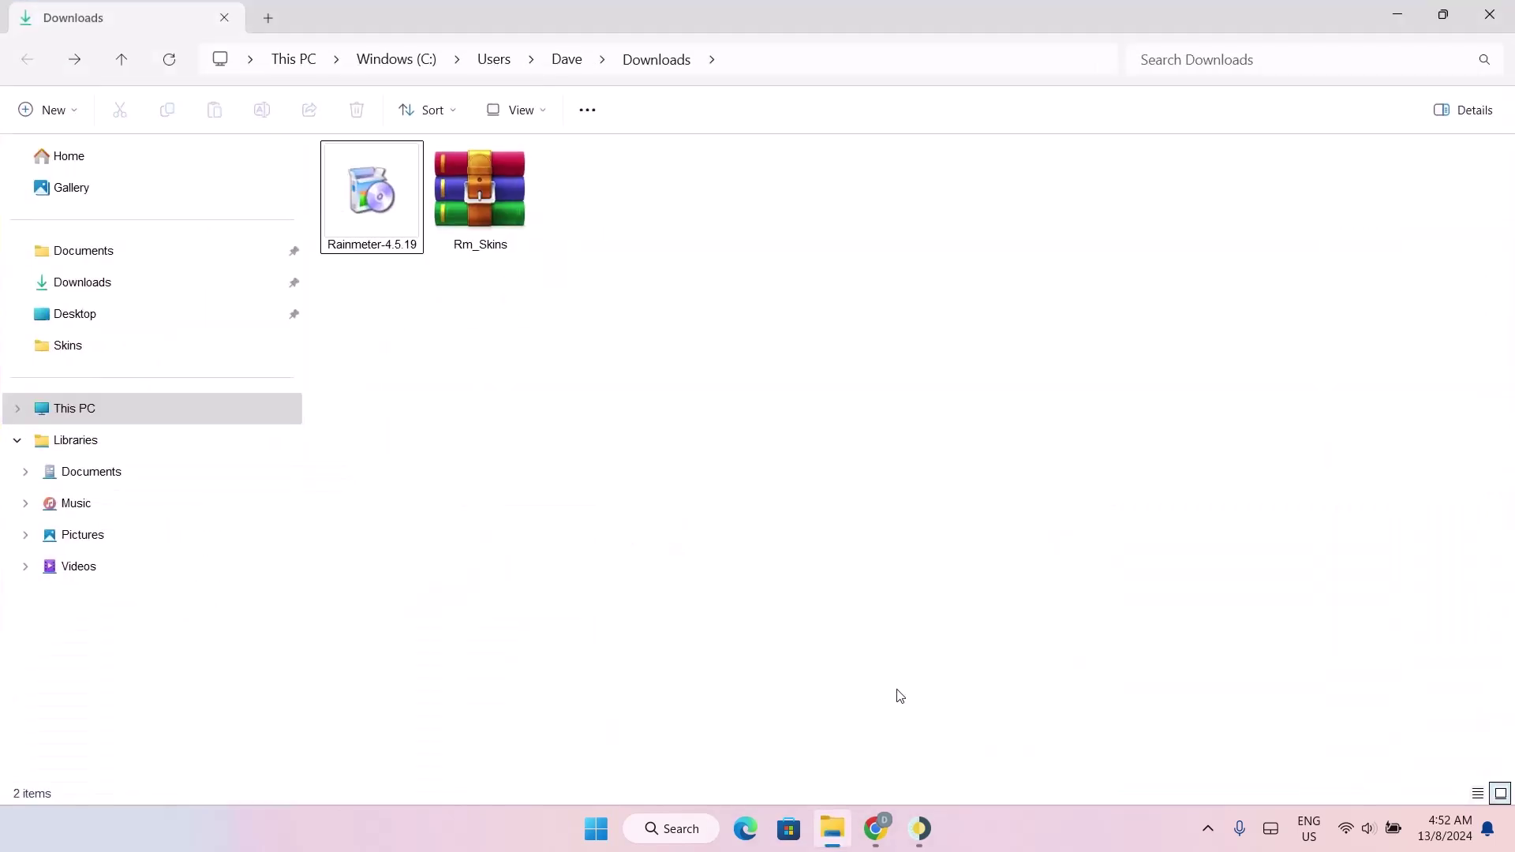
pyautogui.rightClick(483, 196)
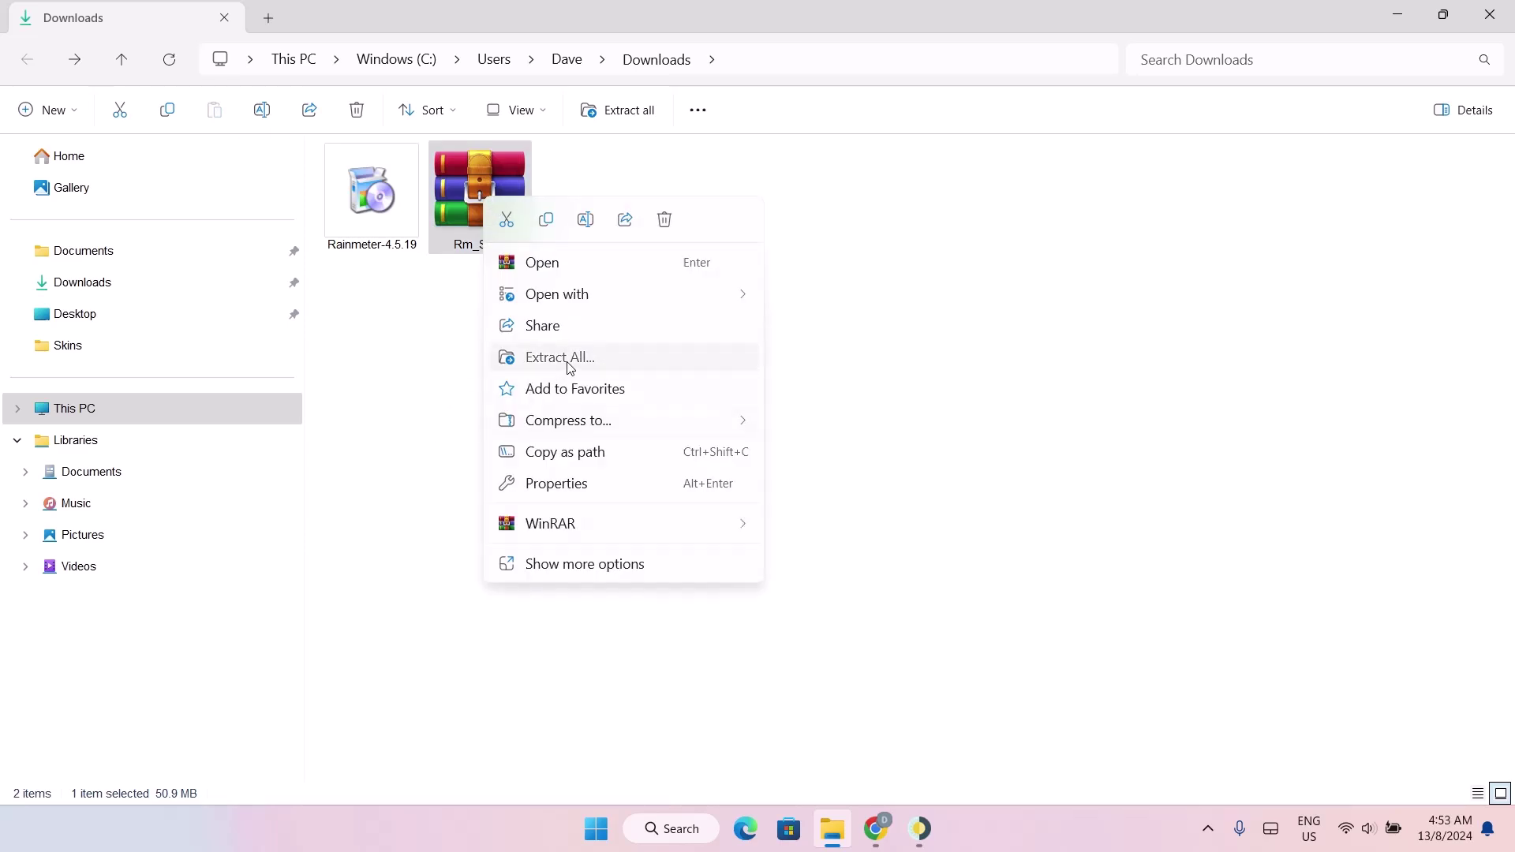
pyautogui.click(570, 367)
pyautogui.click(932, 589)
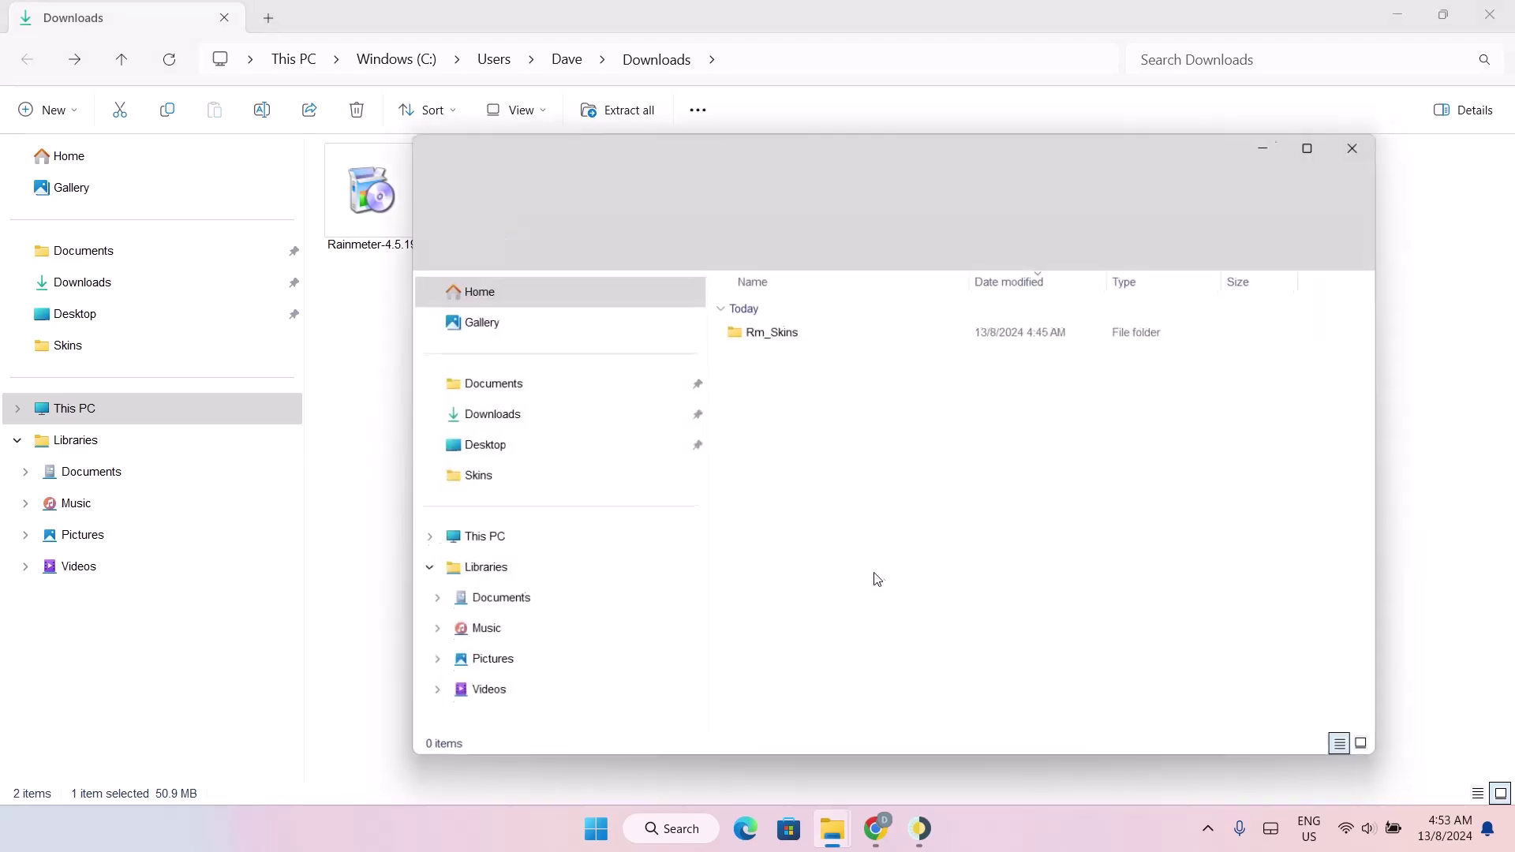
# Step: Open the inner Rm_Skins folder and install the Apple Os Redesign_2.88 skin
pyautogui.click(1324, 141)
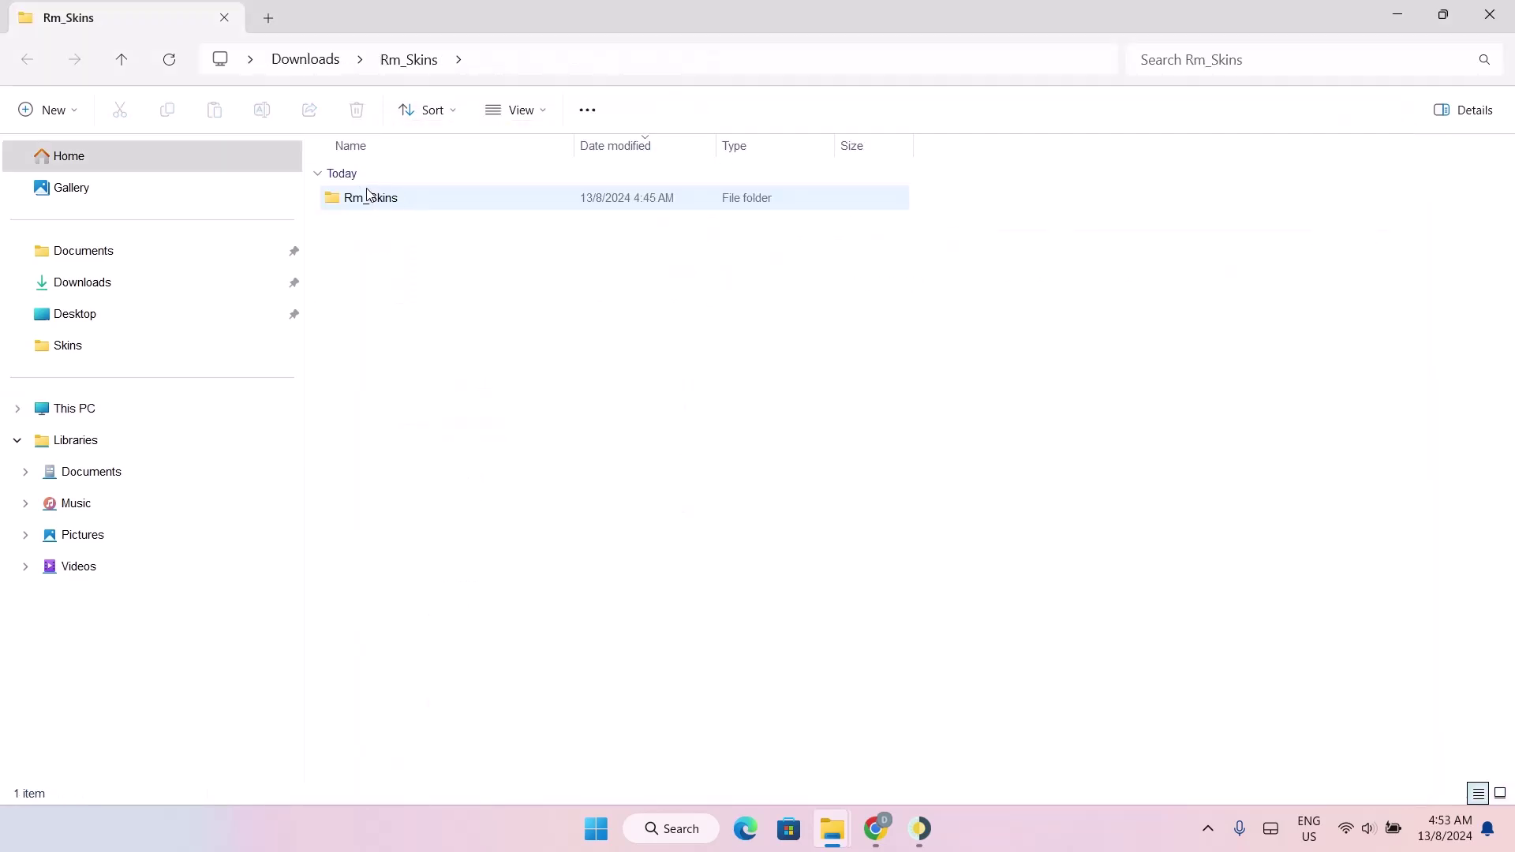
pyautogui.doubleClick(345, 201)
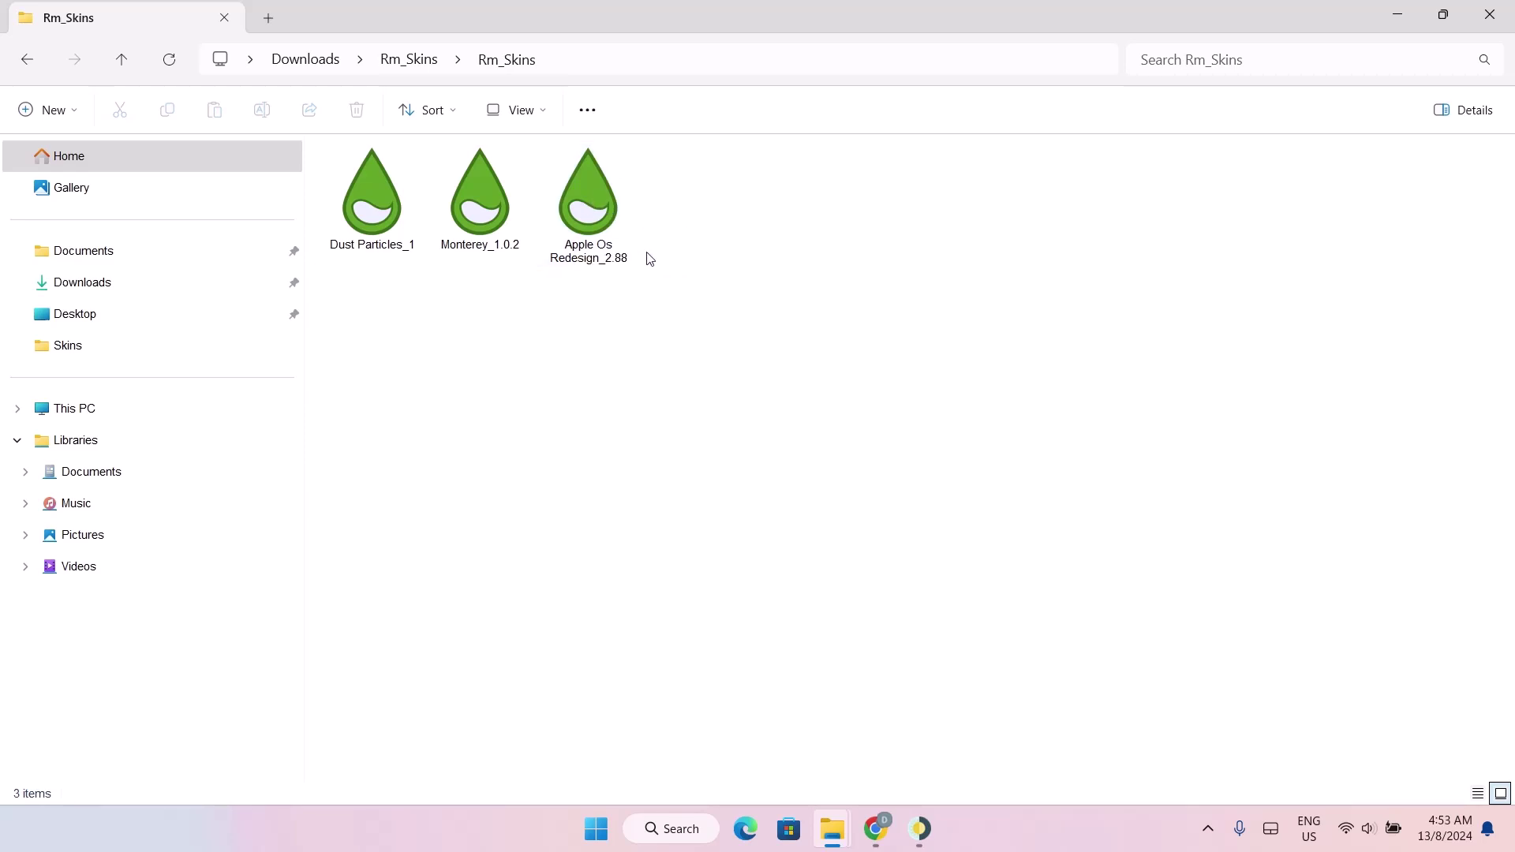
pyautogui.doubleClick(595, 203)
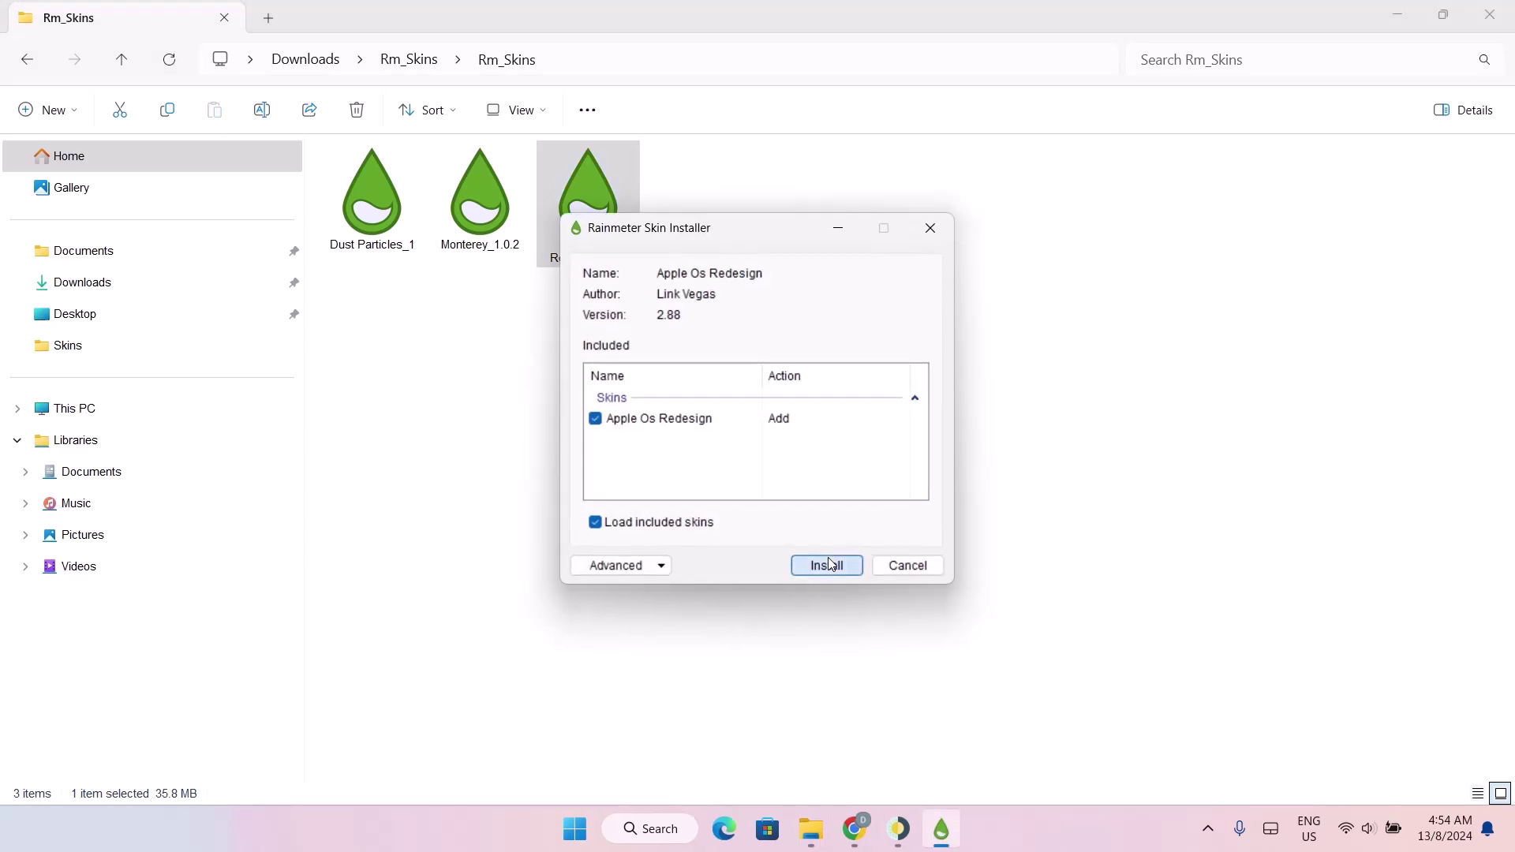
pyautogui.click(827, 565)
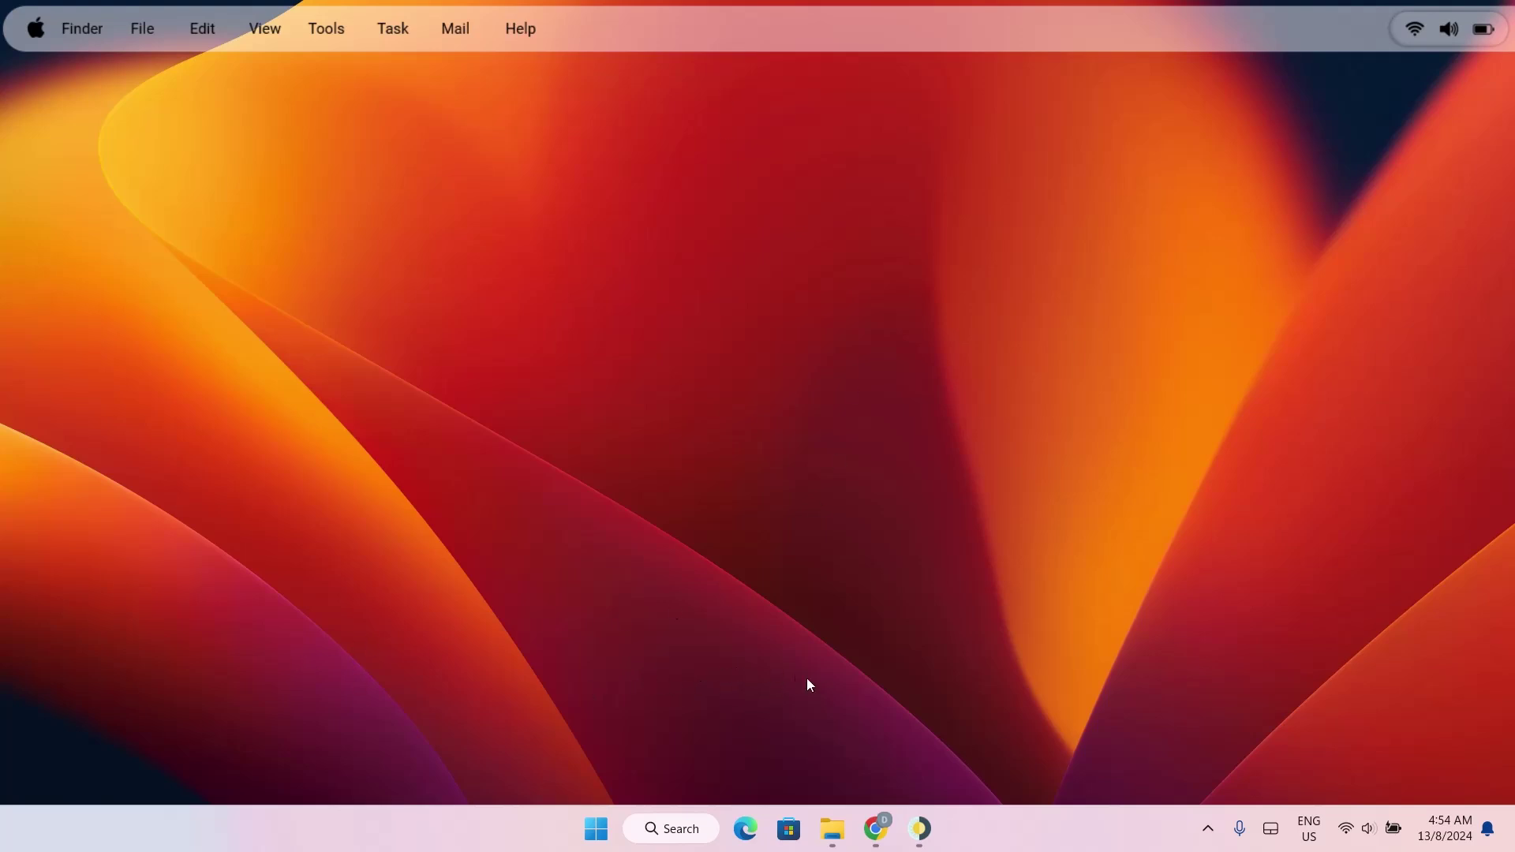
# Step: Load the Apple Os Redesign Dock.ini skin and drag the dock down just above the taskbar
pyautogui.click(1207, 828)
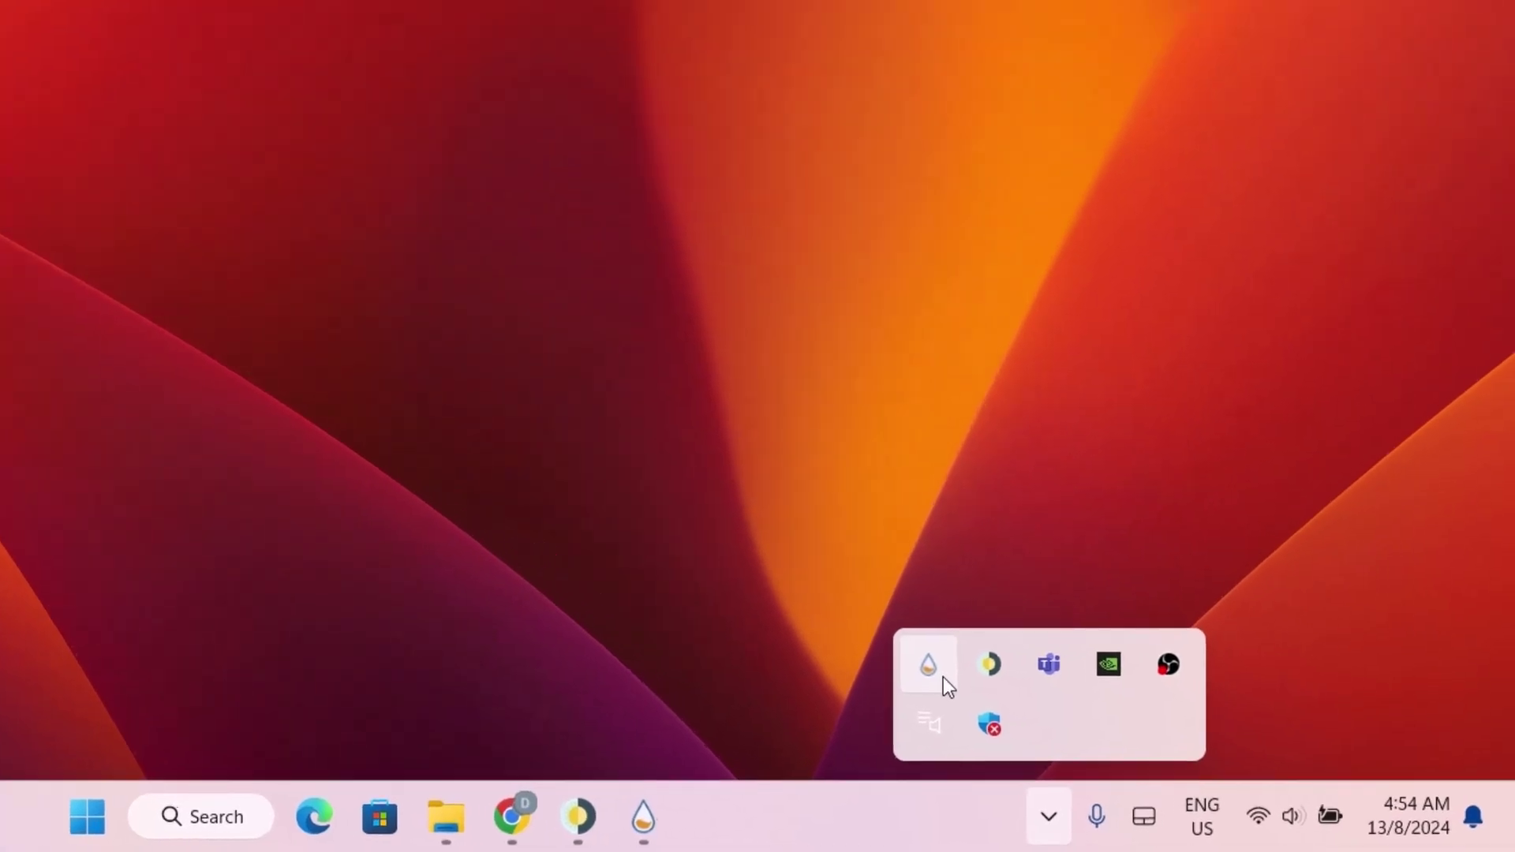
pyautogui.click(917, 670)
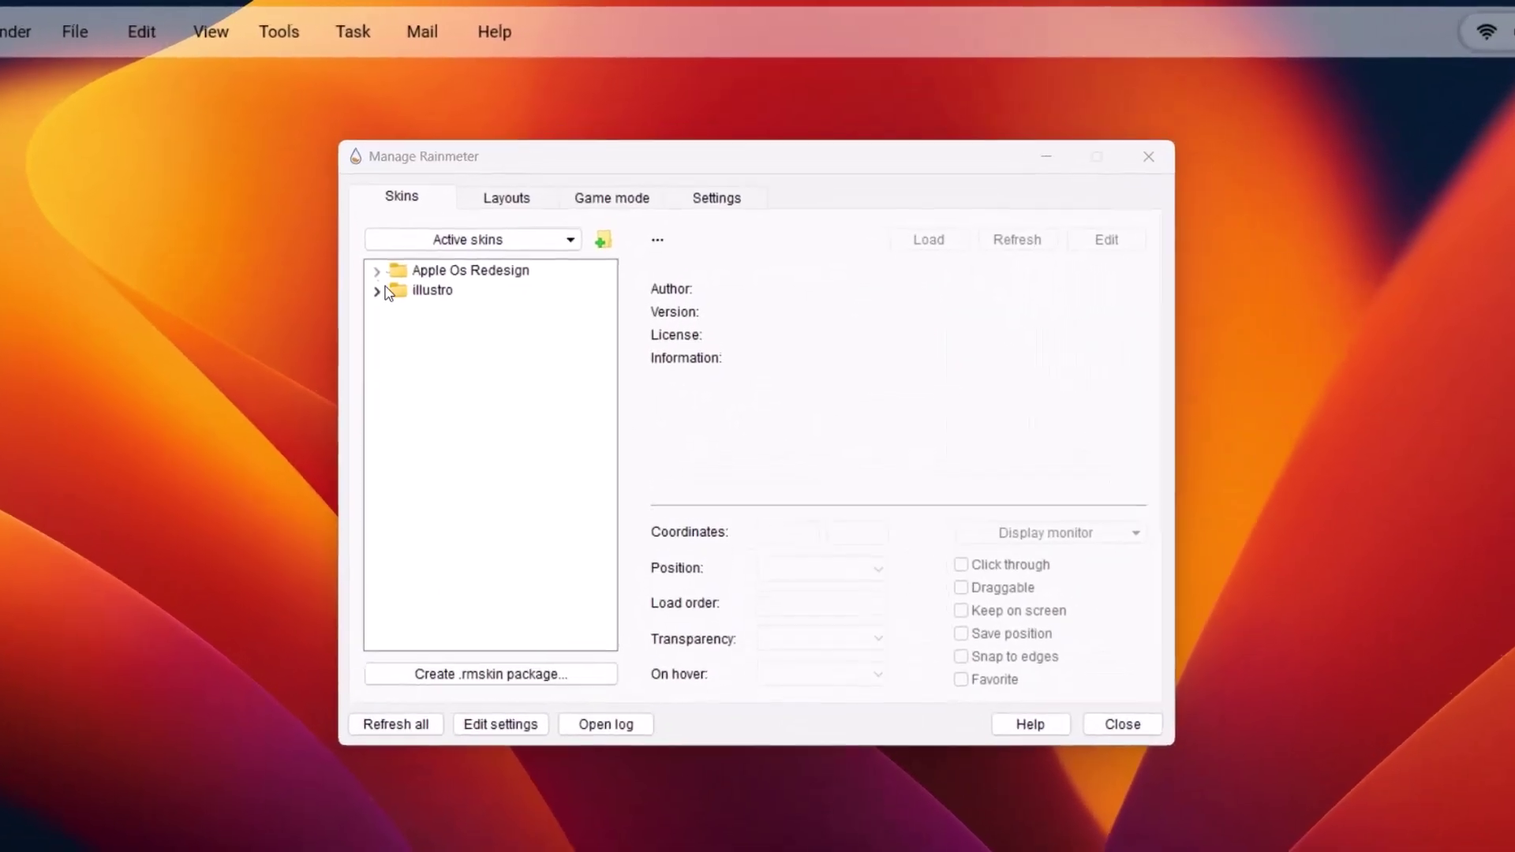
pyautogui.click(372, 277)
pyautogui.click(392, 296)
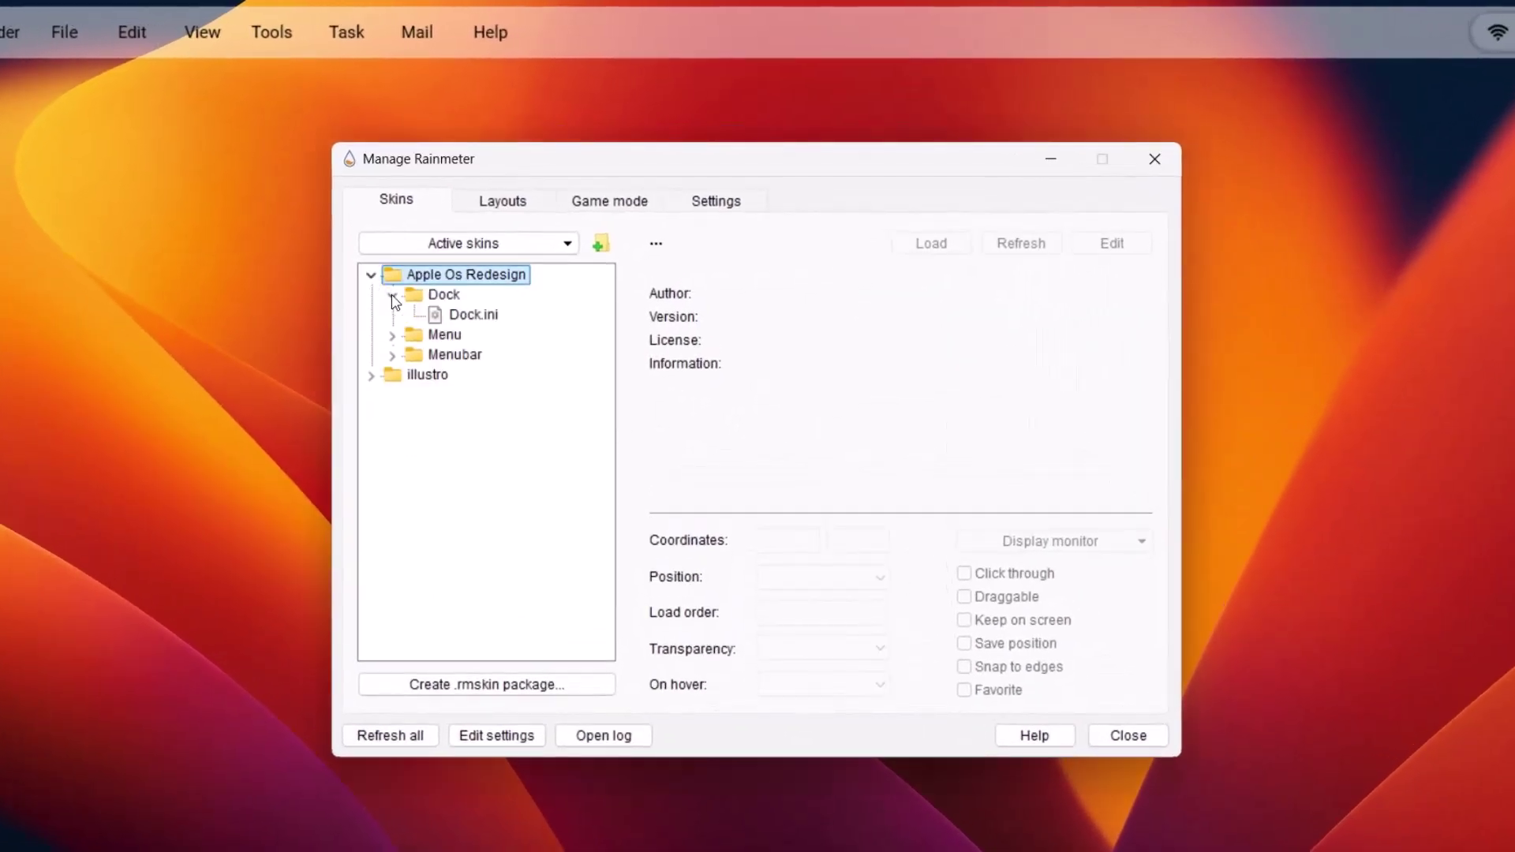
pyautogui.click(469, 317)
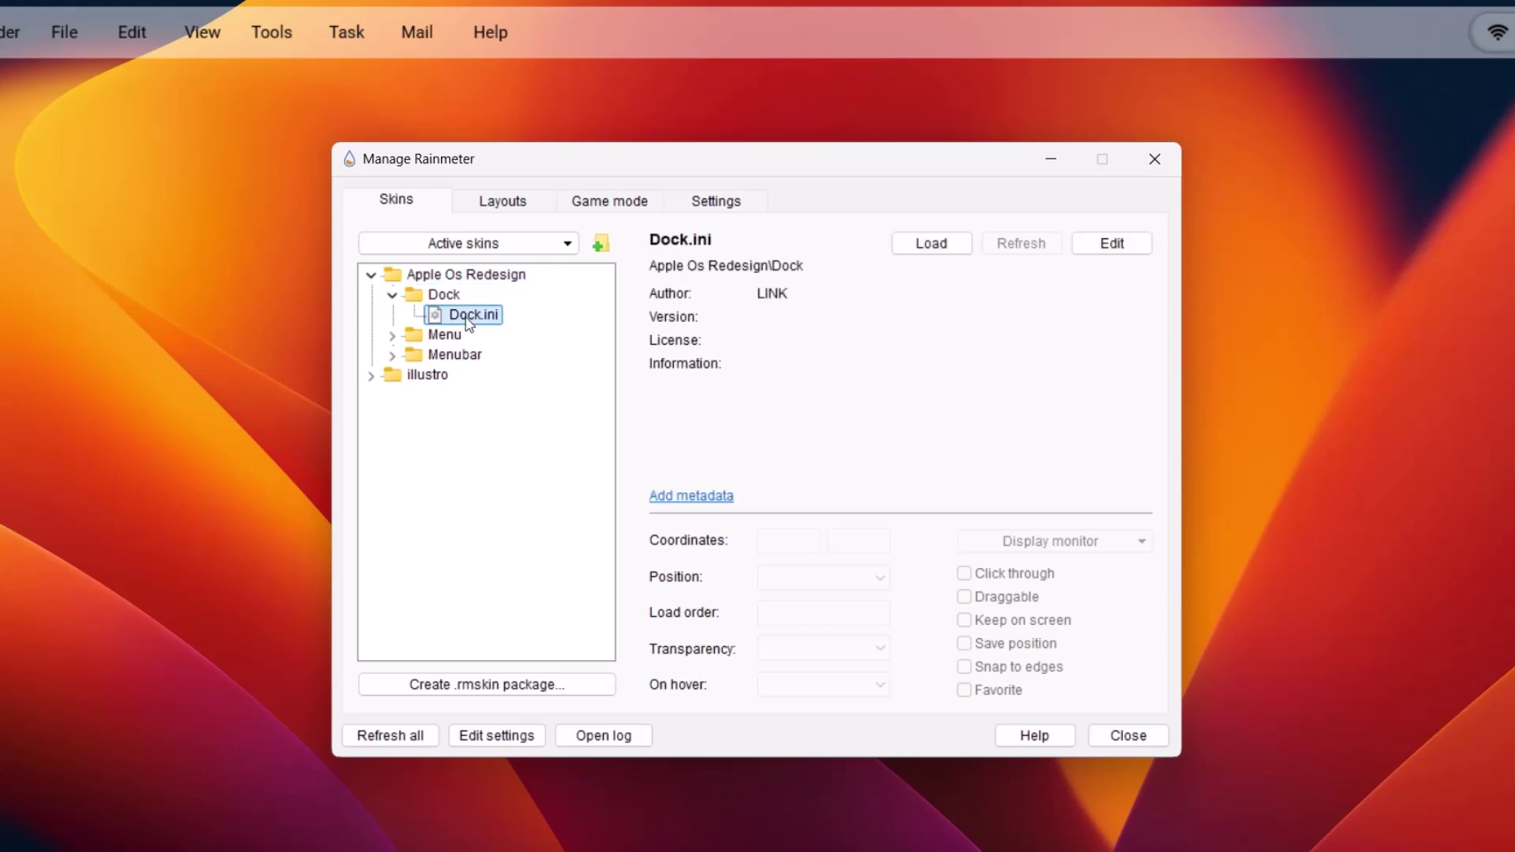
pyautogui.click(932, 244)
pyautogui.click(1052, 159)
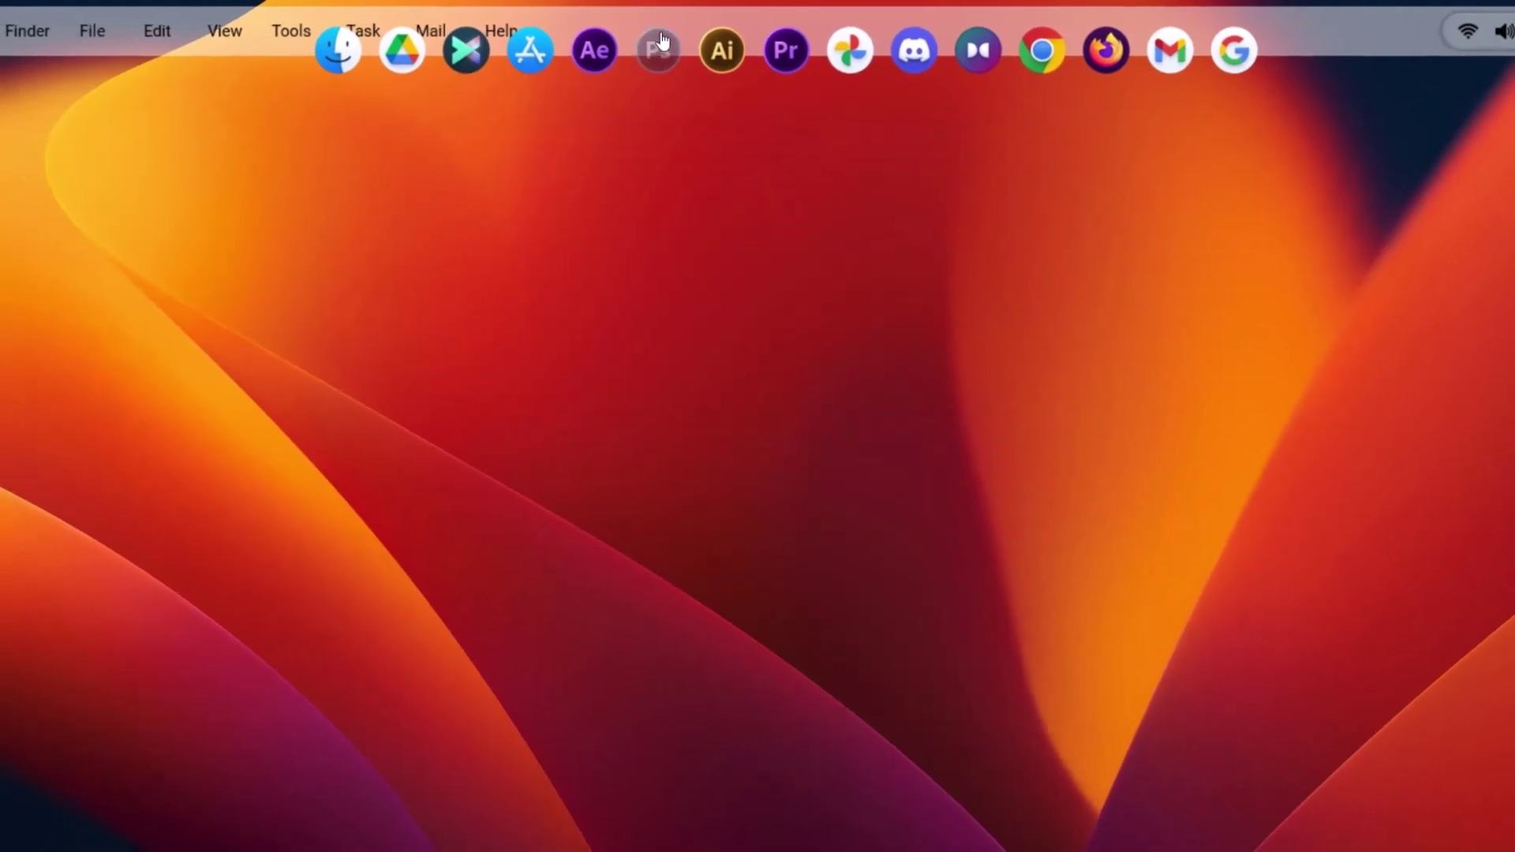
pyautogui.moveTo(715, 57); pyautogui.dragTo(556, 566)
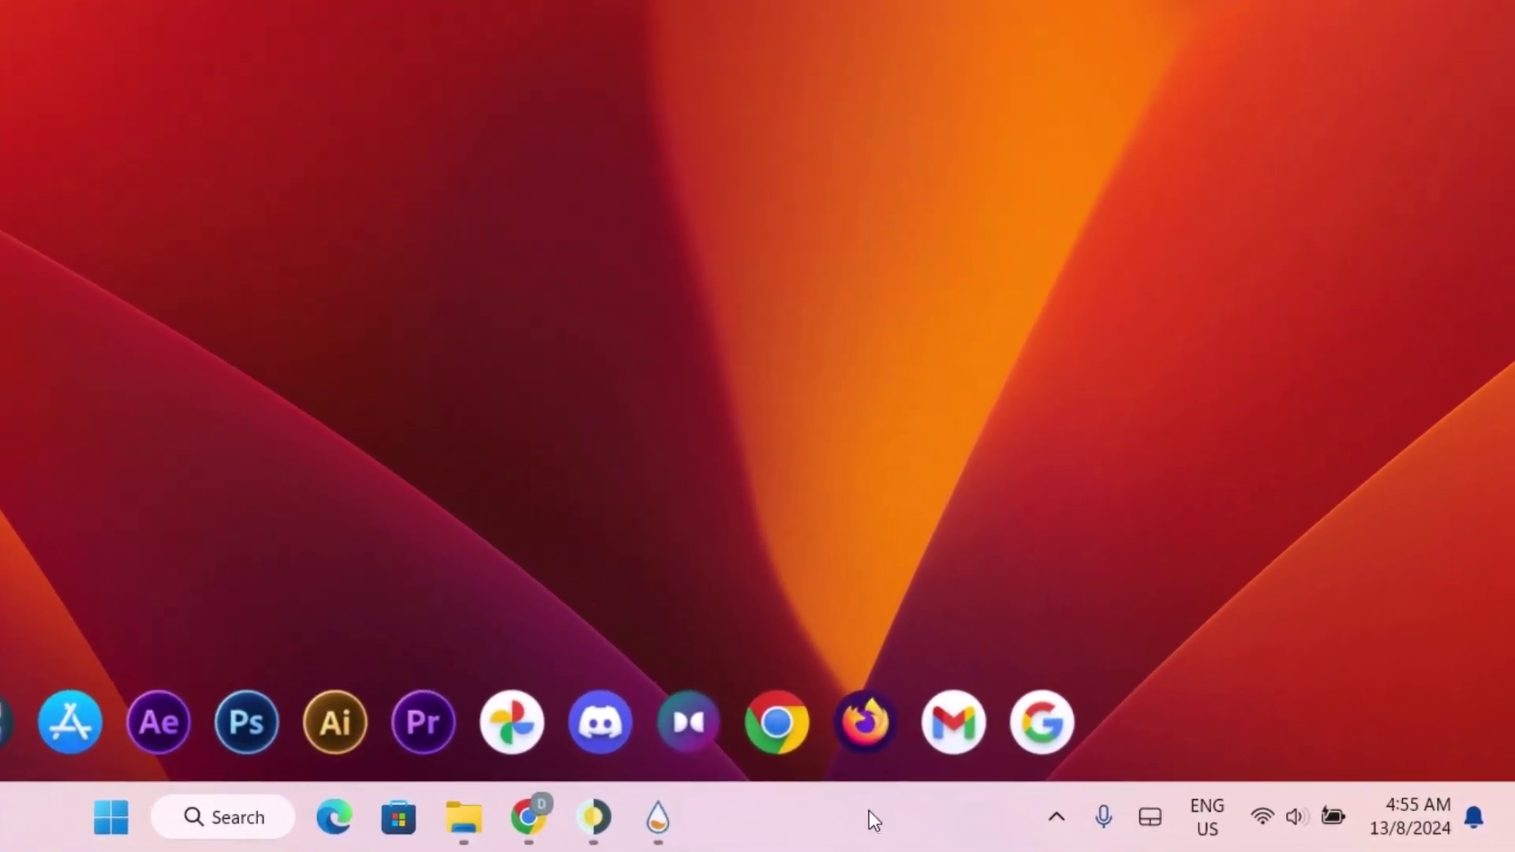
# Step: Enable 'Automatically hide the taskbar' under Taskbar behaviors and close Settings
pyautogui.rightClick(869, 811)
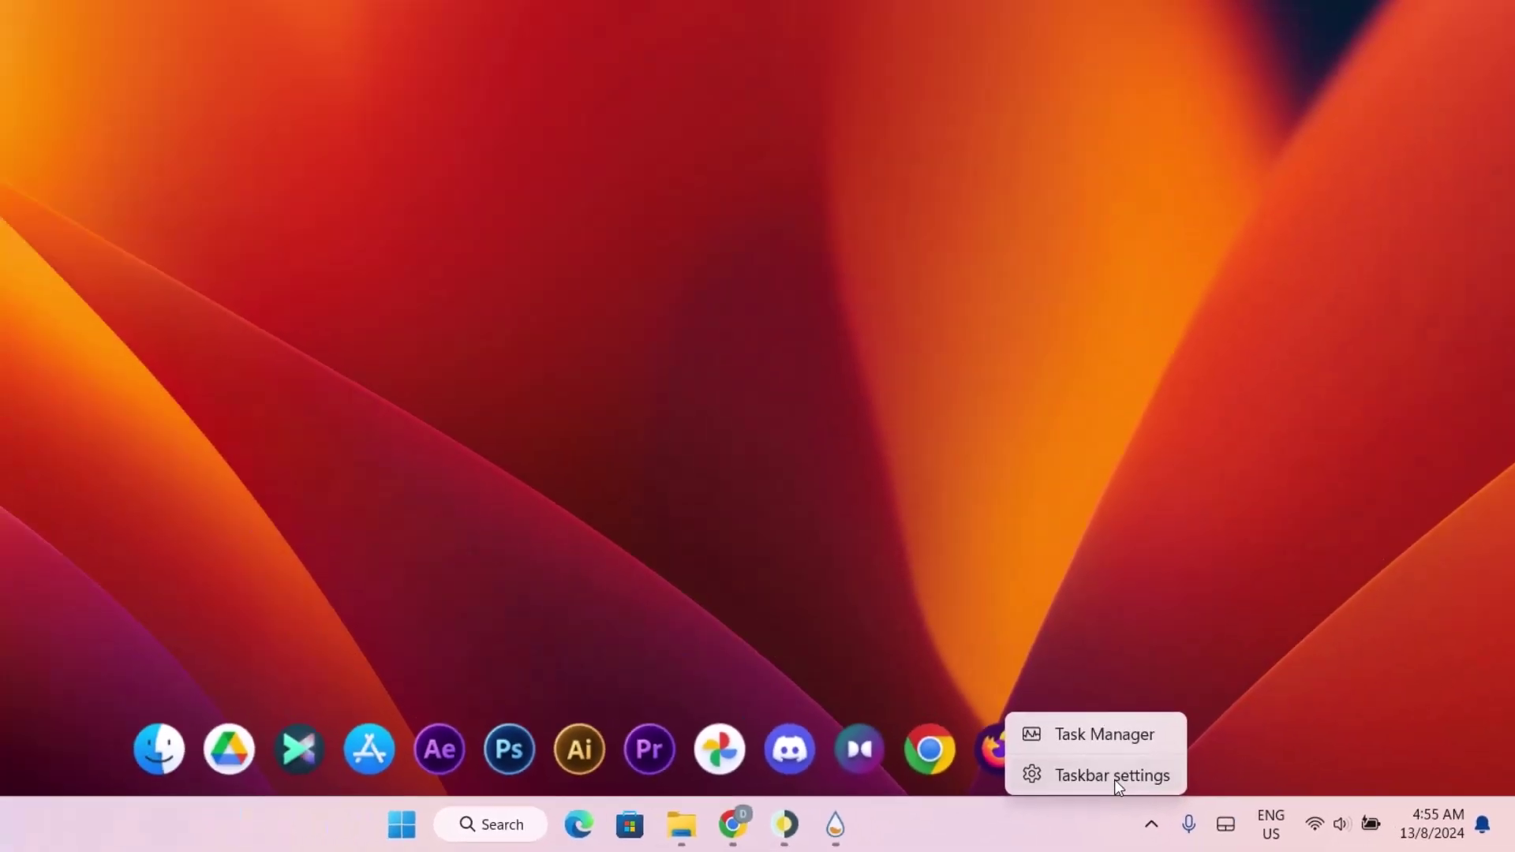
pyautogui.click(981, 754)
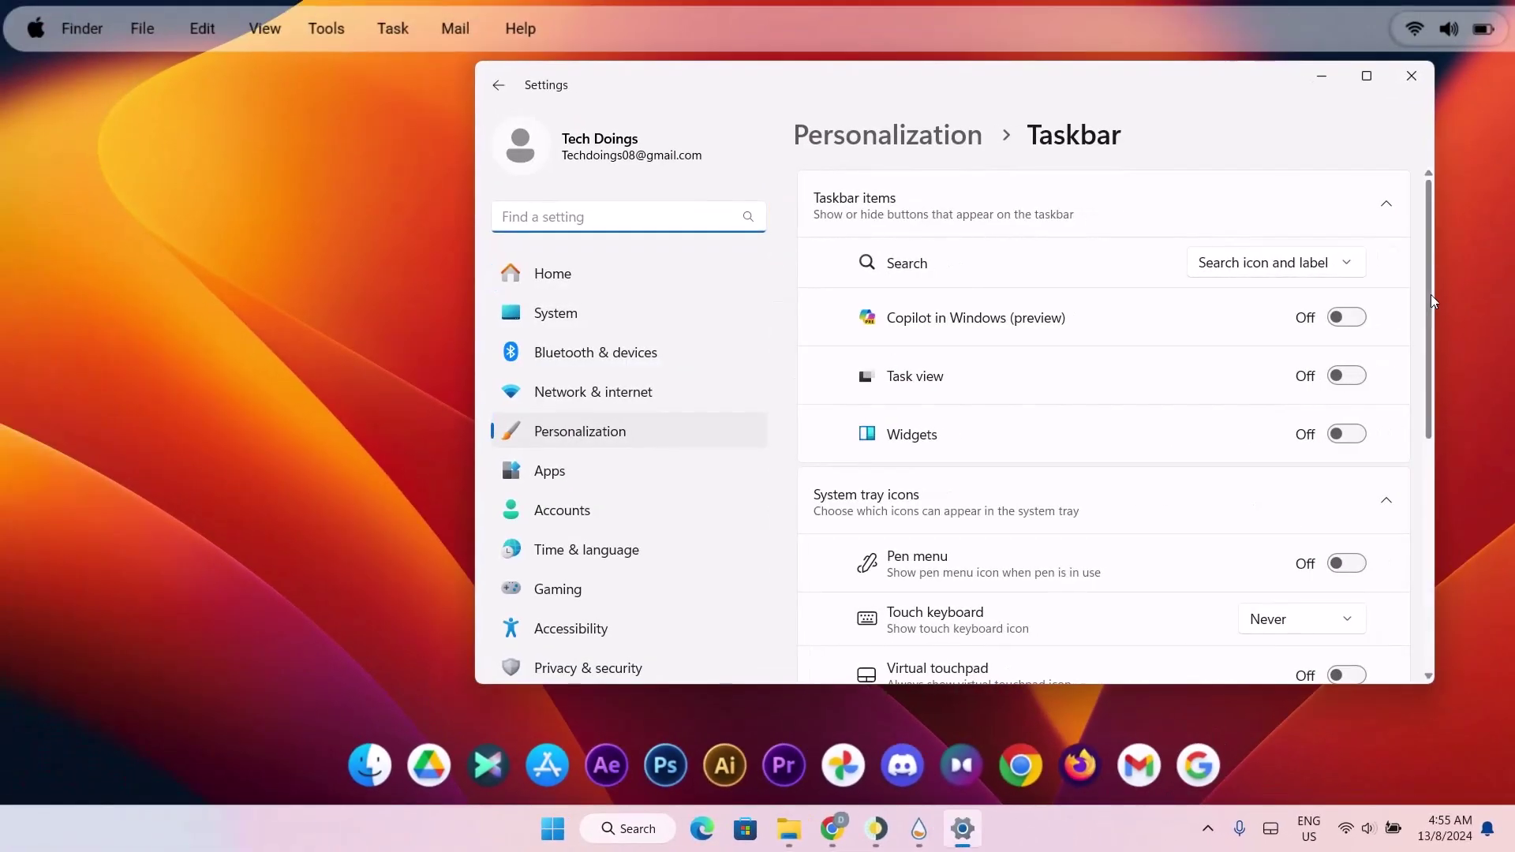
pyautogui.moveTo(1432, 295); pyautogui.dragTo(1431, 464)
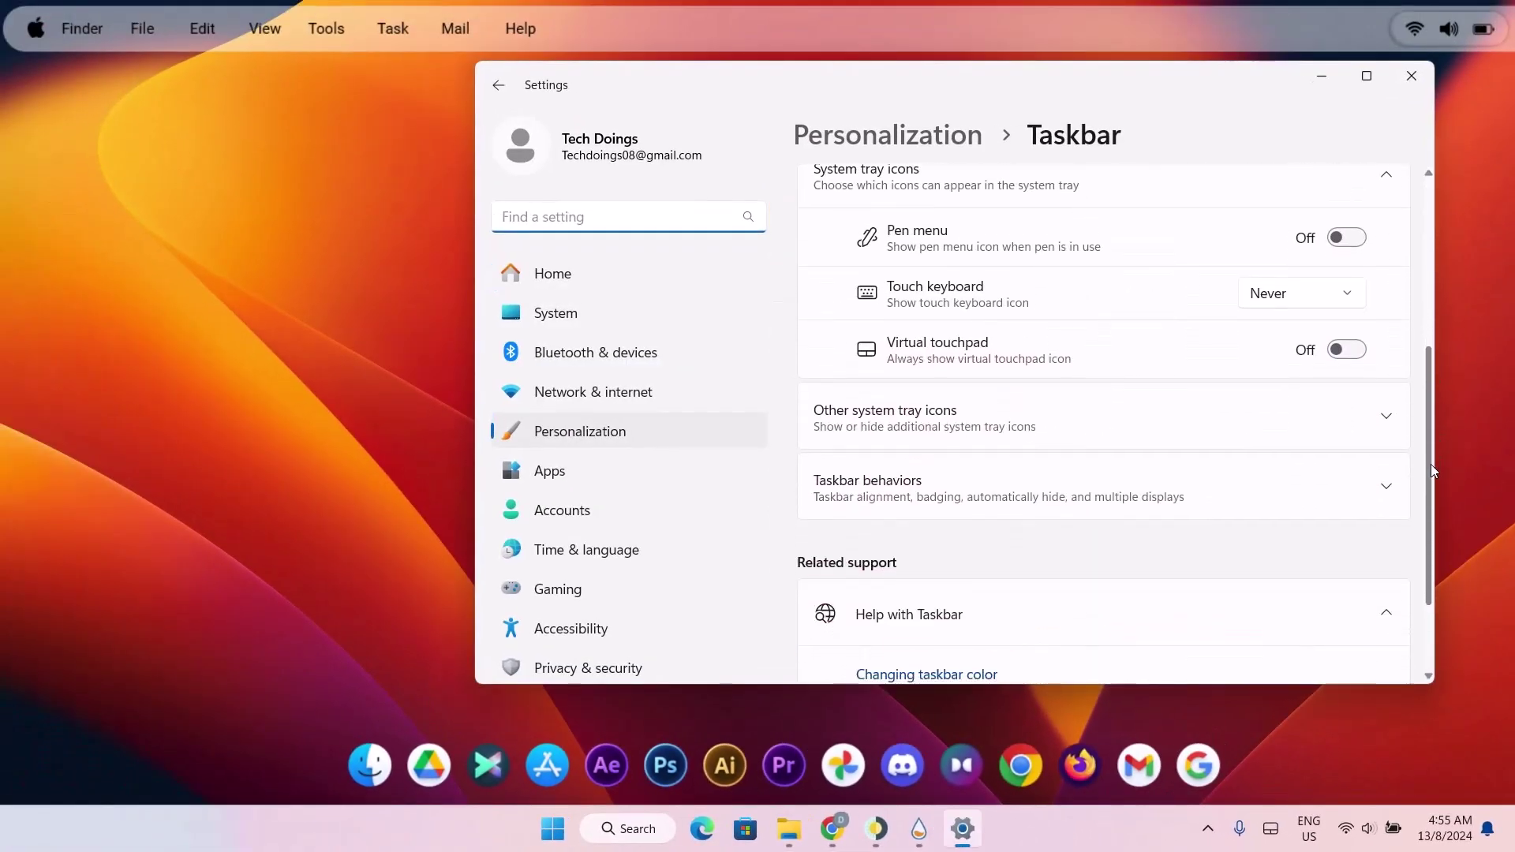
pyautogui.click(1388, 487)
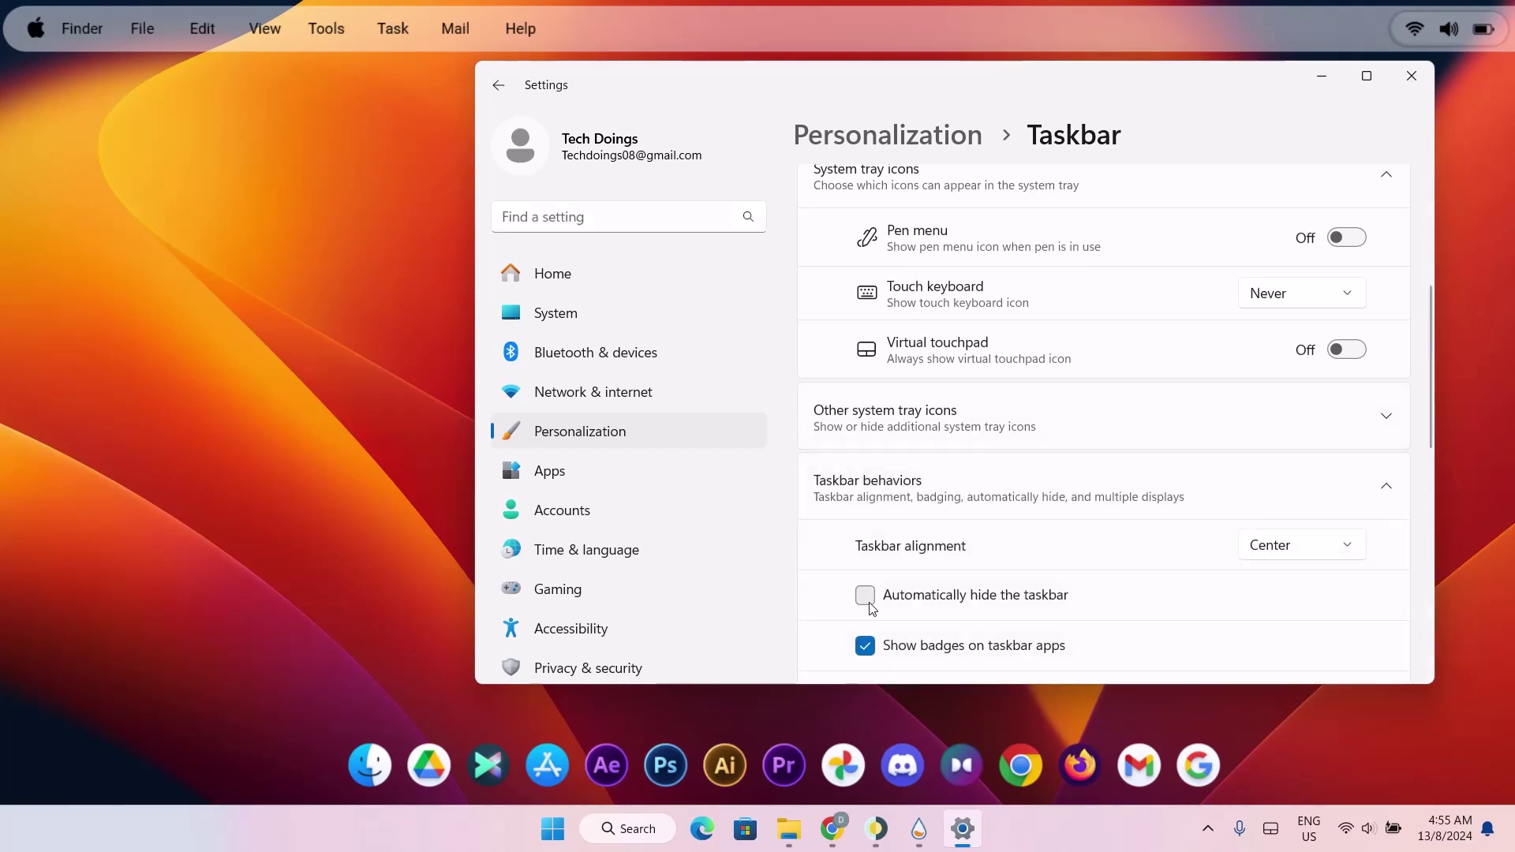
pyautogui.click(866, 596)
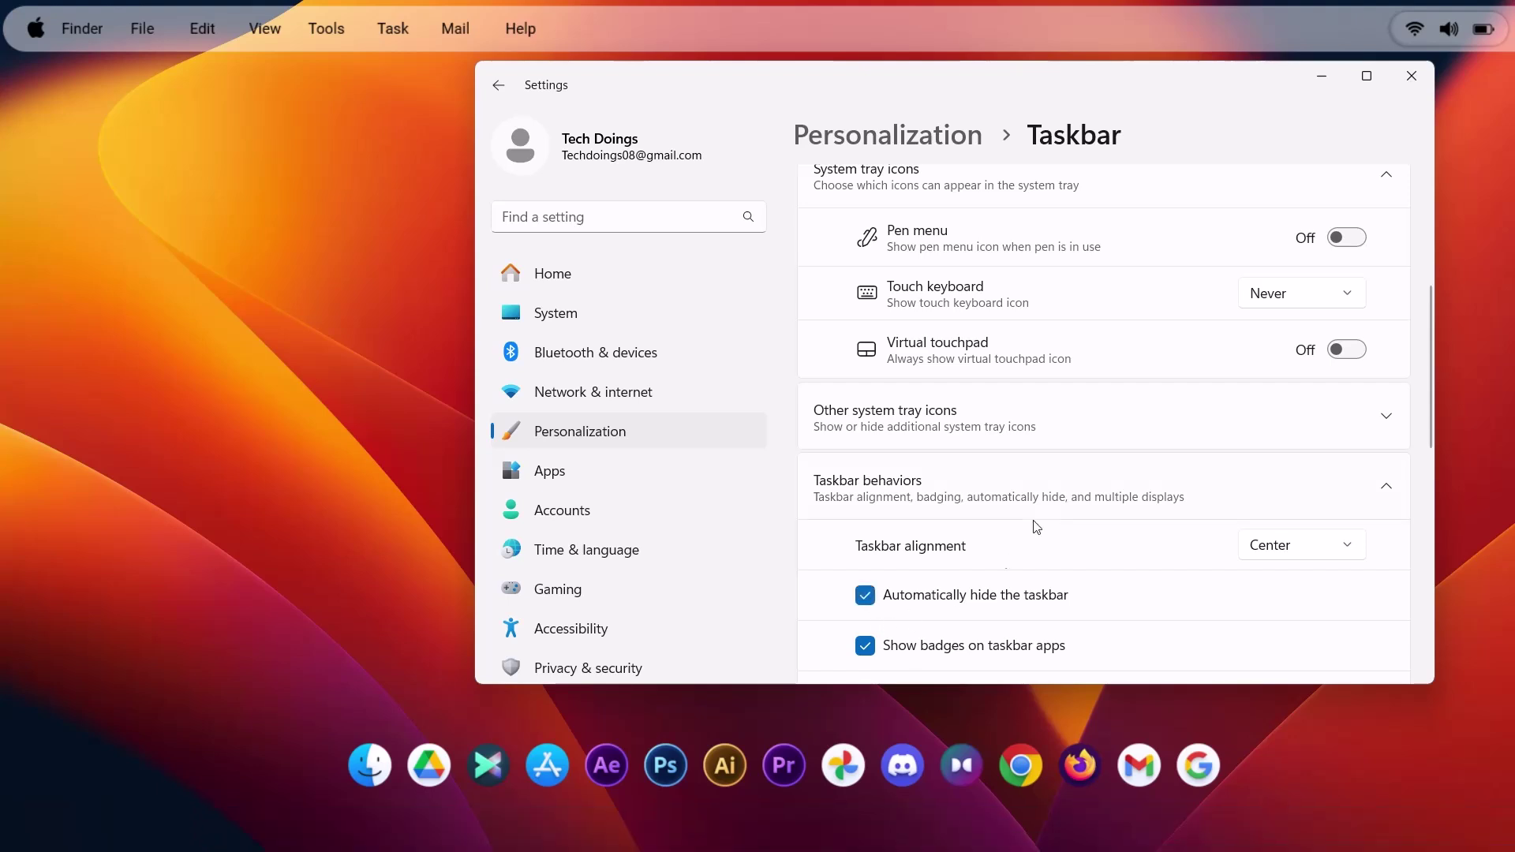
pyautogui.click(1404, 70)
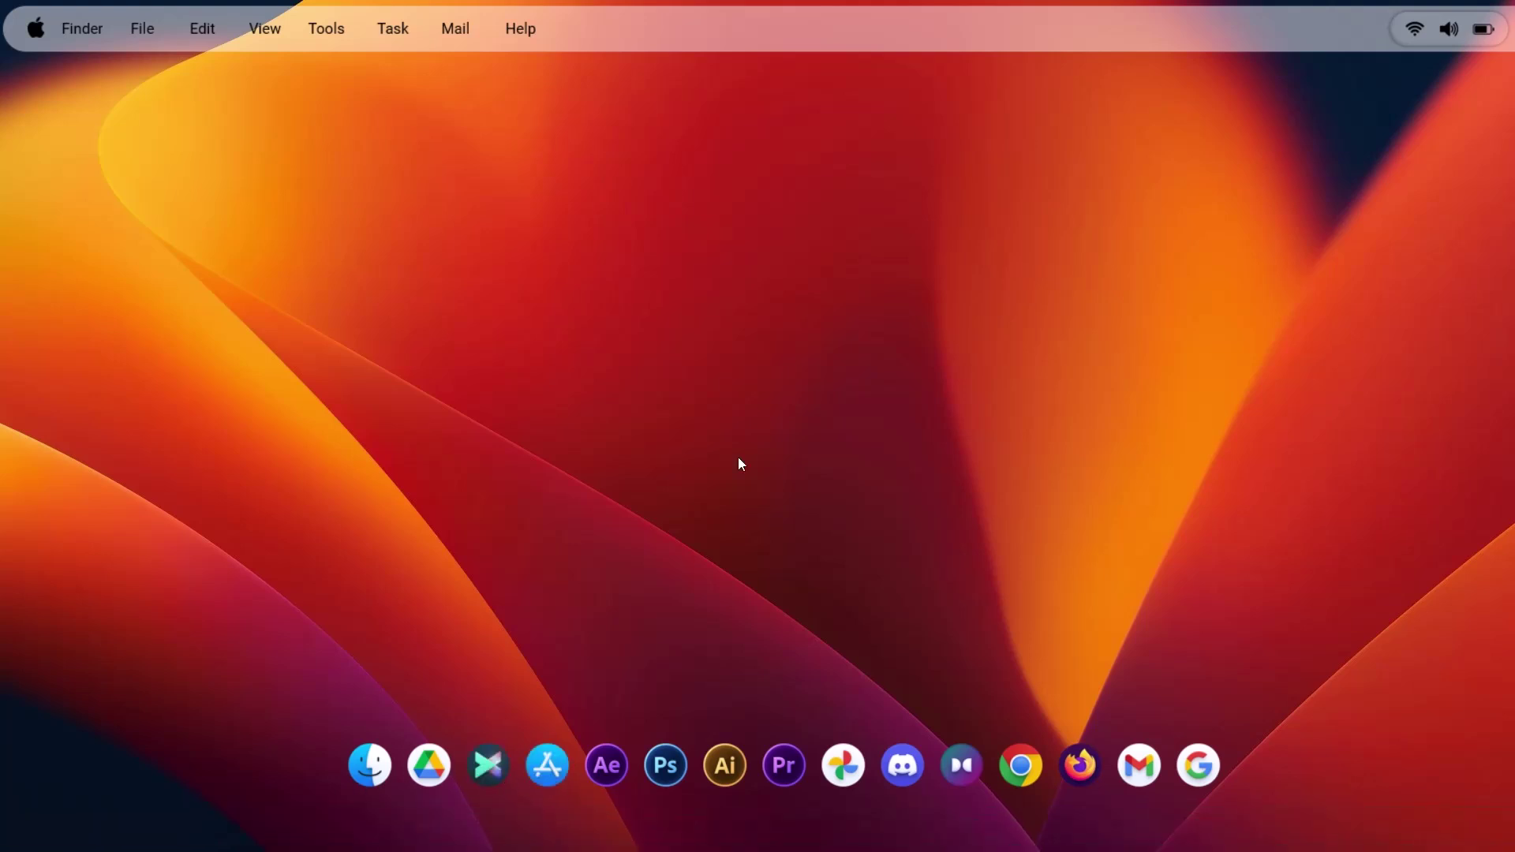
# Step: Install Monterey_1.0.2 from the Rm_Skins folder and minimize File Explorer
pyautogui.moveTo(832, 828)
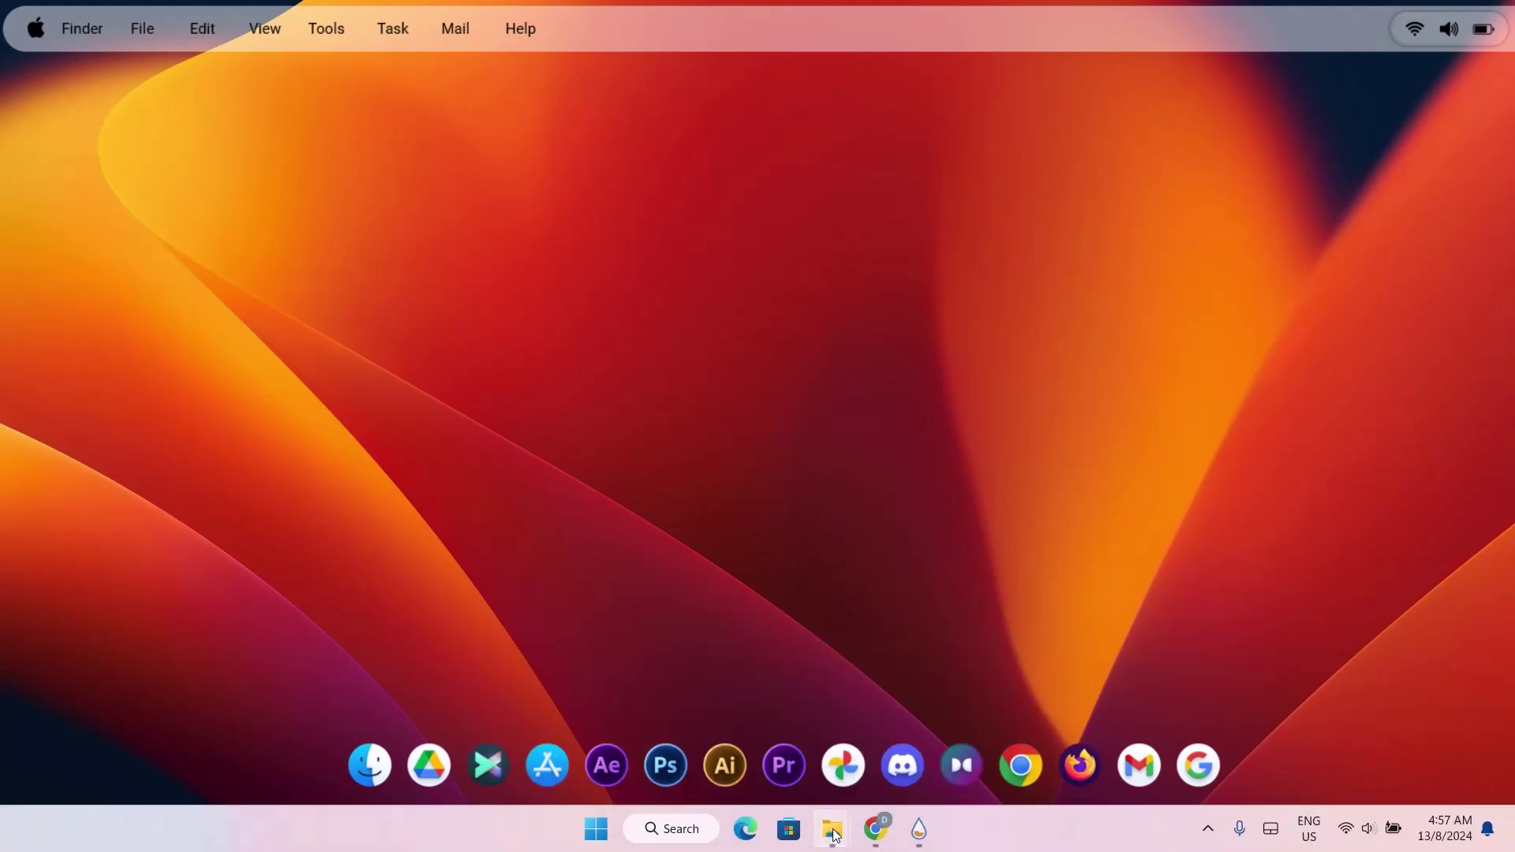
pyautogui.click(883, 737)
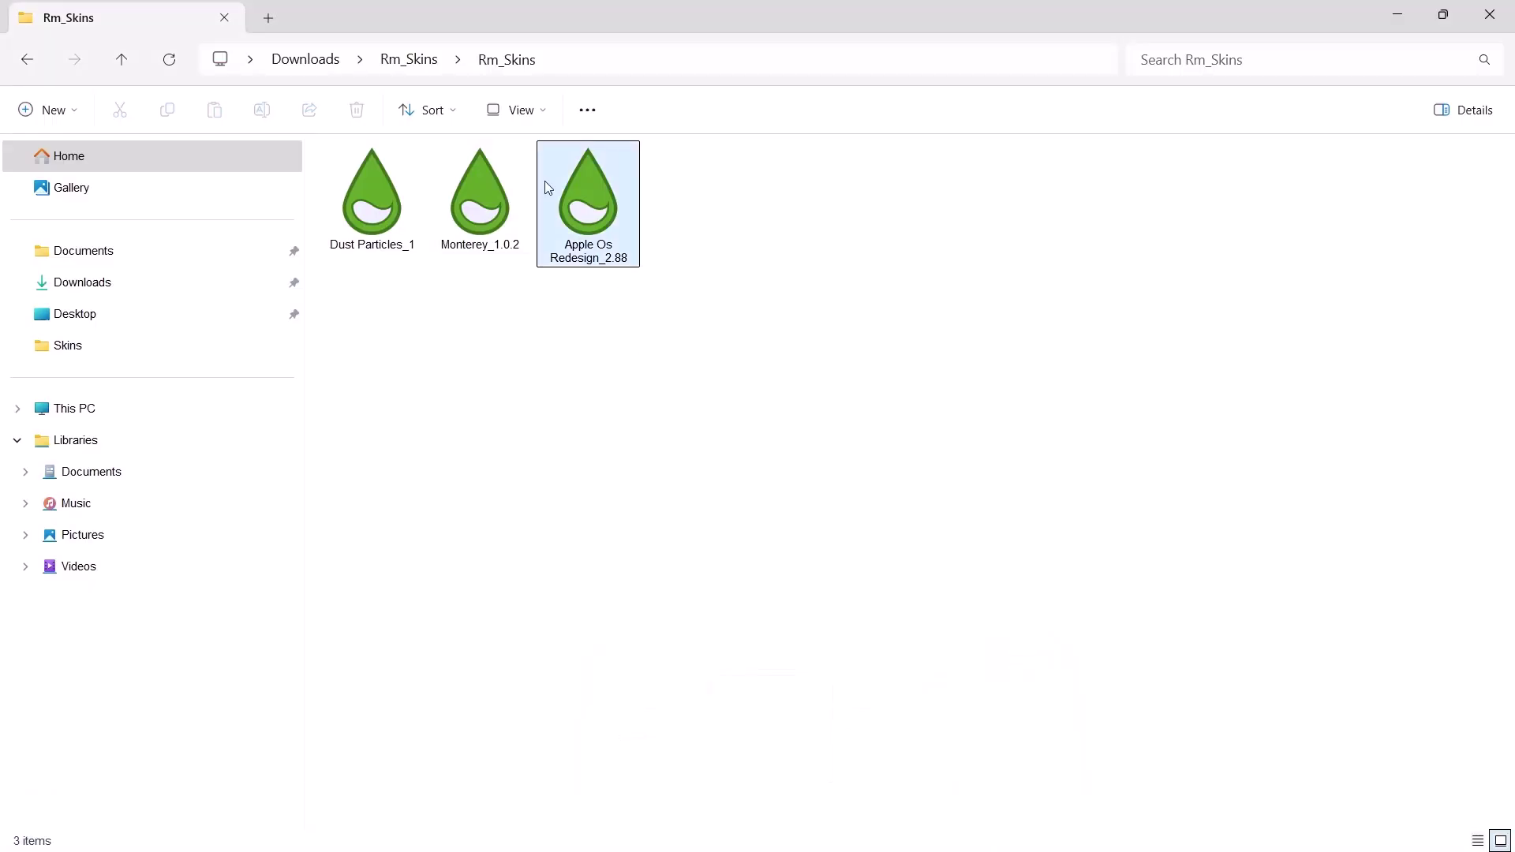
pyautogui.doubleClick(479, 195)
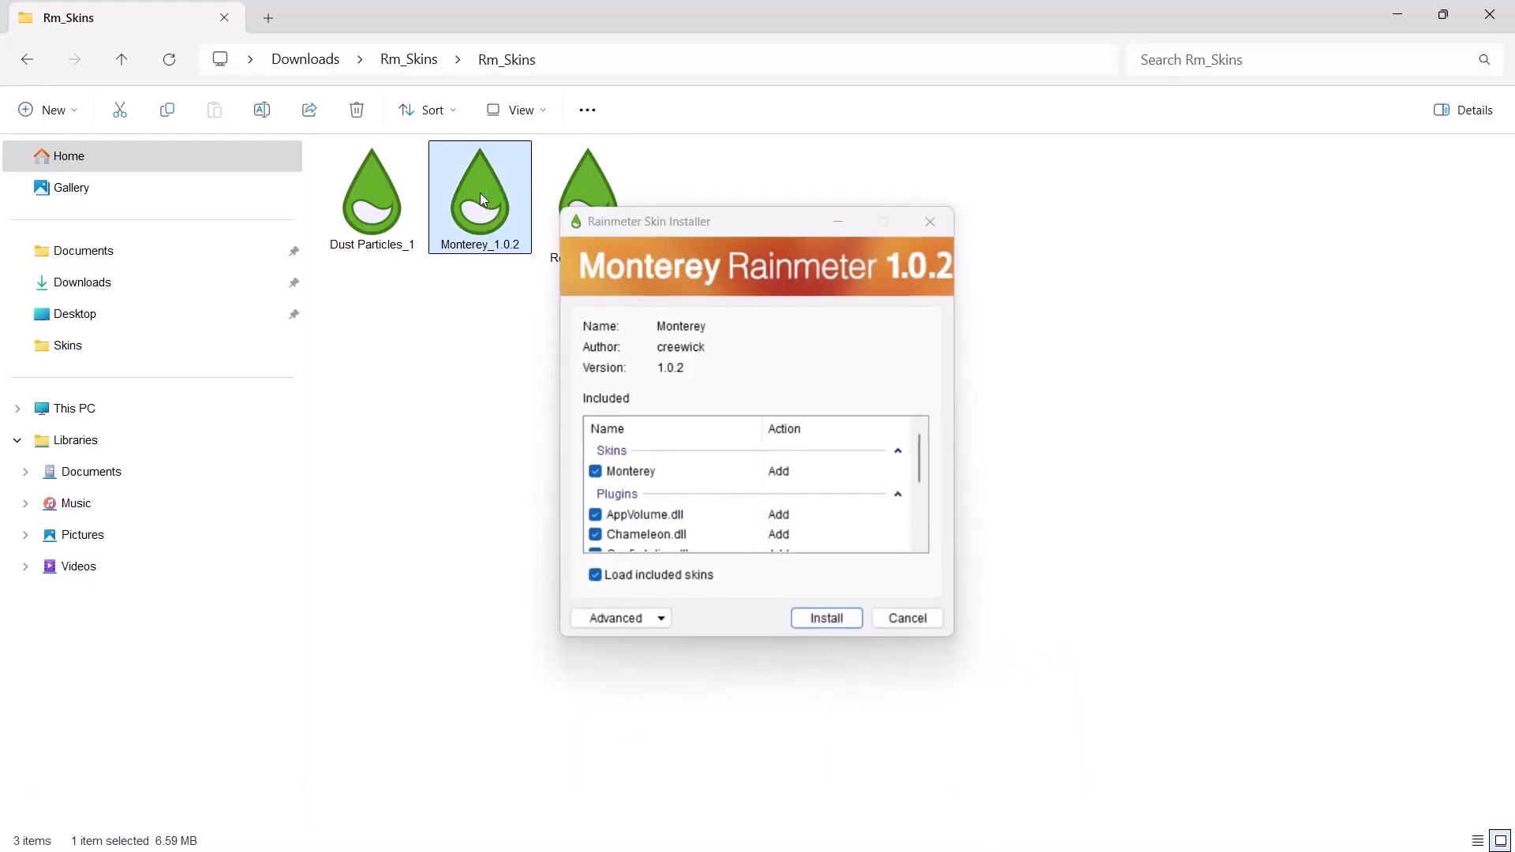
pyautogui.click(822, 620)
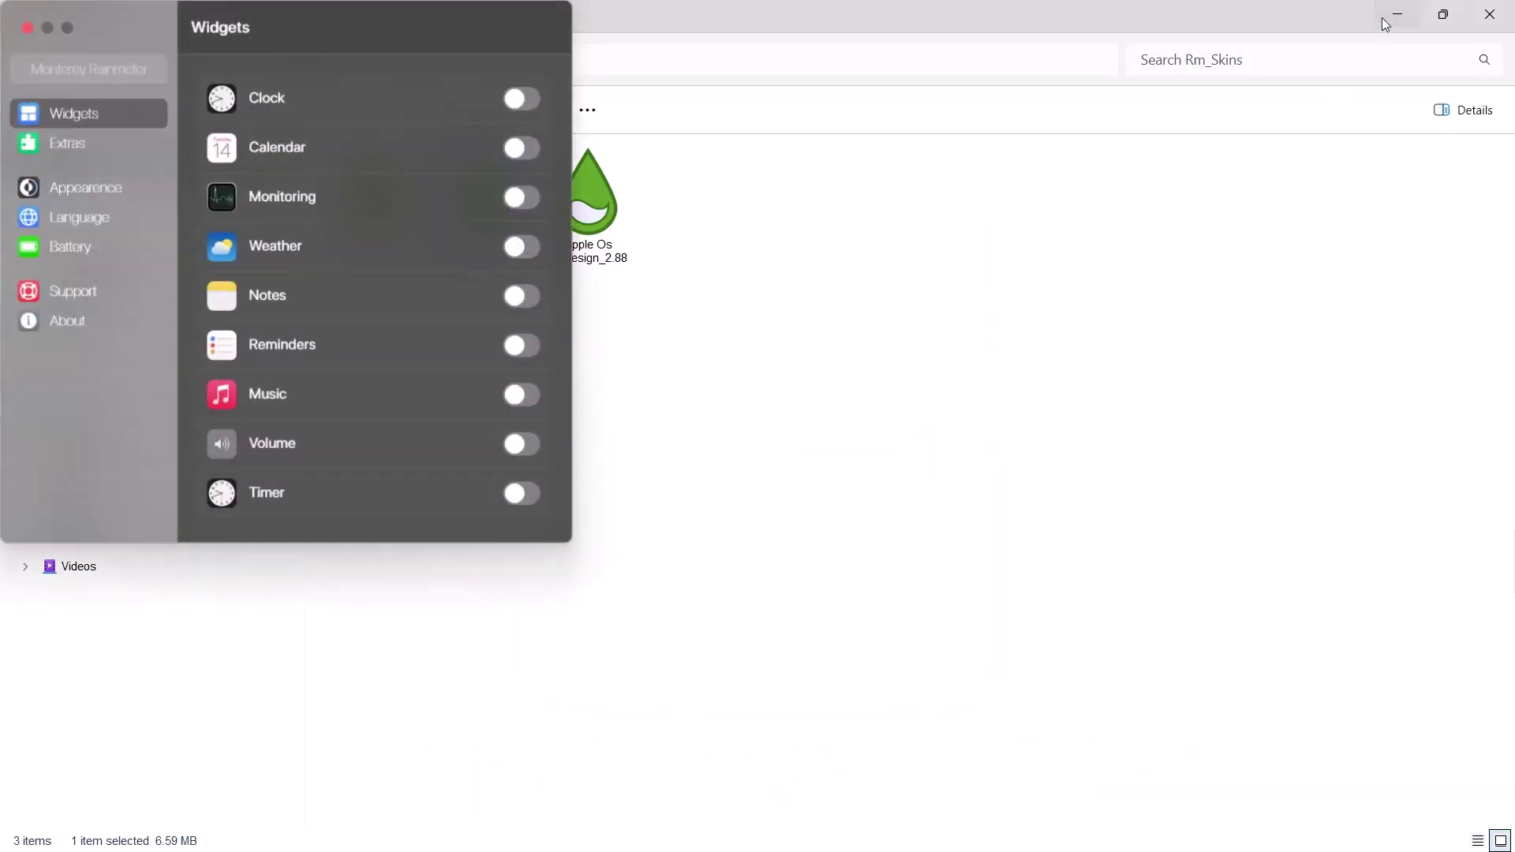
pyautogui.click(1383, 18)
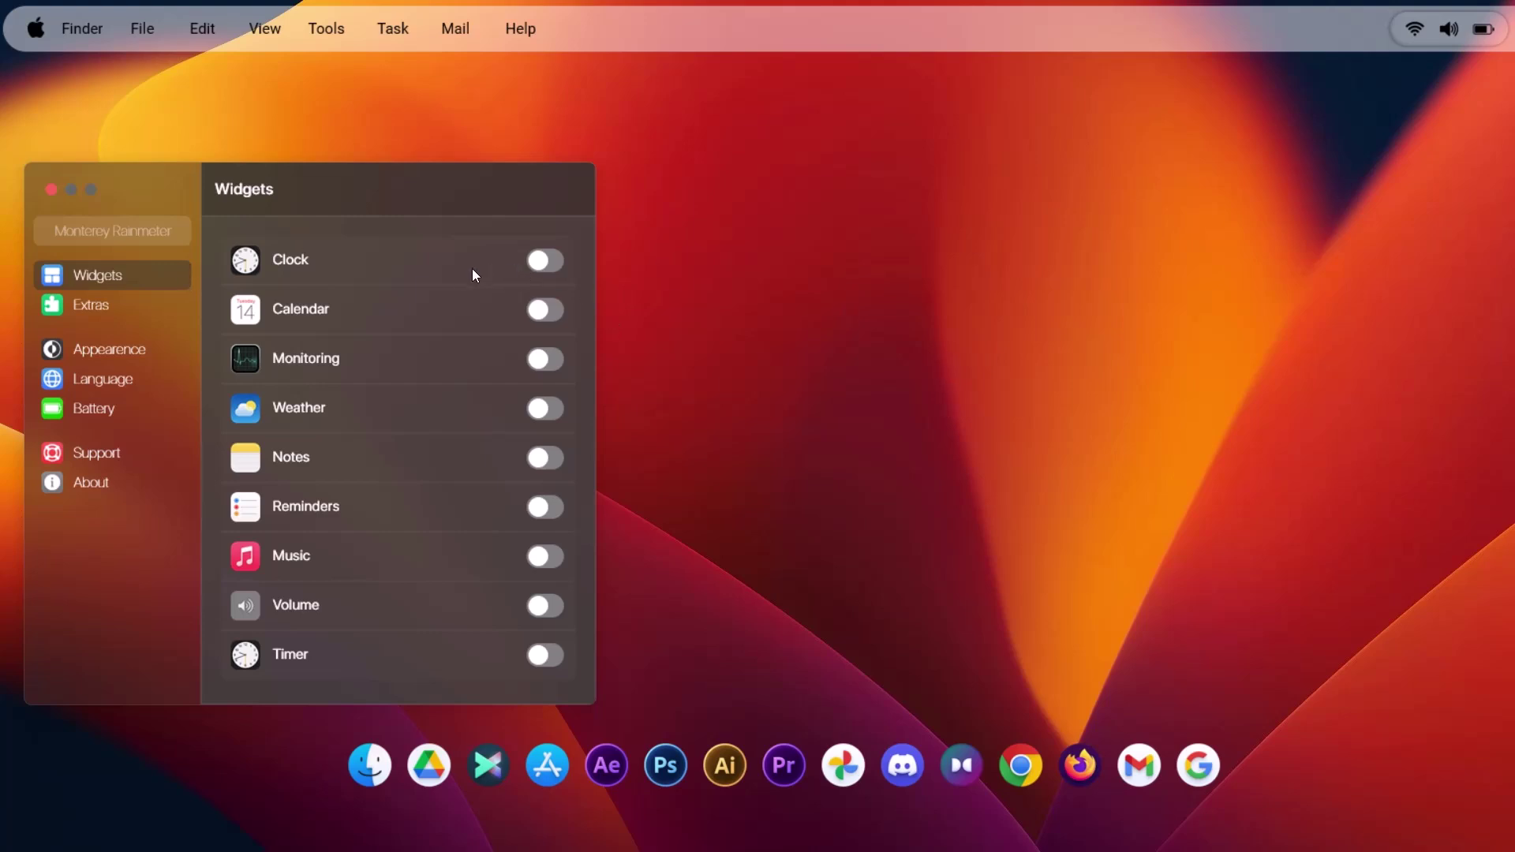
# Step: Switch on the Clock, Calendar, Music and Volume widgets, placing Music and Speakers beside the clock
pyautogui.click(558, 268)
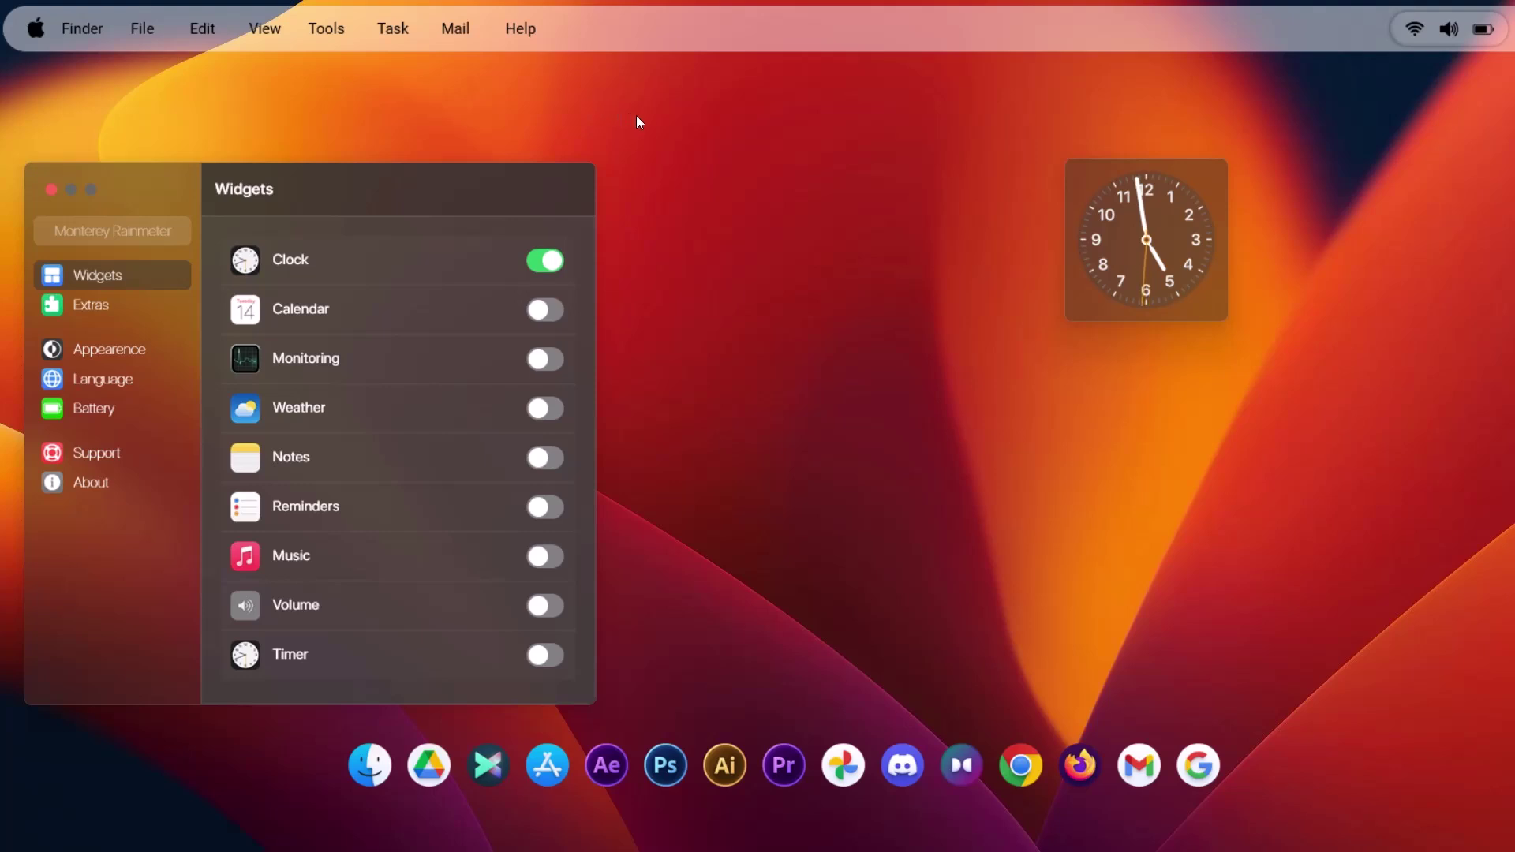
pyautogui.click(558, 315)
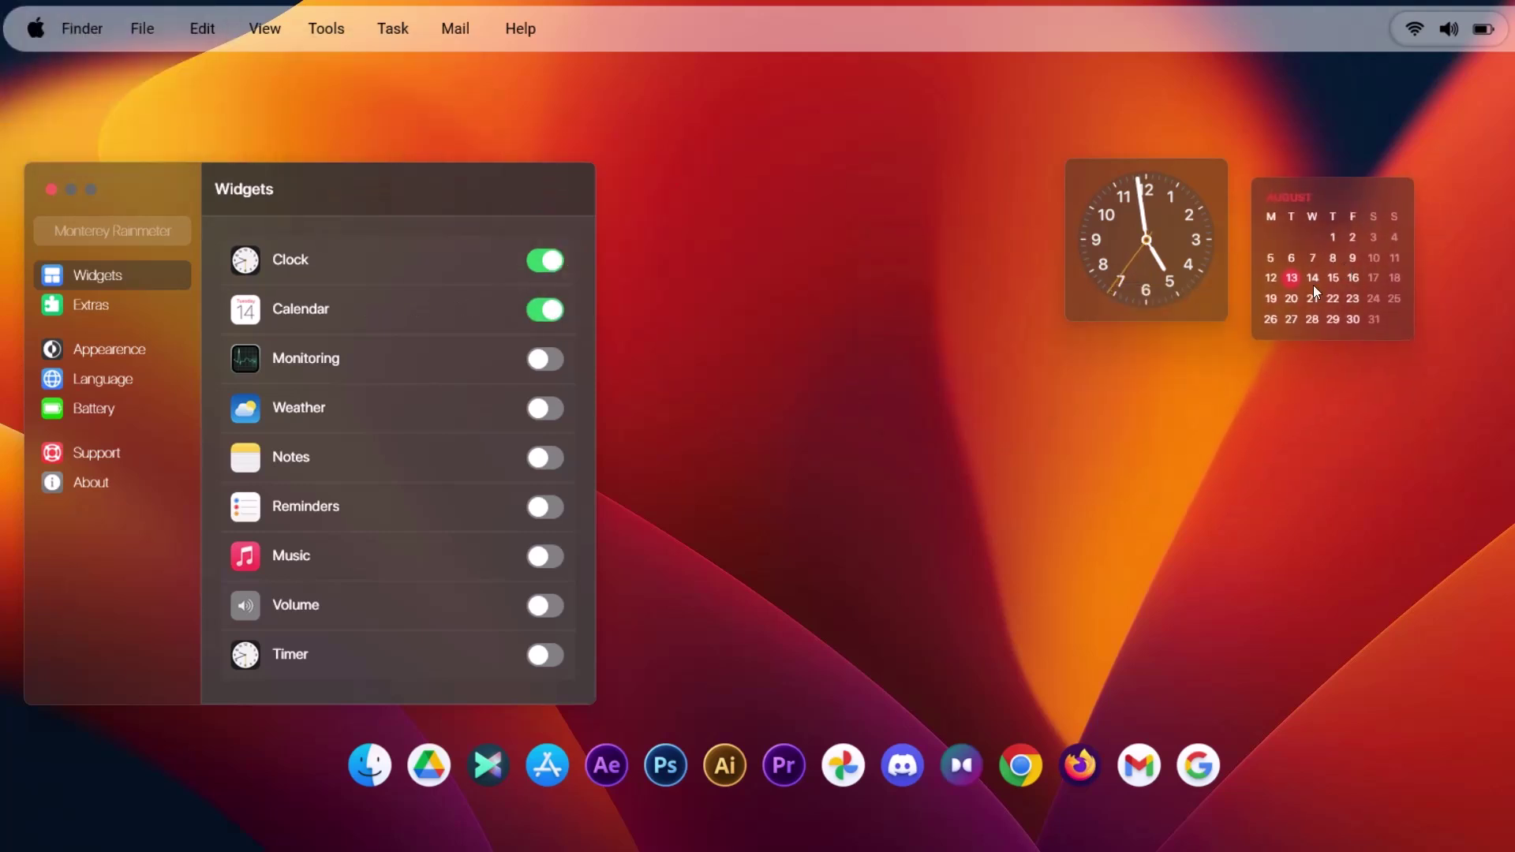
pyautogui.click(544, 561)
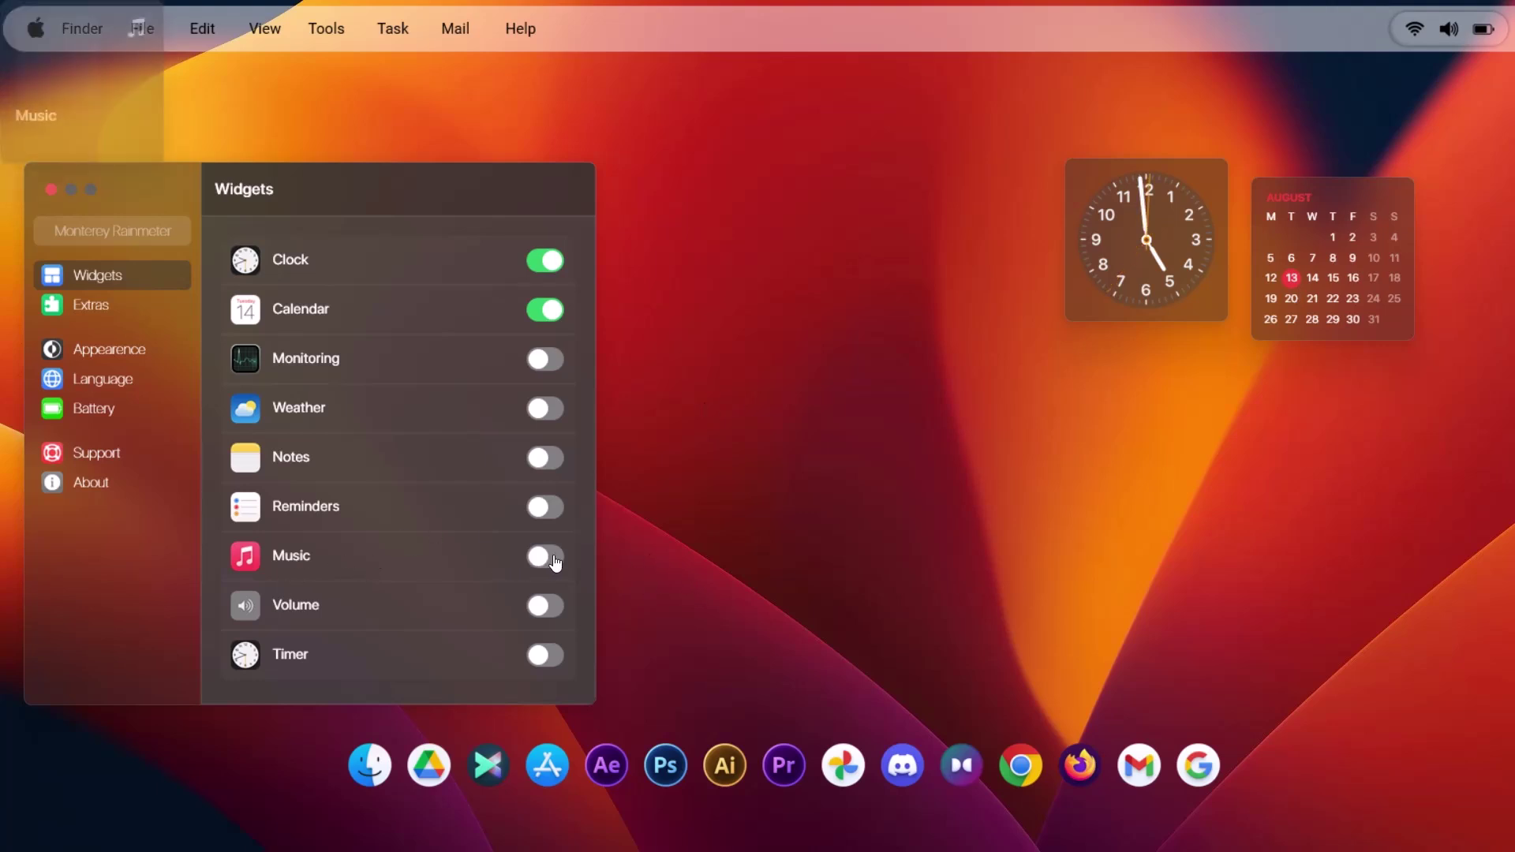
pyautogui.moveTo(105, 98); pyautogui.dragTo(1126, 500)
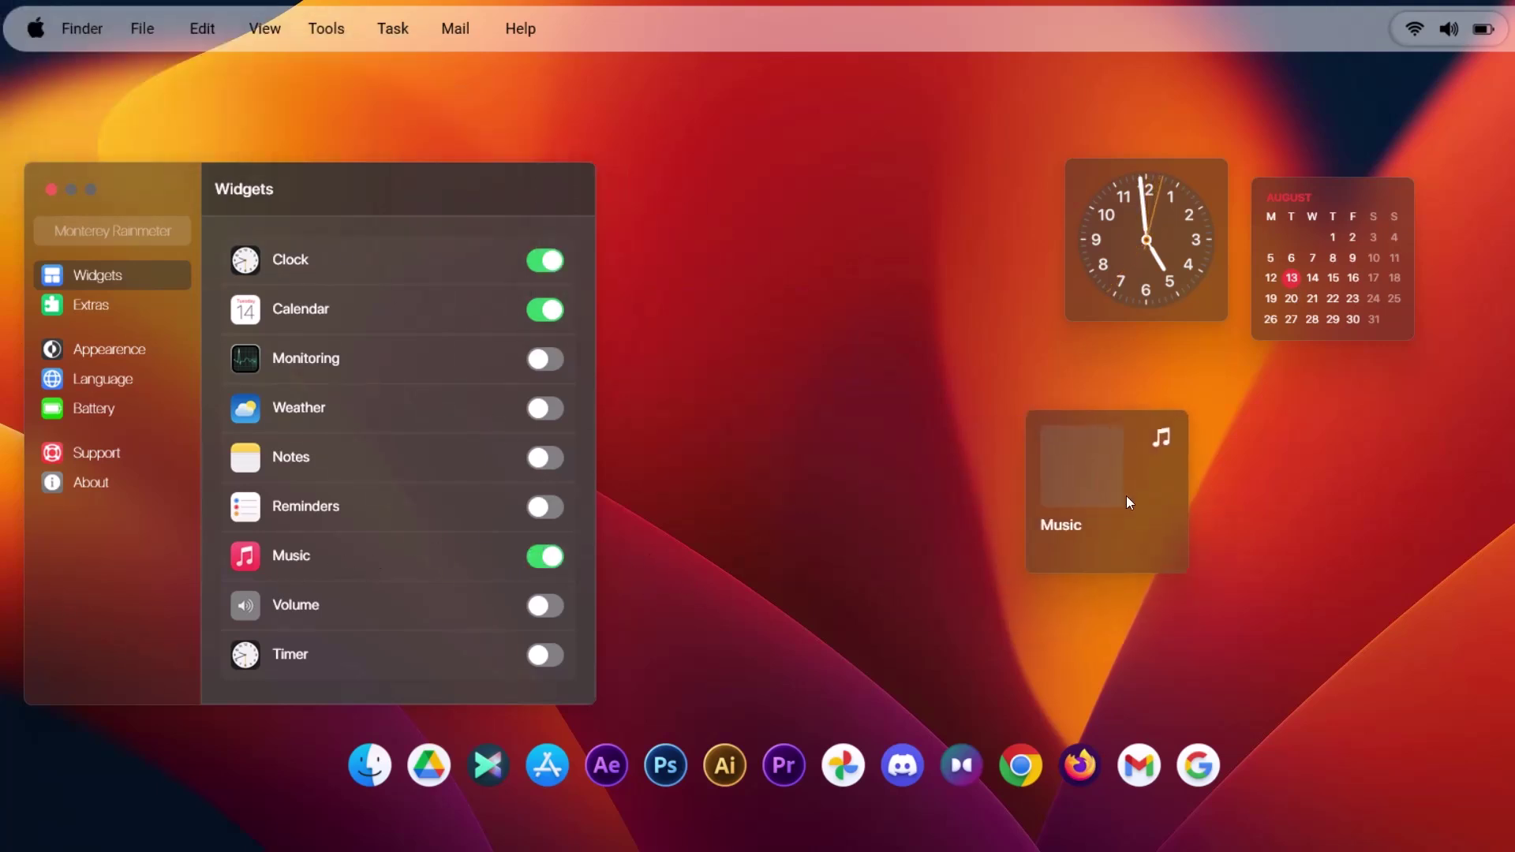
pyautogui.click(545, 607)
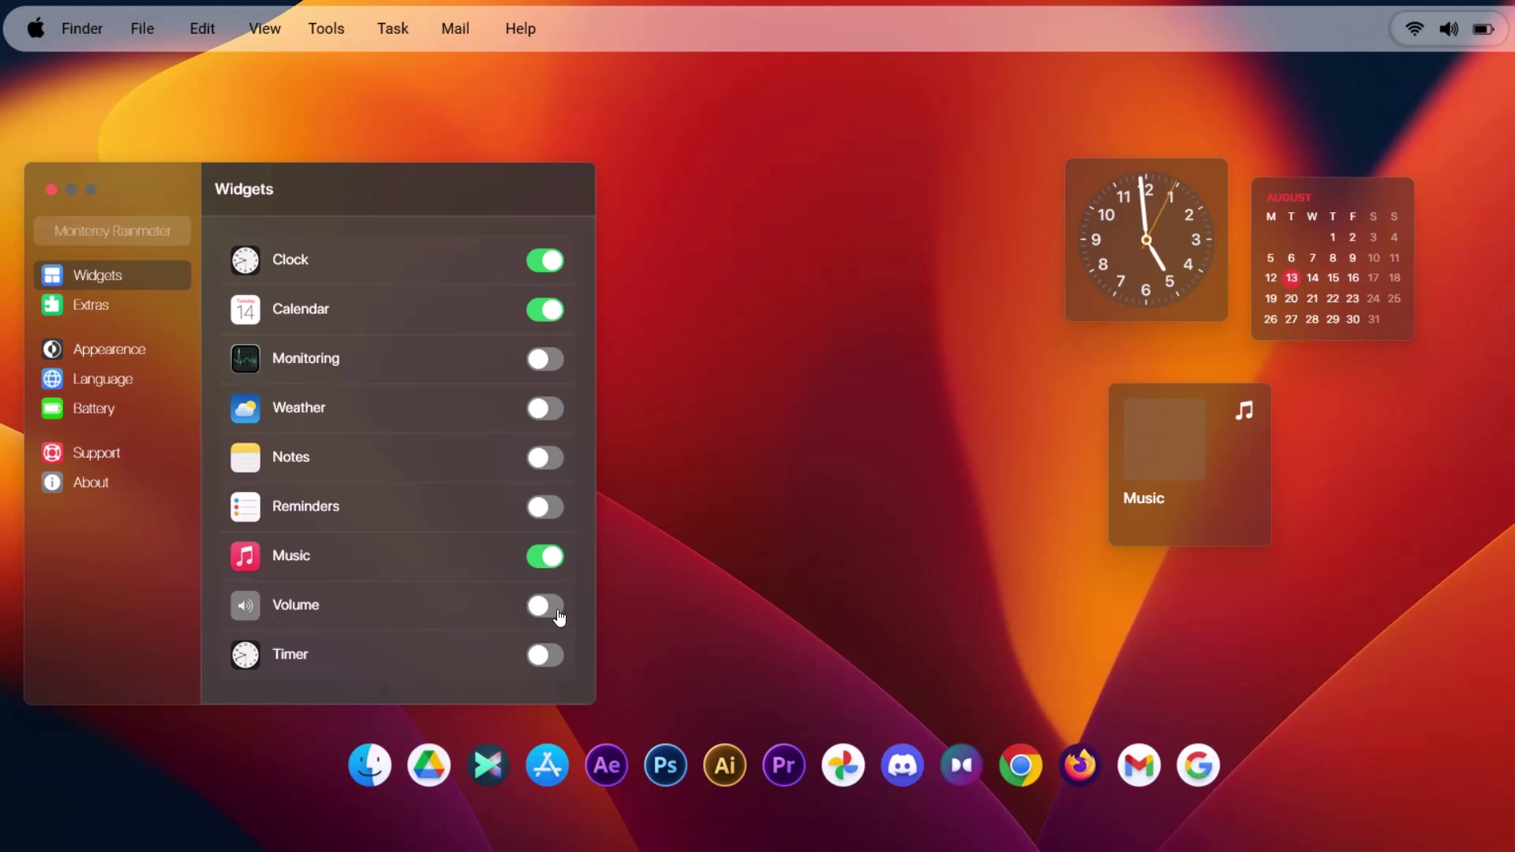
pyautogui.moveTo(203, 89); pyautogui.dragTo(836, 261)
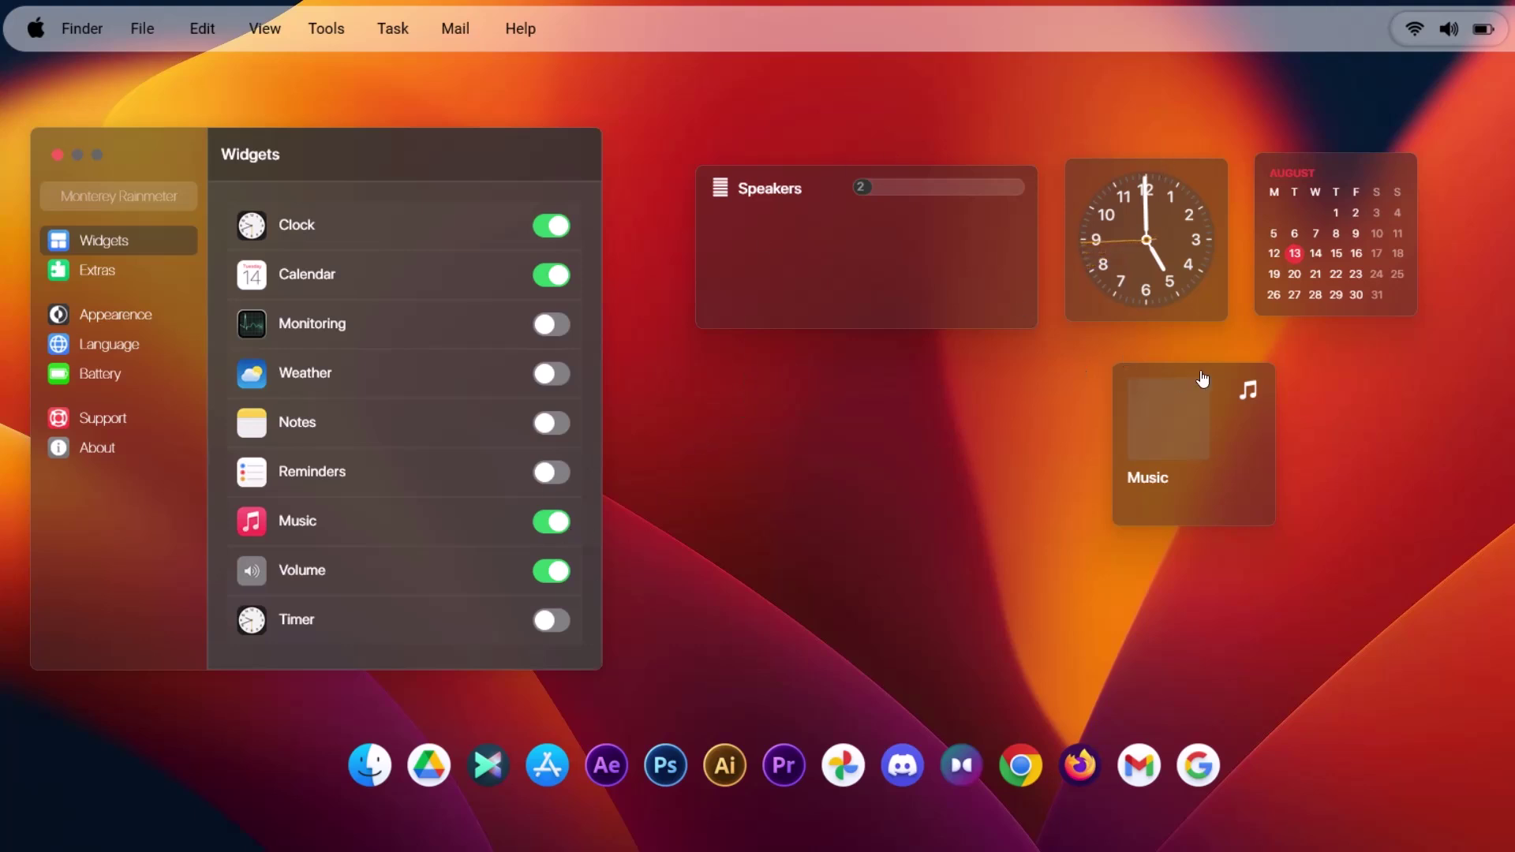
# Step: On the Appearance page, change the Widget size value from 75 to 65
pyautogui.click(118, 315)
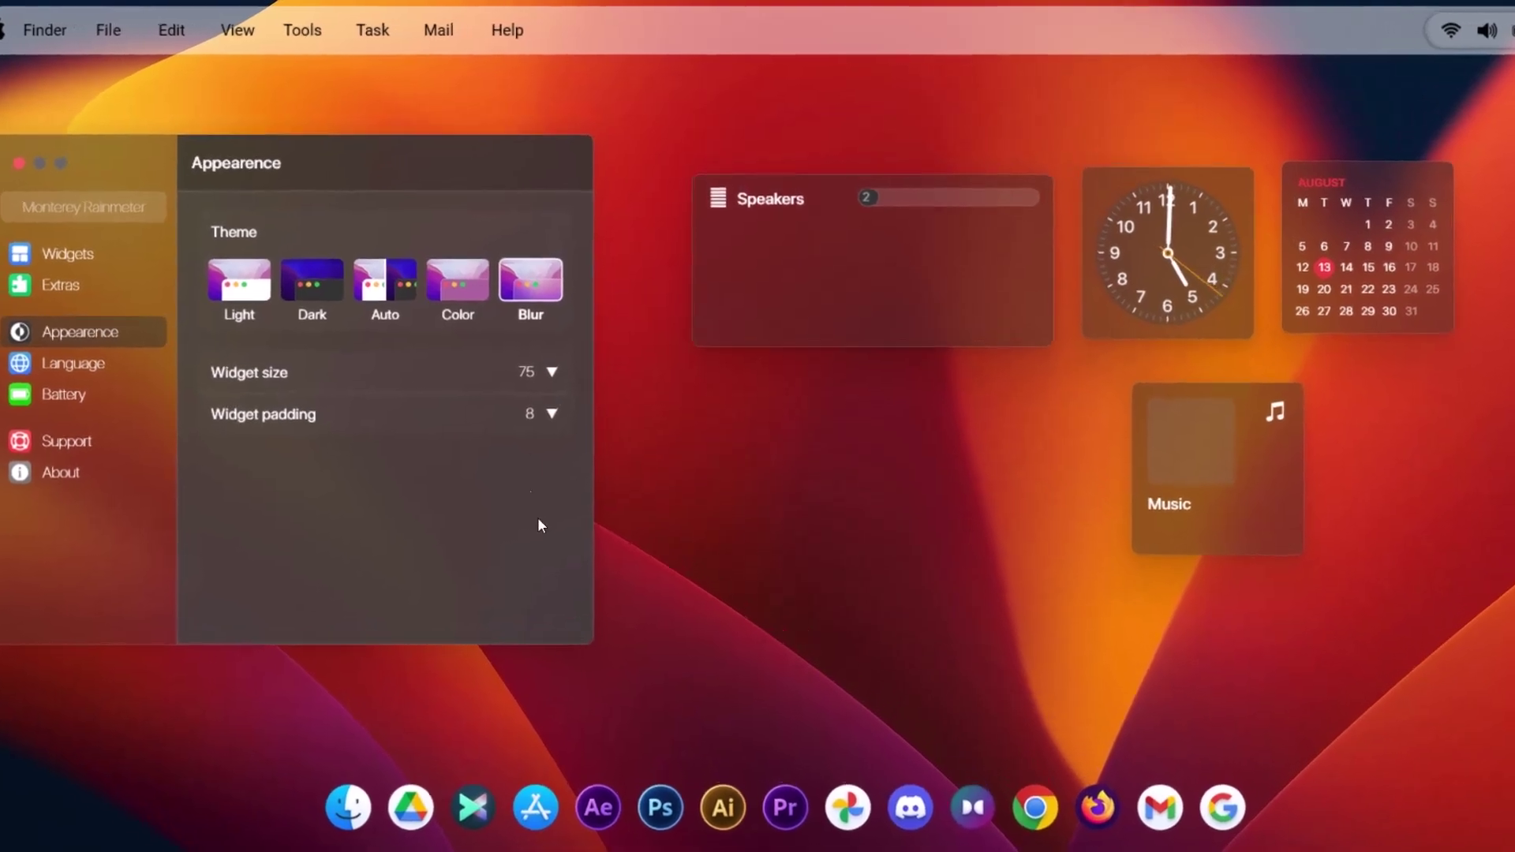
pyautogui.click(519, 434)
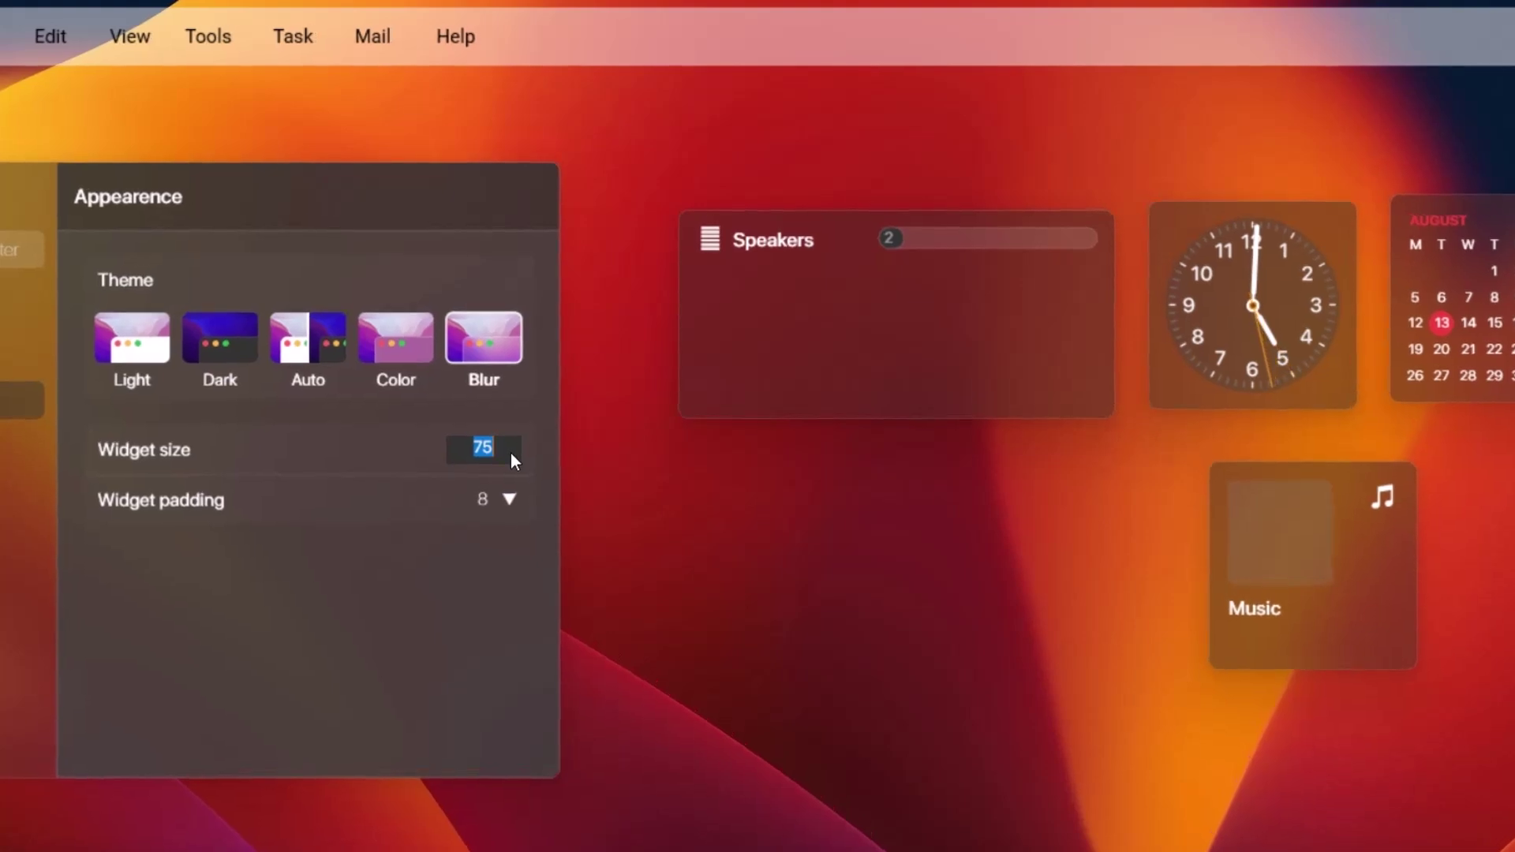
pyautogui.write('65')
pyautogui.press('Return')
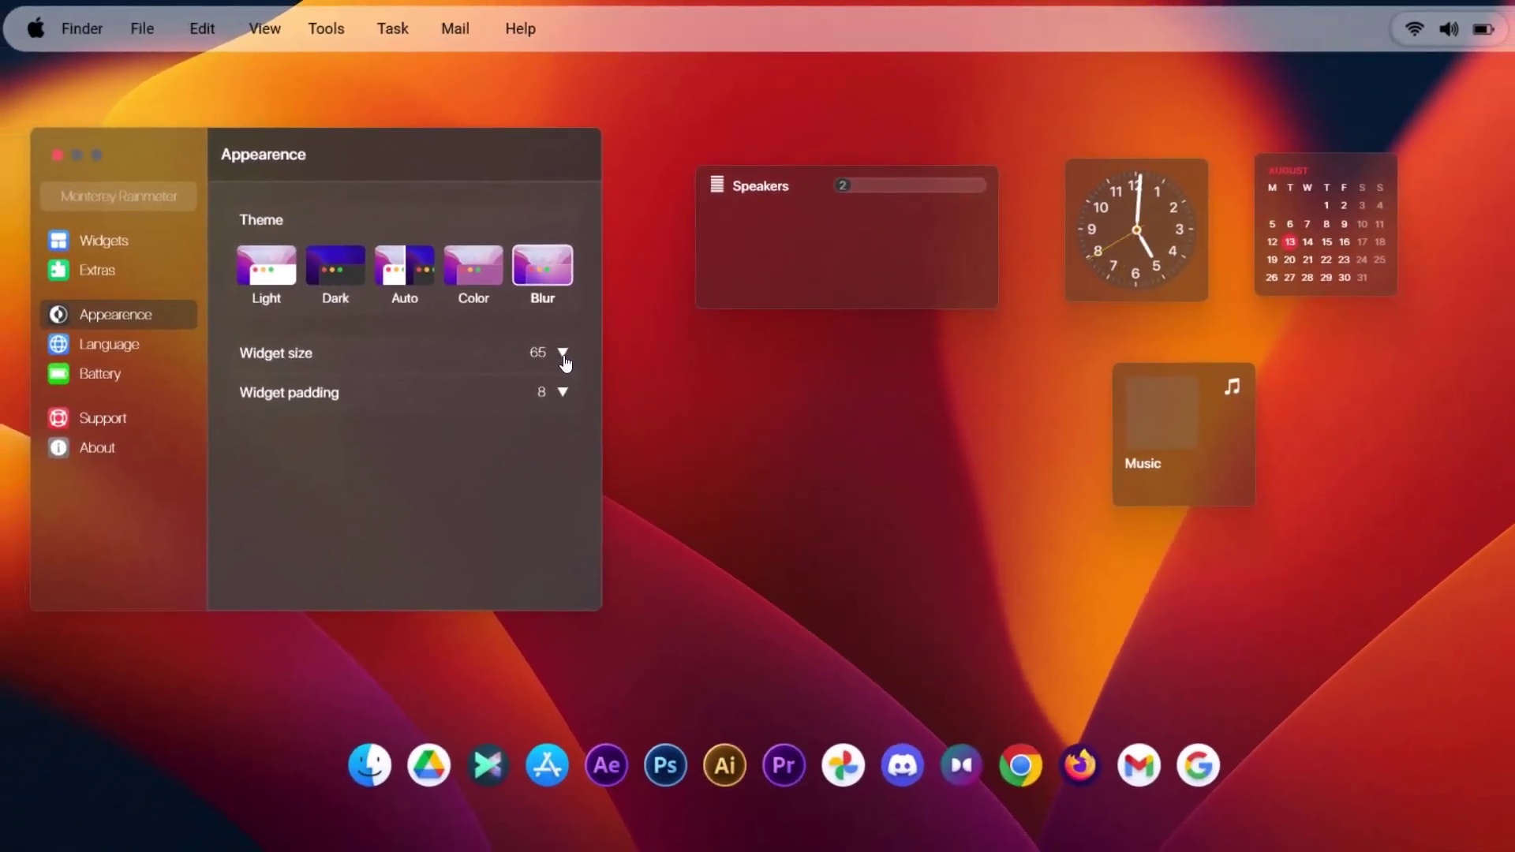
# Step: Close the settings, move the speakers, clock and calendar widgets, and set Calendar to Wide
pyautogui.click(57, 154)
pyautogui.moveTo(861, 280); pyautogui.dragTo(893, 565)
pyautogui.moveTo(1154, 235); pyautogui.dragTo(707, 289)
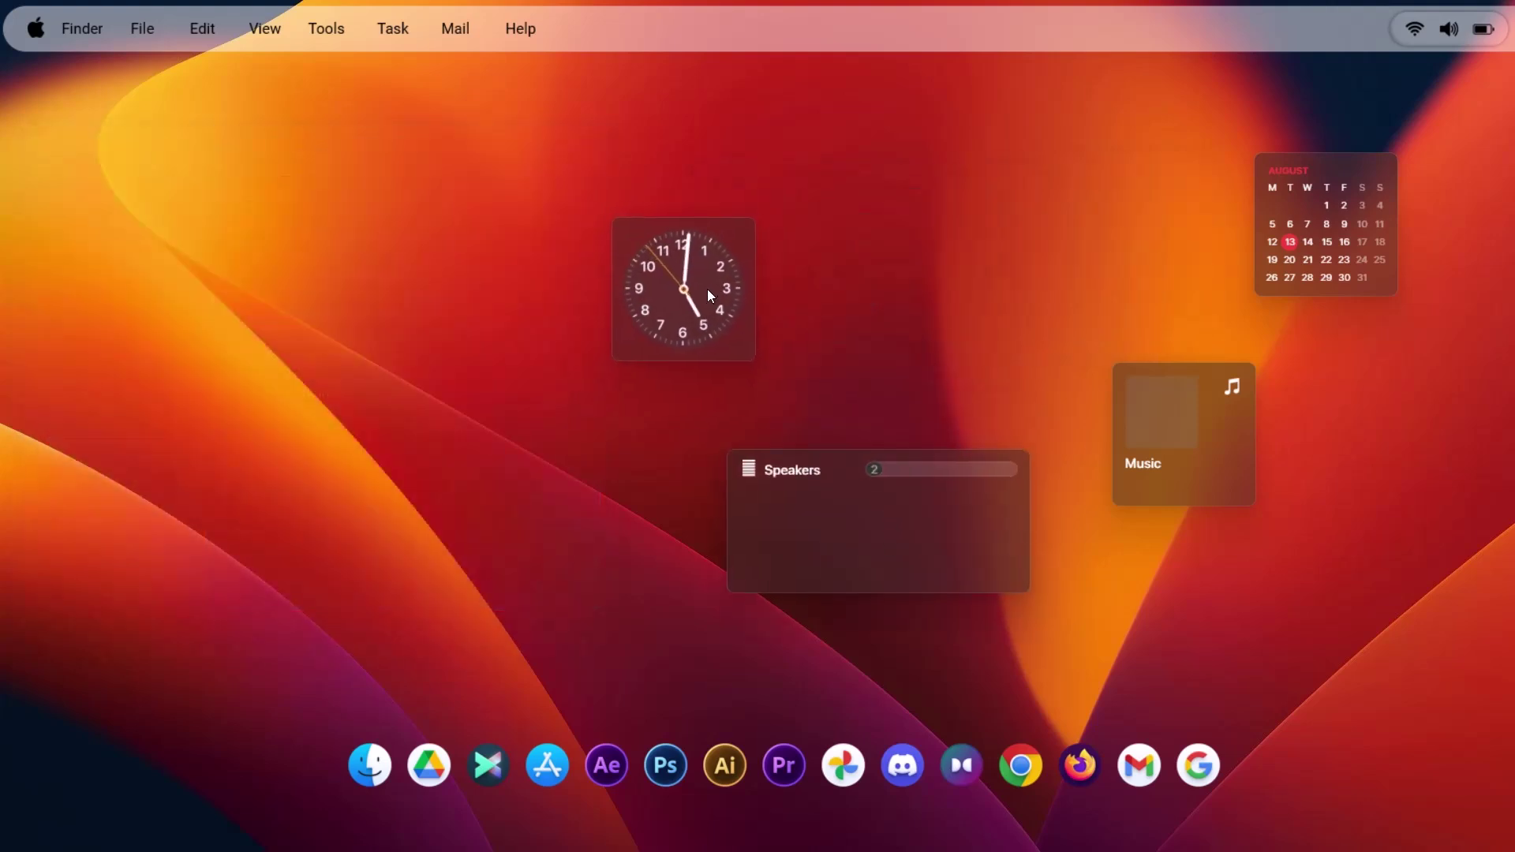
pyautogui.moveTo(1309, 249); pyautogui.dragTo(960, 215)
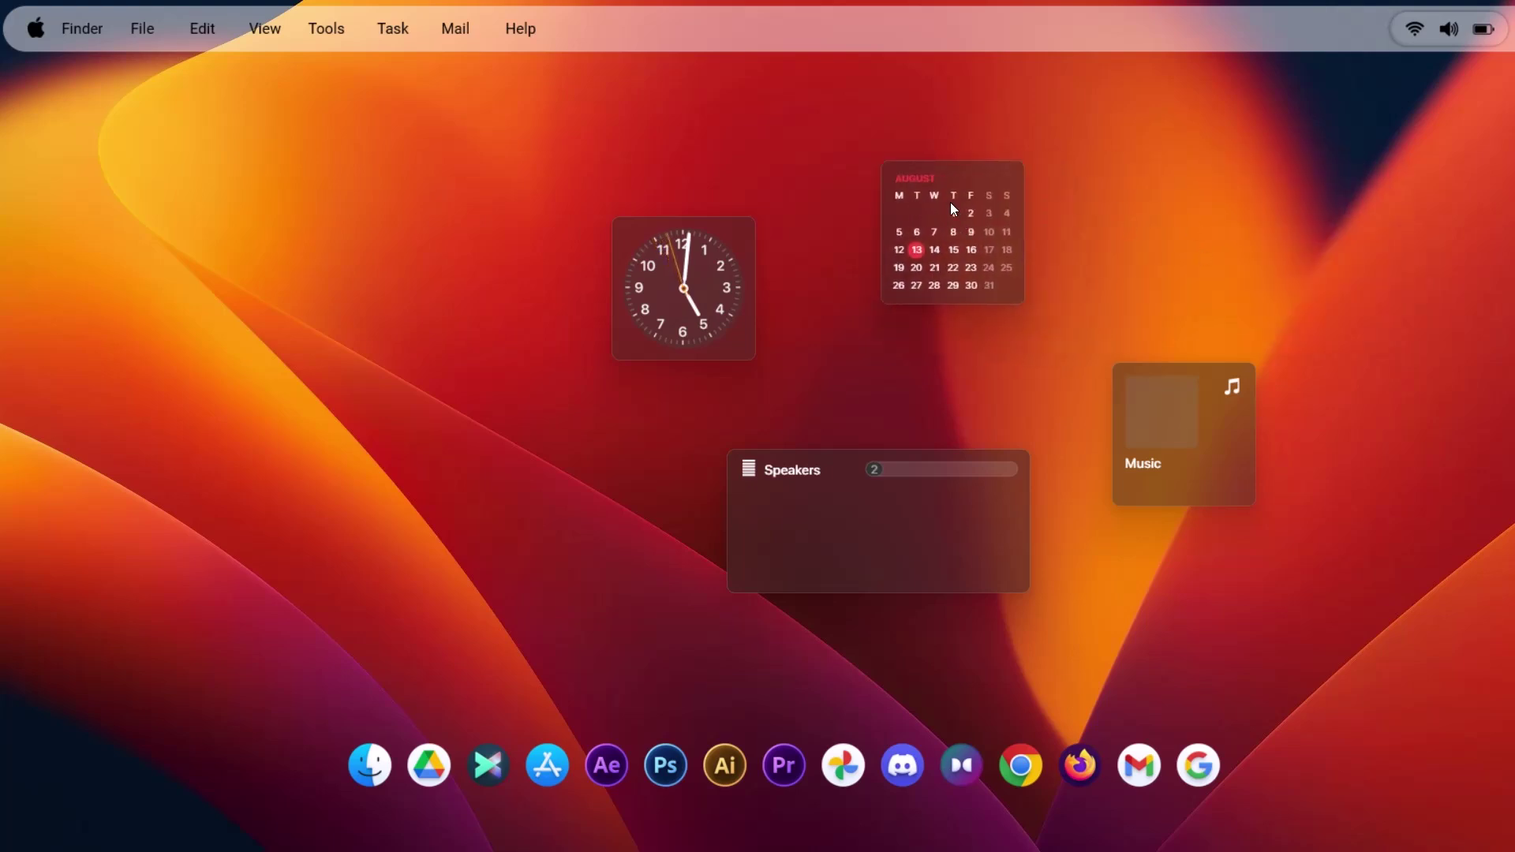
pyautogui.rightClick(951, 207)
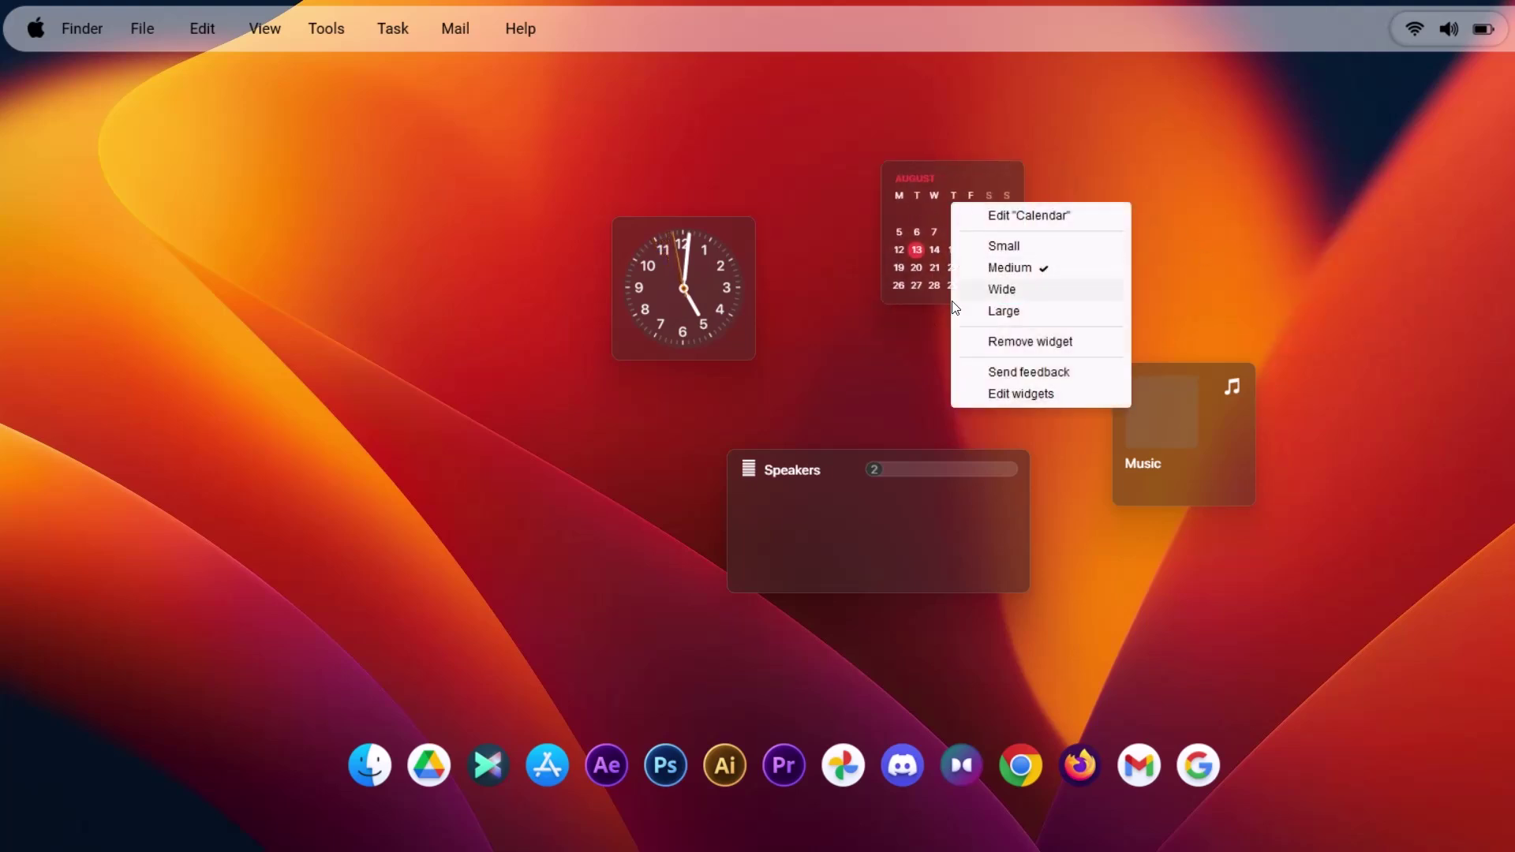
pyautogui.click(1002, 290)
# Step: Line up clock and calendar side by side, then set Music to Wide and Speakers to Medium
pyautogui.moveTo(697, 309); pyautogui.dragTo(682, 301)
pyautogui.moveTo(898, 239); pyautogui.dragTo(765, 314)
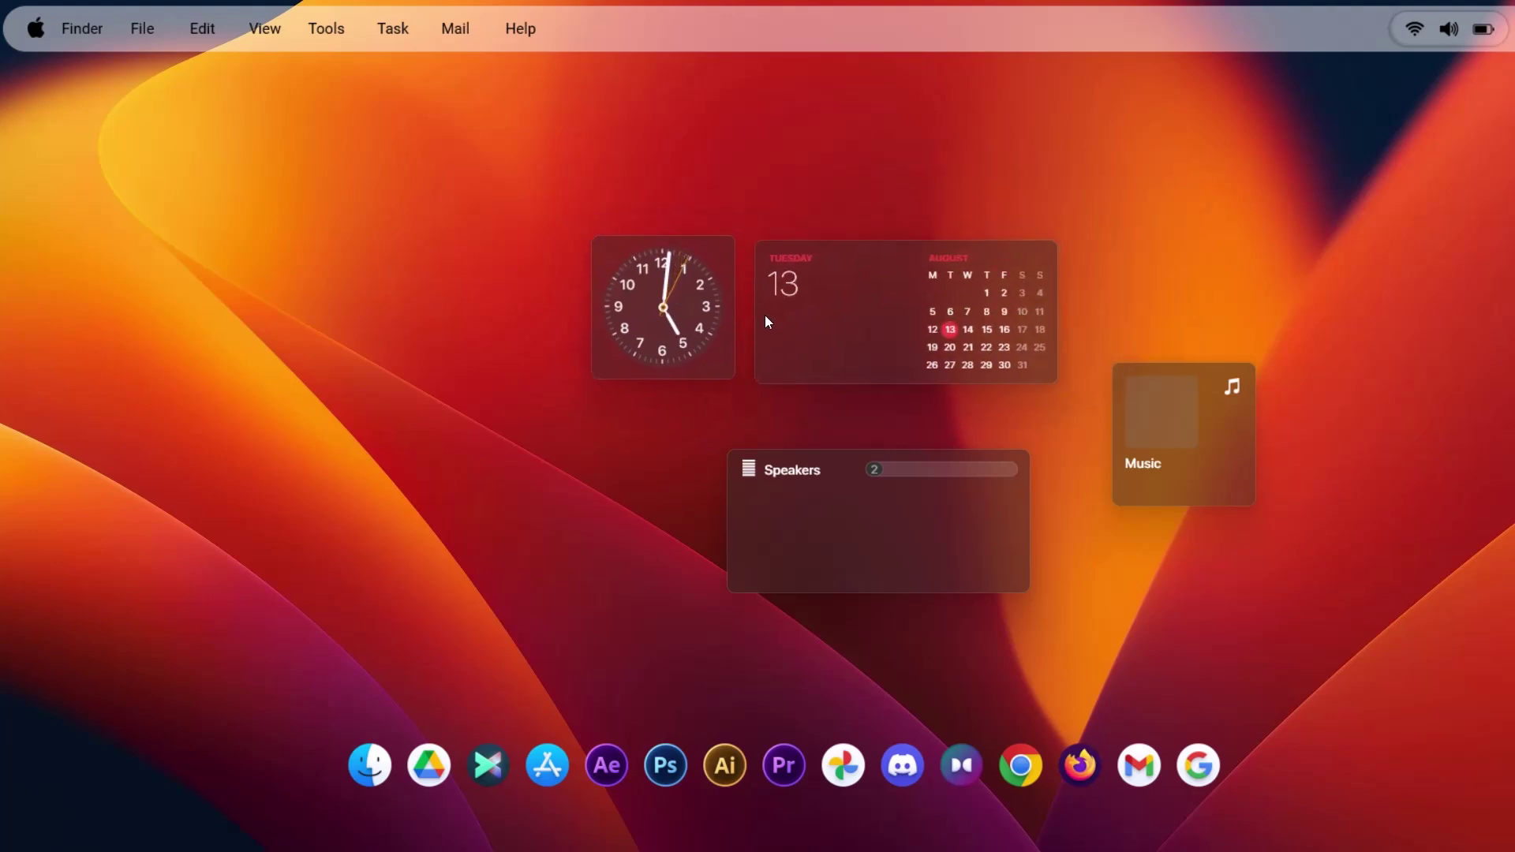
pyautogui.rightClick(1203, 434)
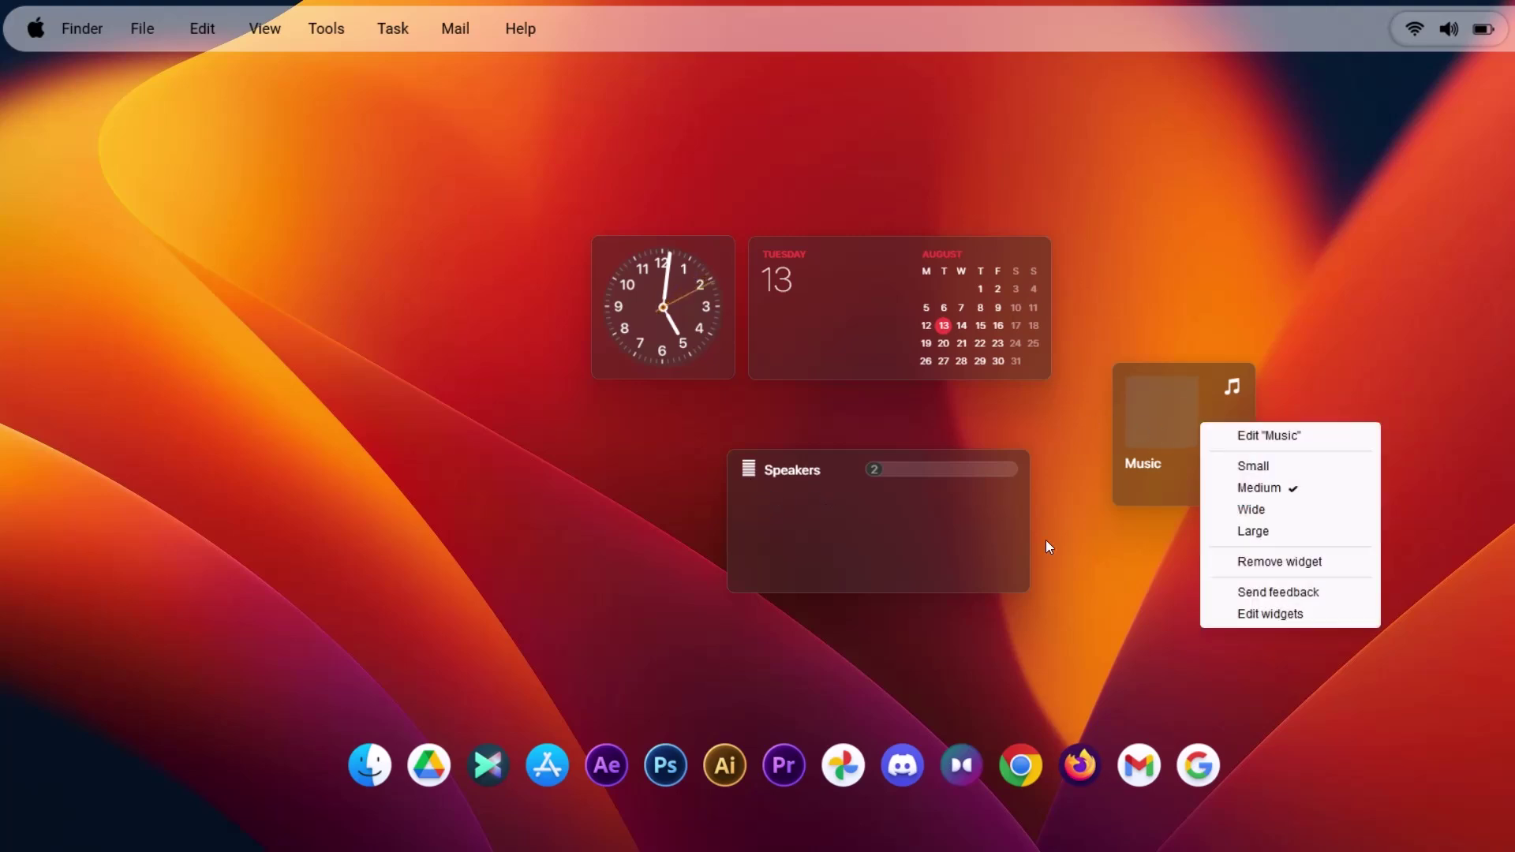
pyautogui.click(1253, 509)
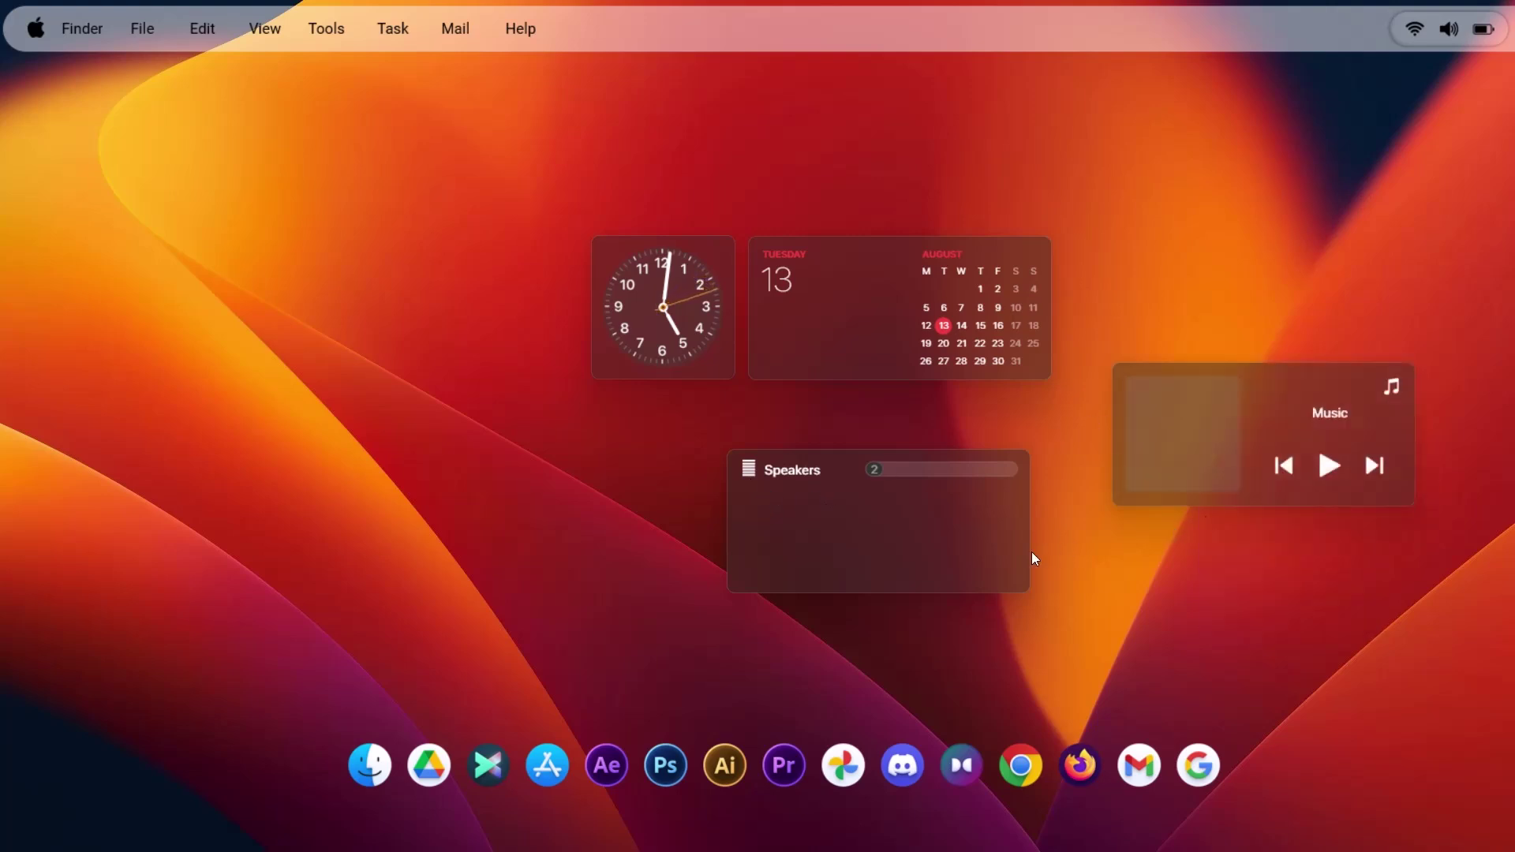
pyautogui.rightClick(880, 536)
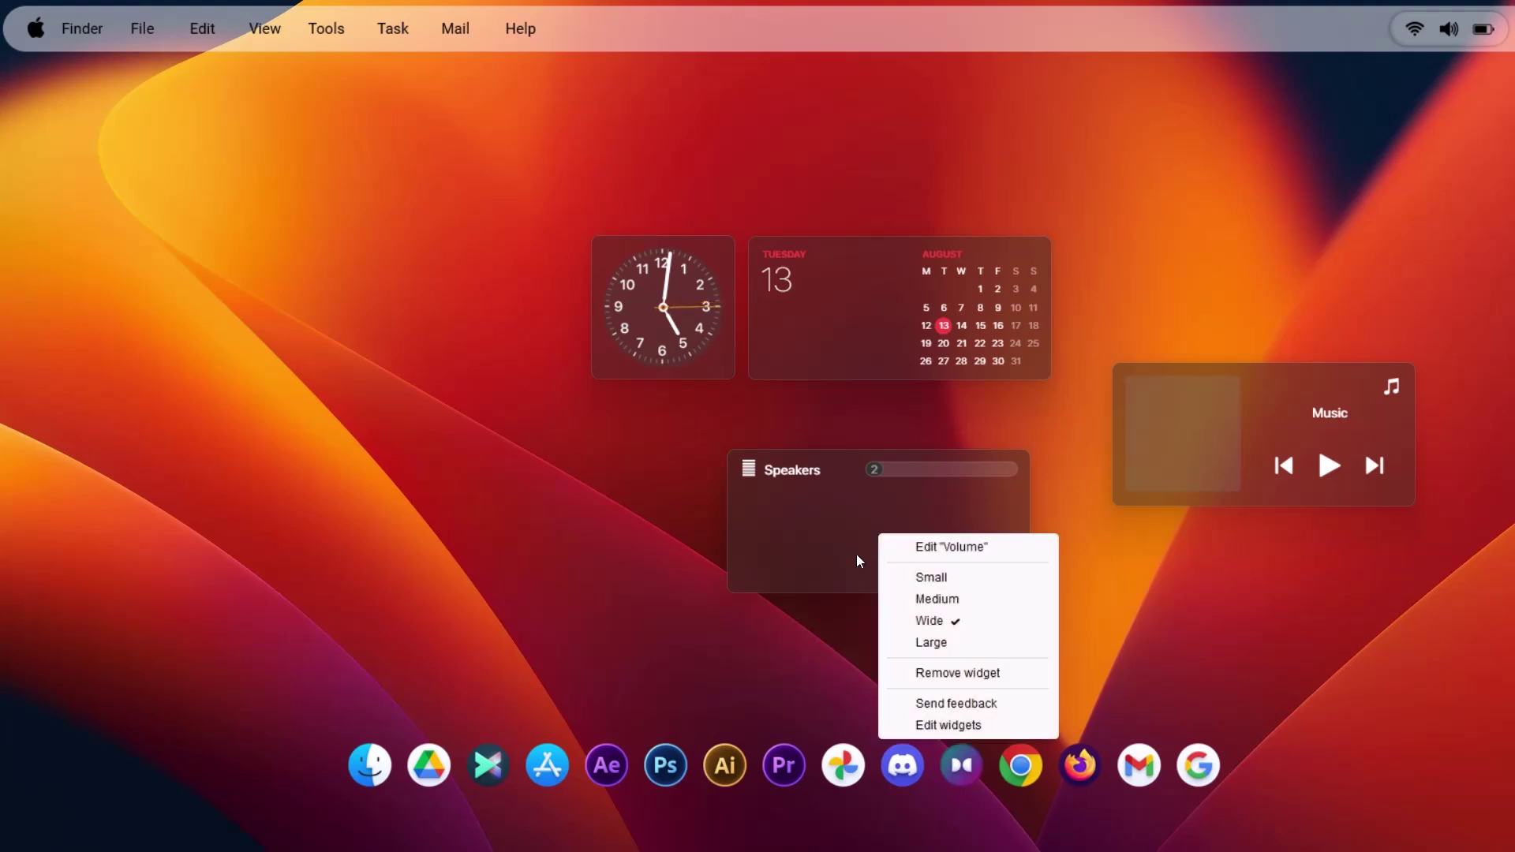
pyautogui.click(950, 603)
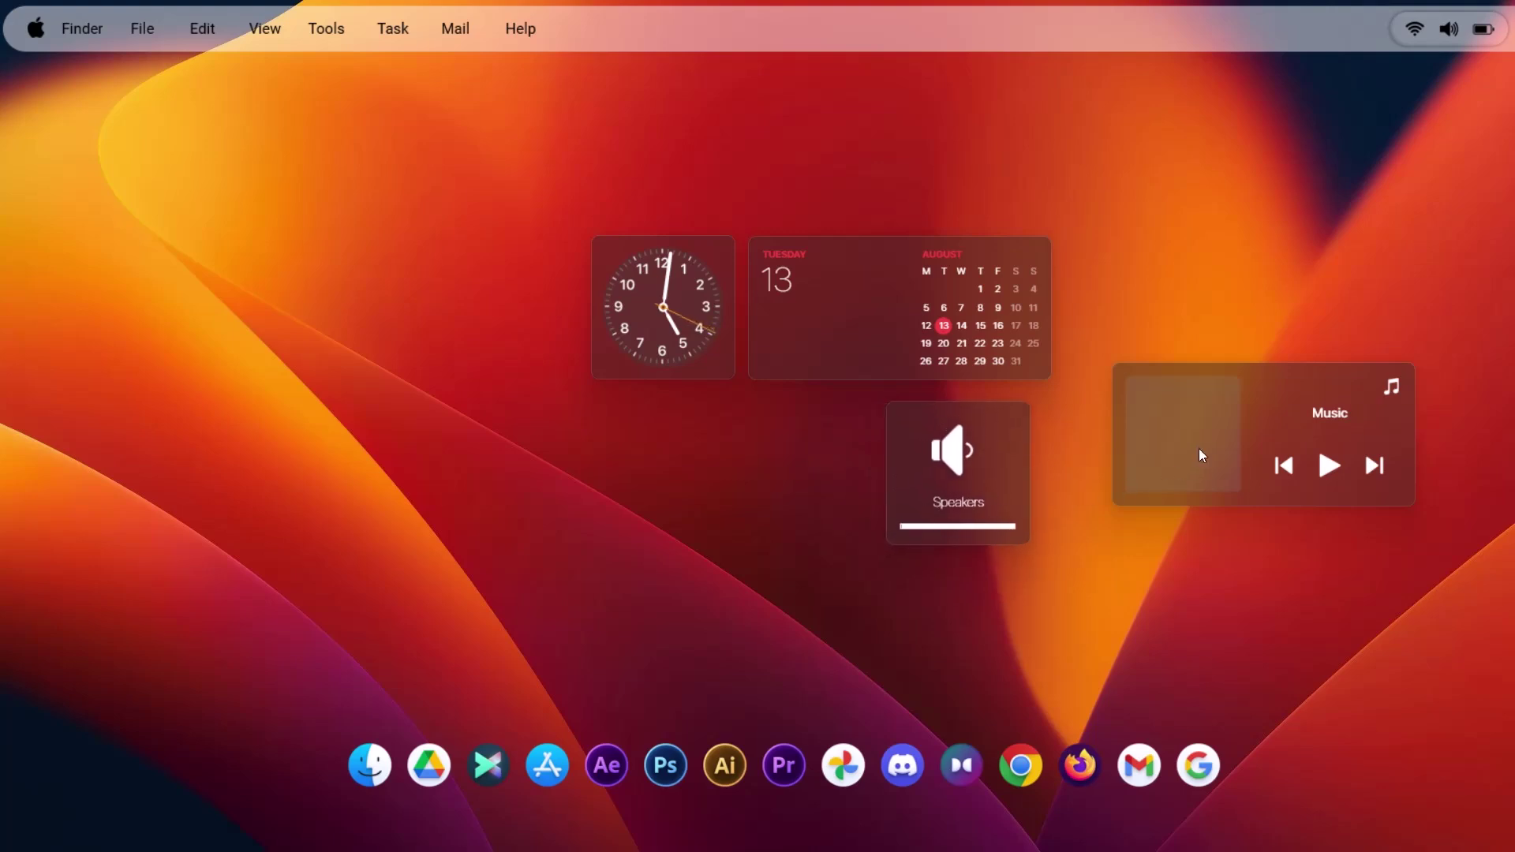
# Step: Place the Music widget under the clock and align their left edges
pyautogui.moveTo(1200, 455); pyautogui.dragTo(661, 485)
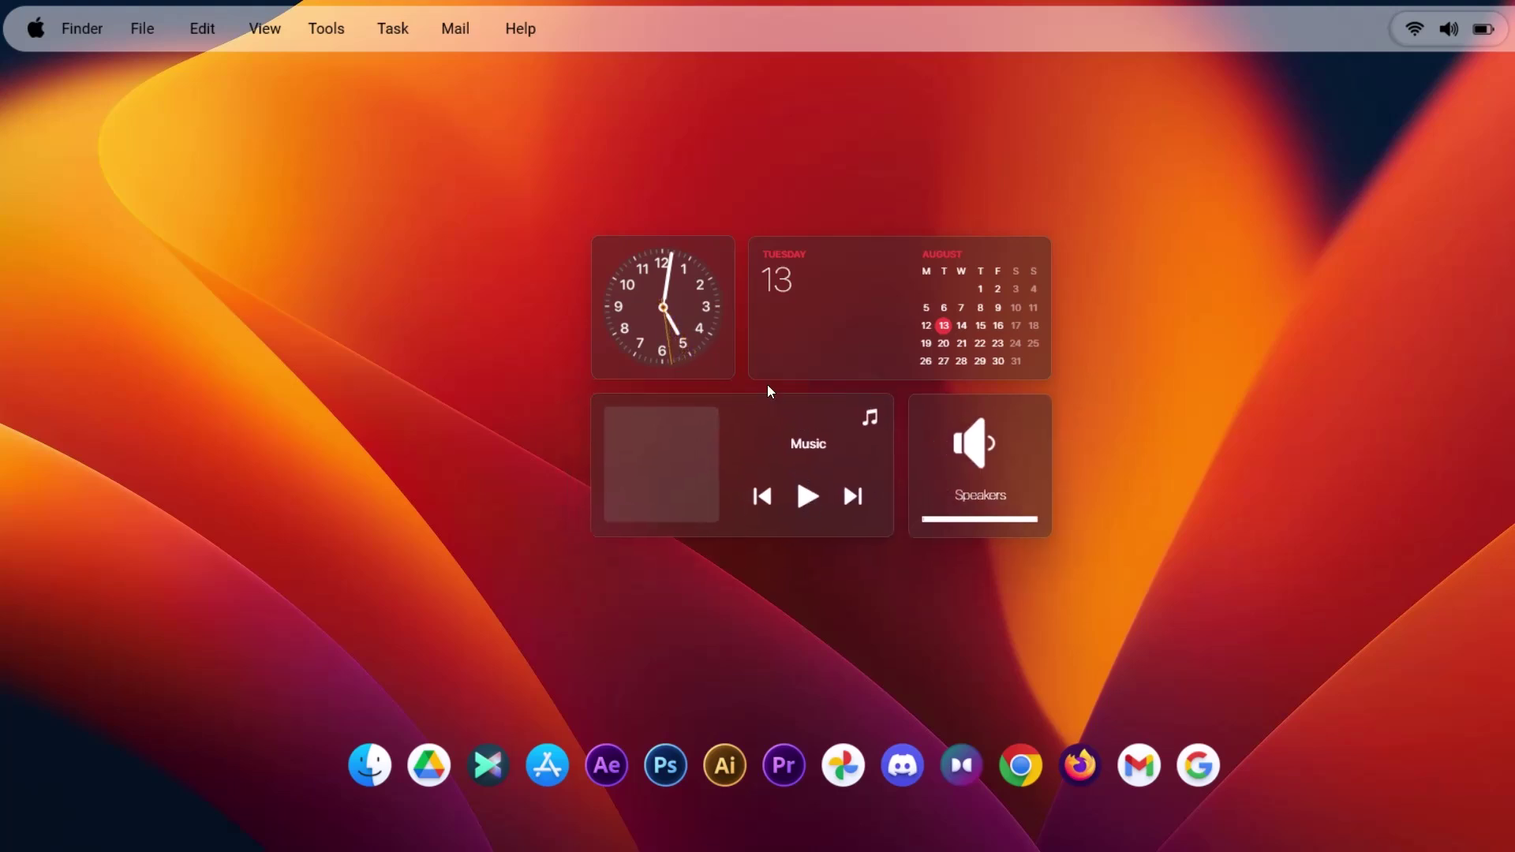
pyautogui.moveTo(689, 335); pyautogui.dragTo(675, 337)
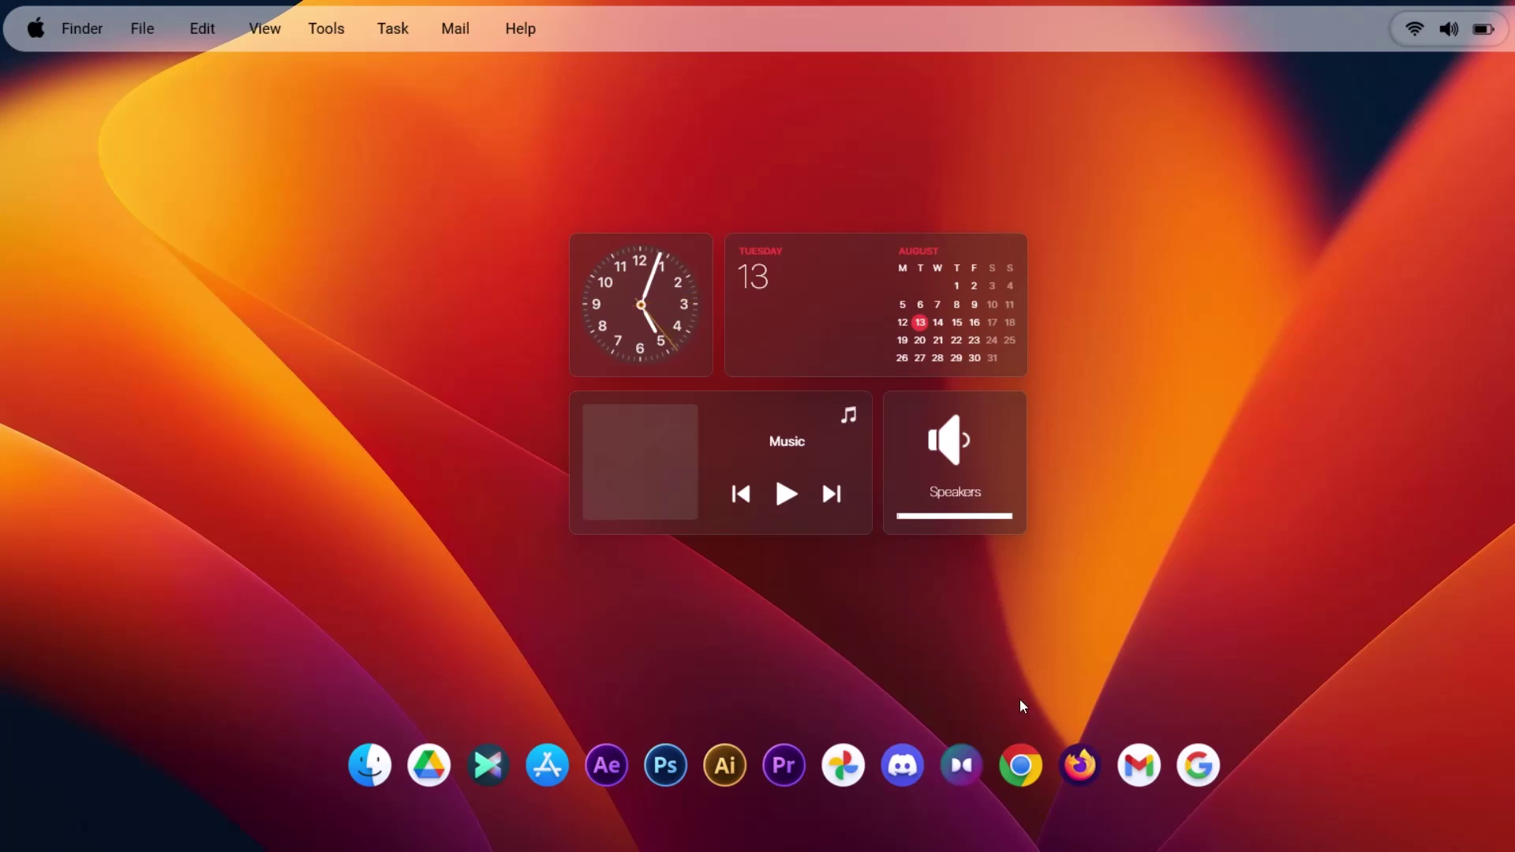
# Step: Install the Dust Particles_1 package from Rm_Skins and minimize Explorer
pyautogui.moveTo(855, 829)
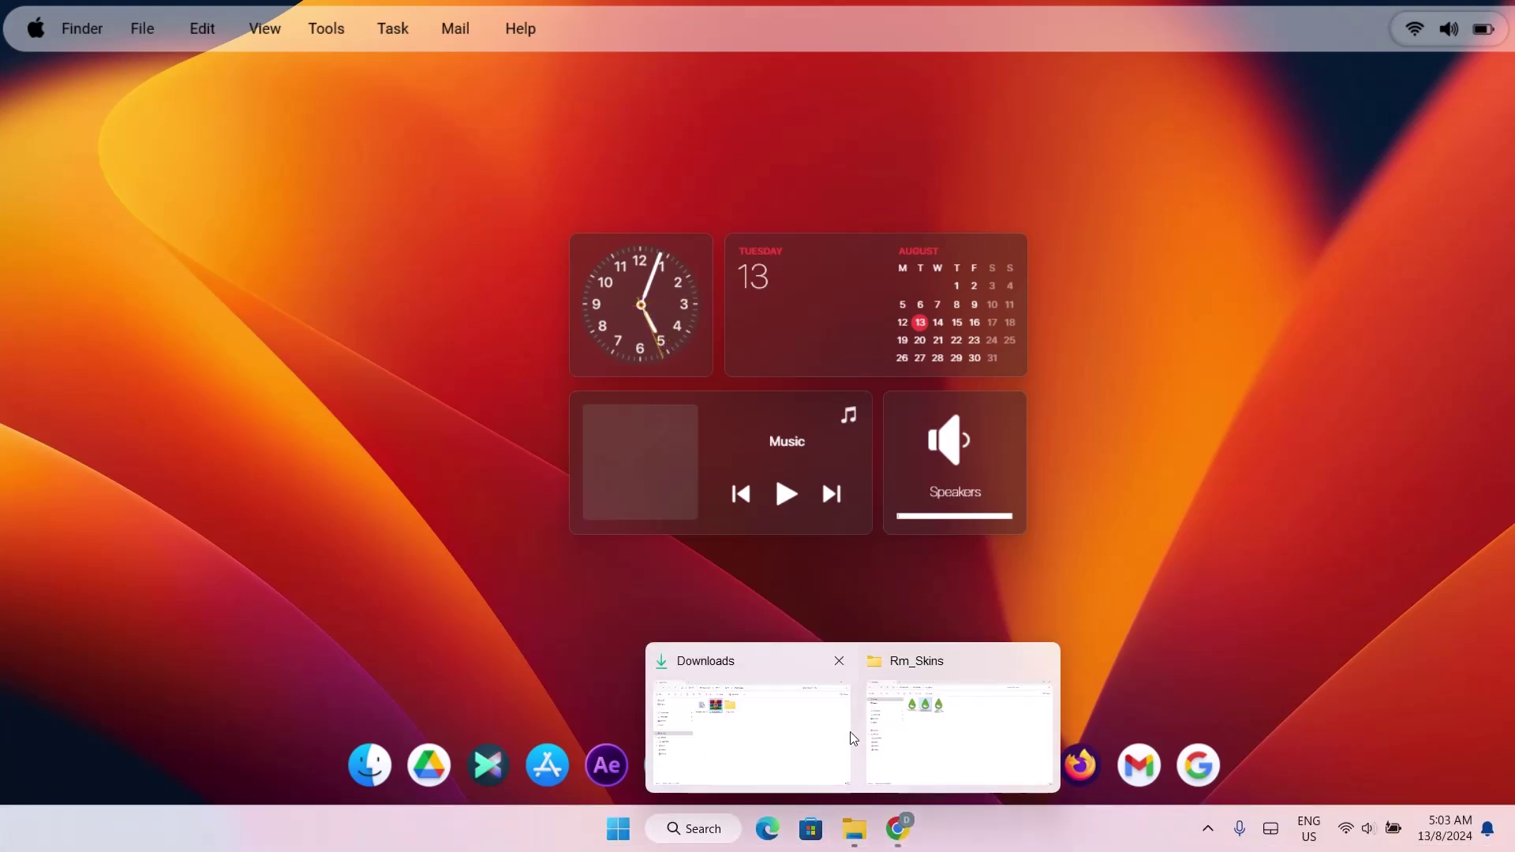
pyautogui.click(951, 742)
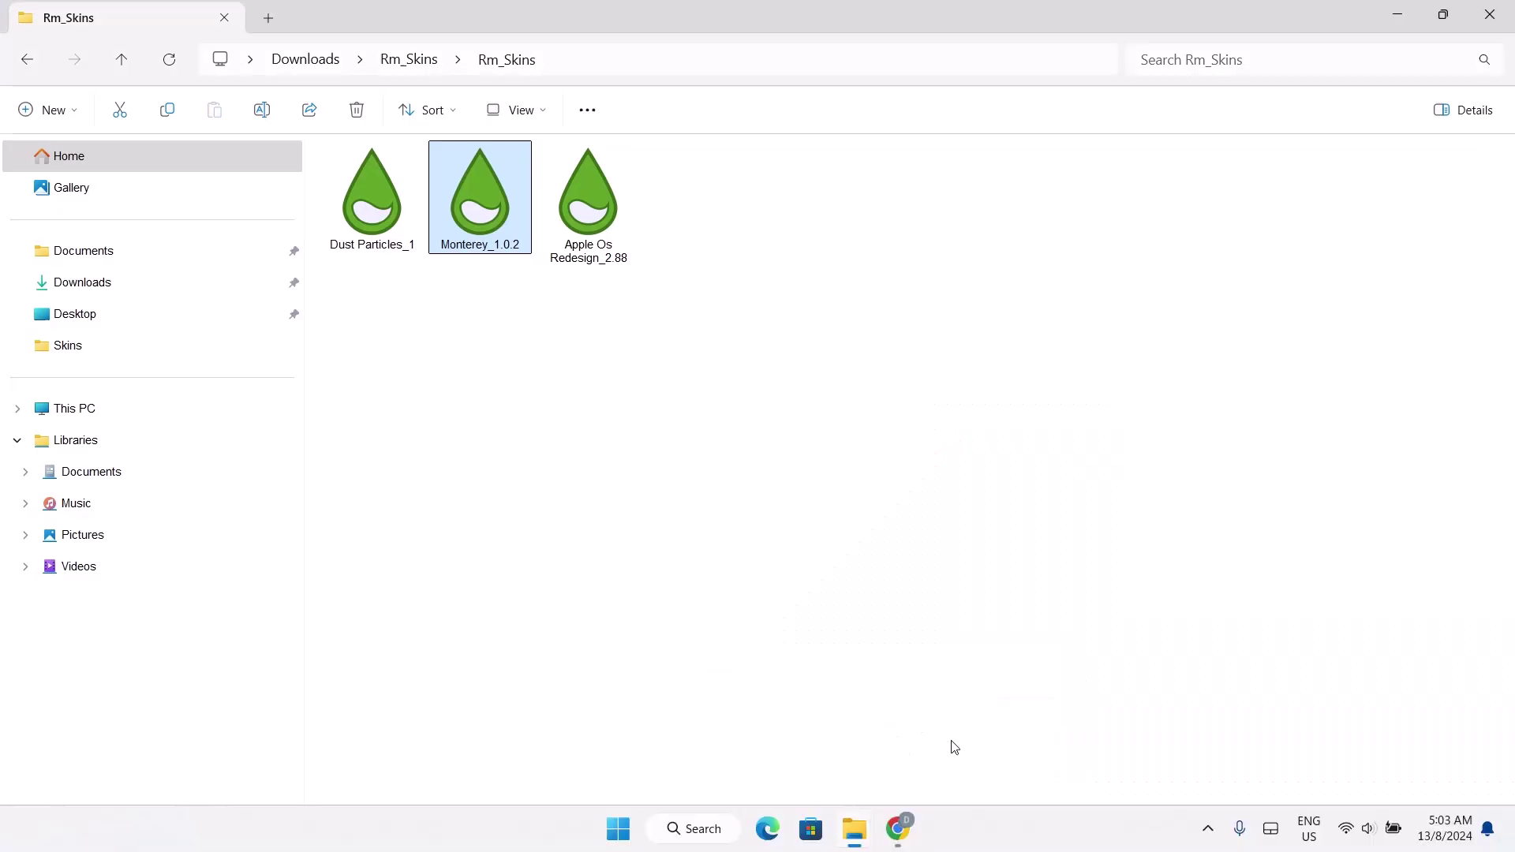
pyautogui.doubleClick(376, 198)
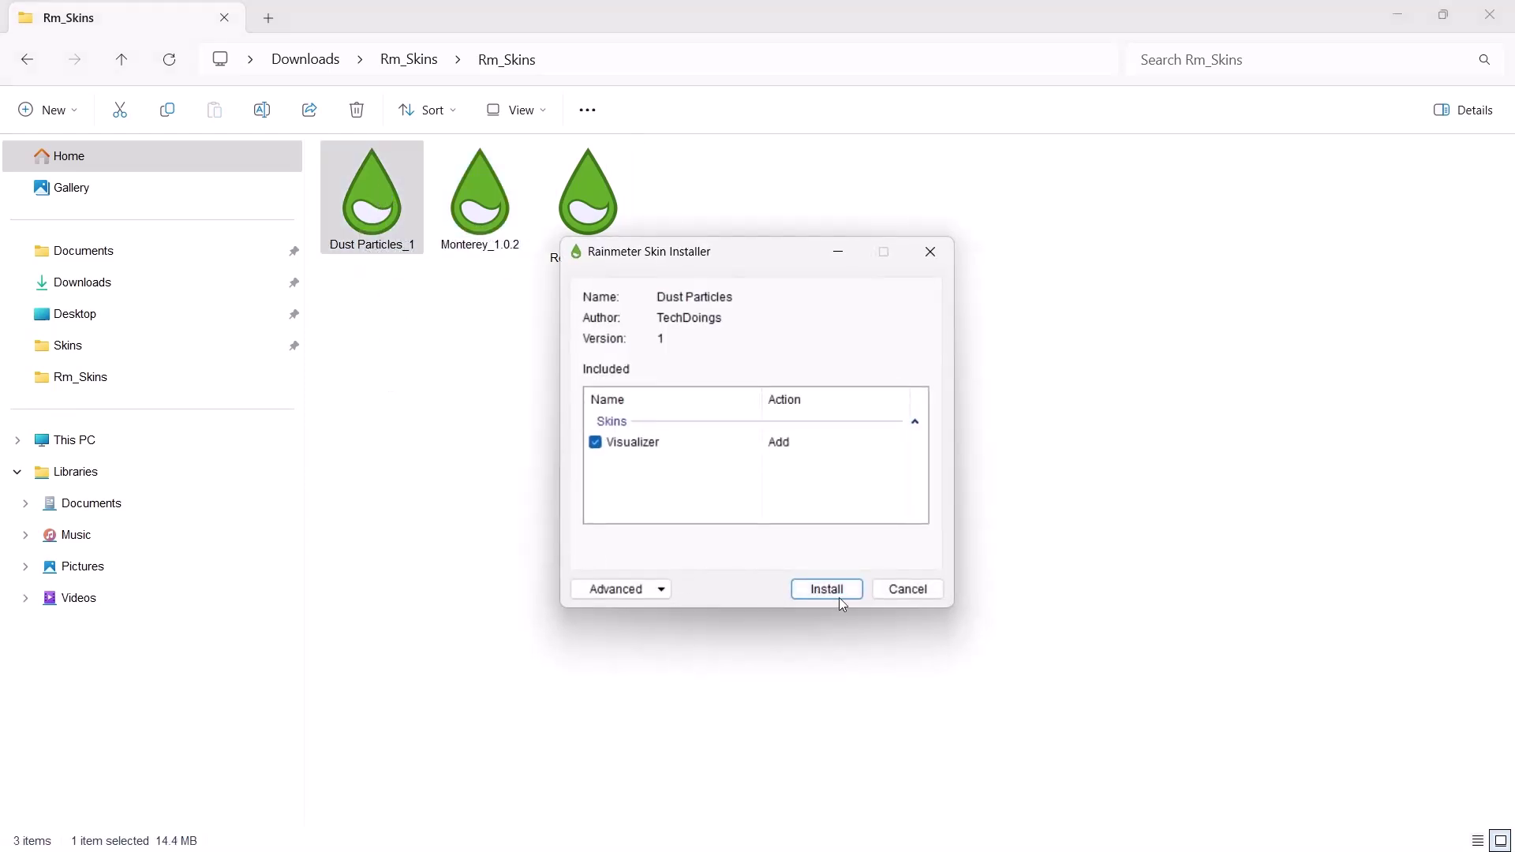
pyautogui.click(826, 590)
pyautogui.click(1398, 15)
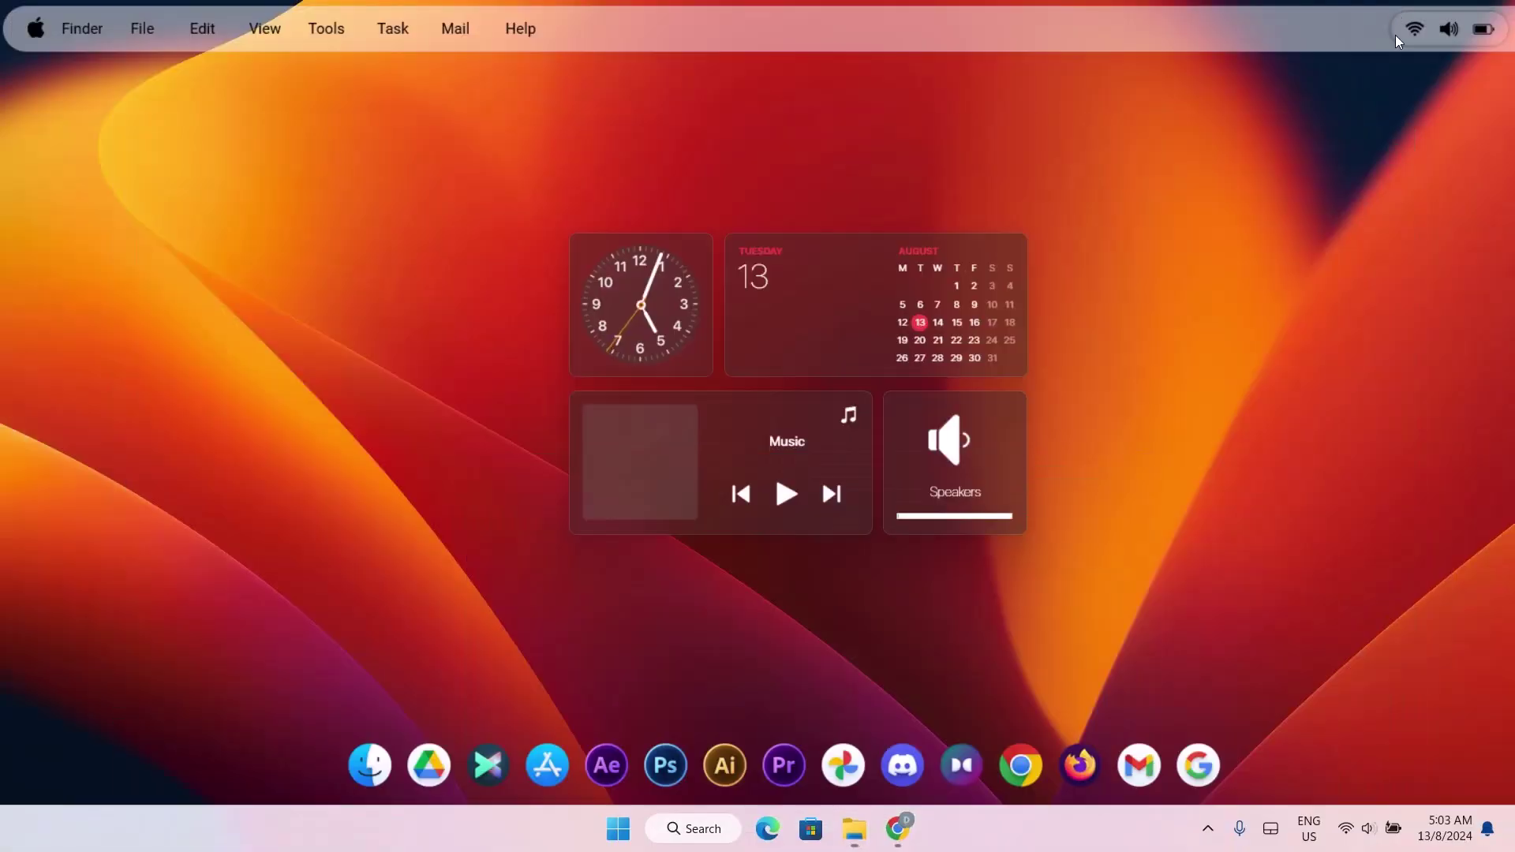
# Step: Load Visualizer\Dots-Visualizer.ini from the Rainmeter skin manager
pyautogui.click(1209, 832)
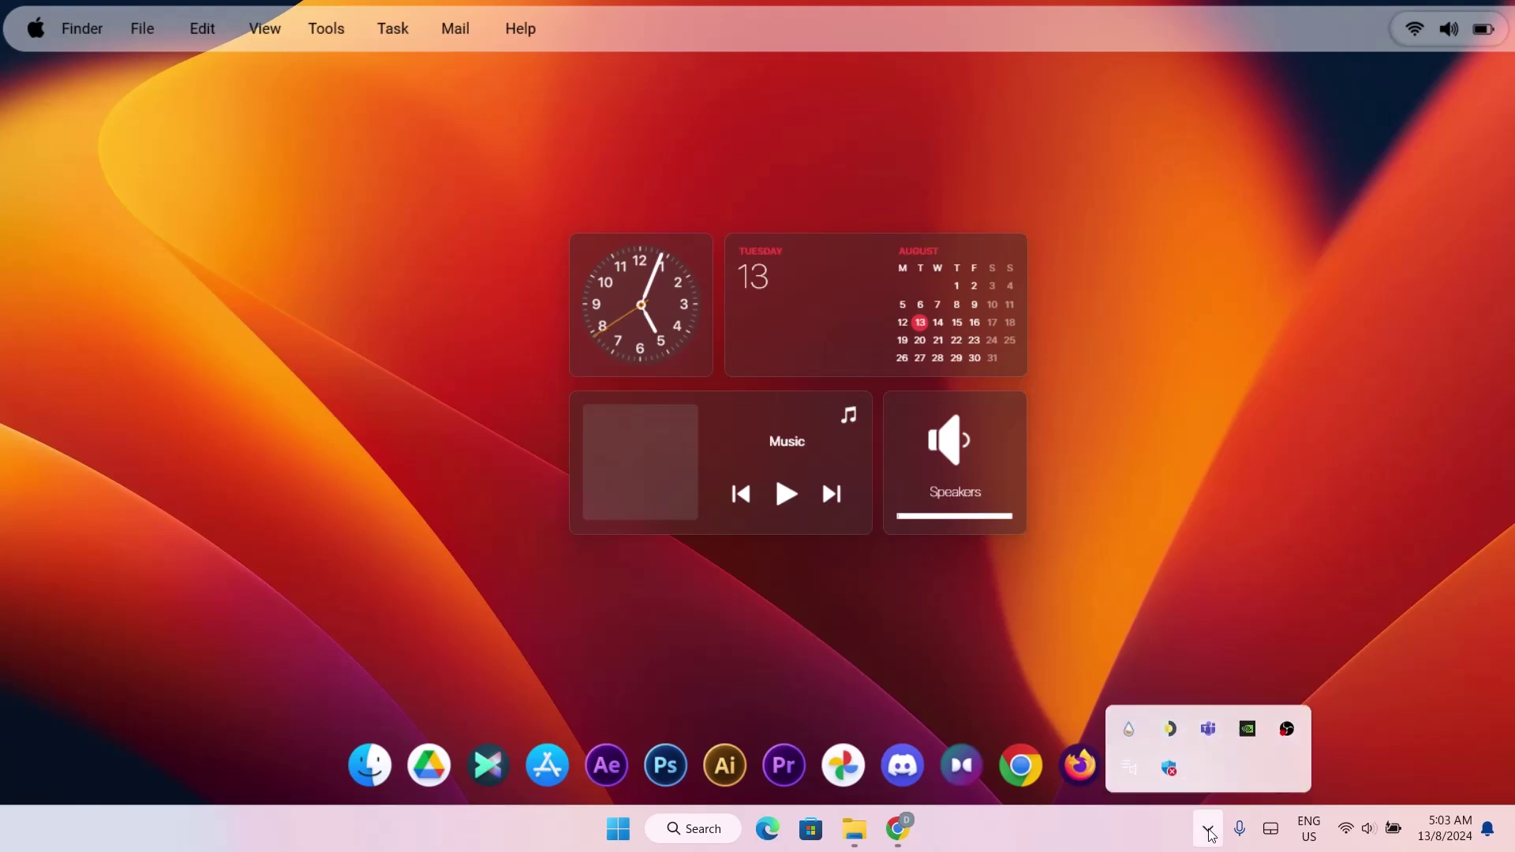
pyautogui.click(1131, 730)
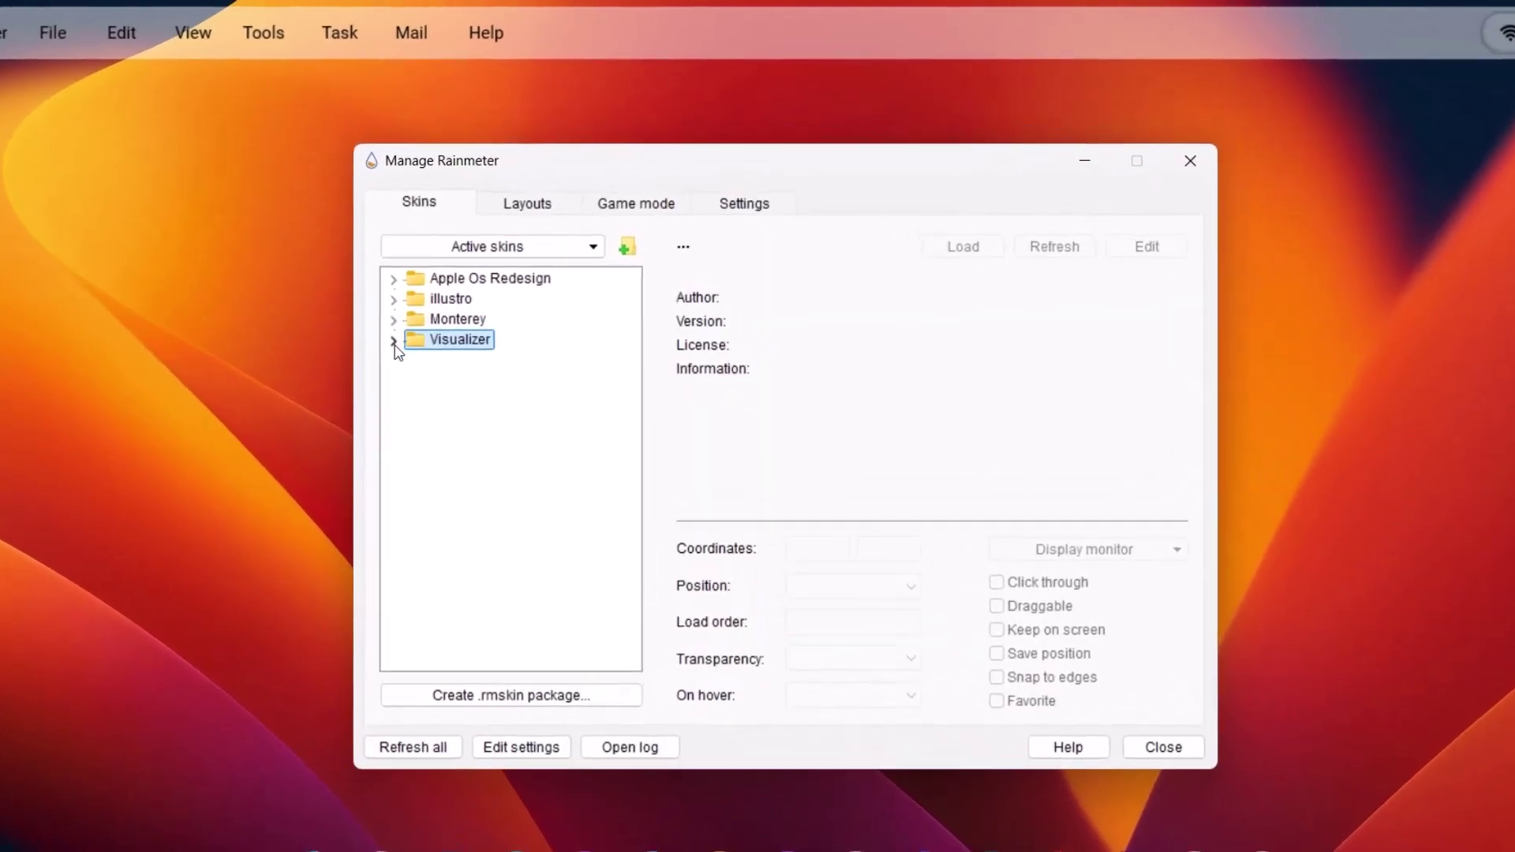
pyautogui.click(435, 302)
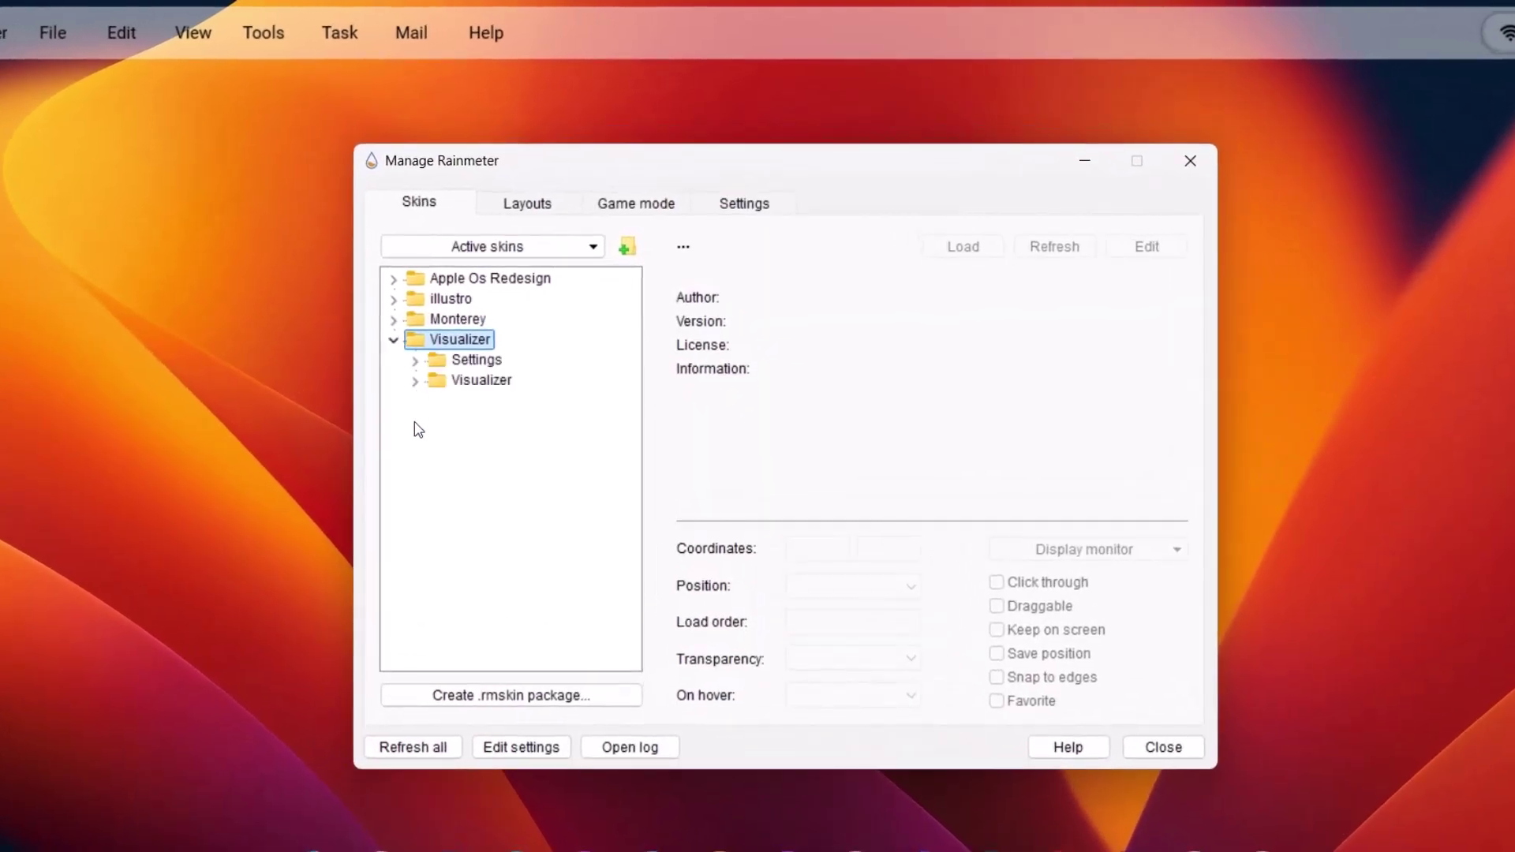
pyautogui.click(415, 381)
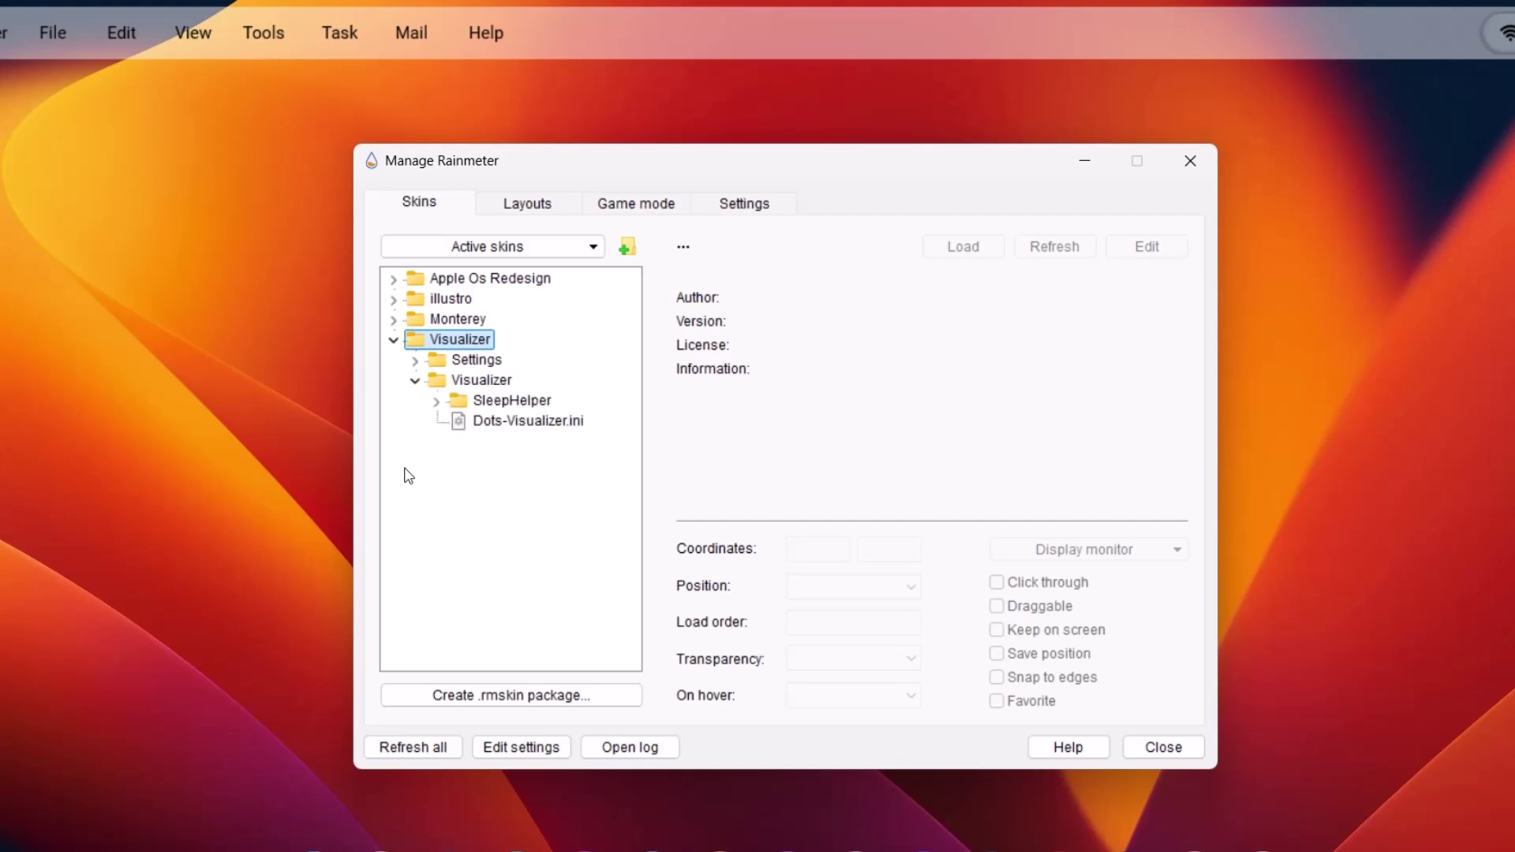
pyautogui.click(522, 424)
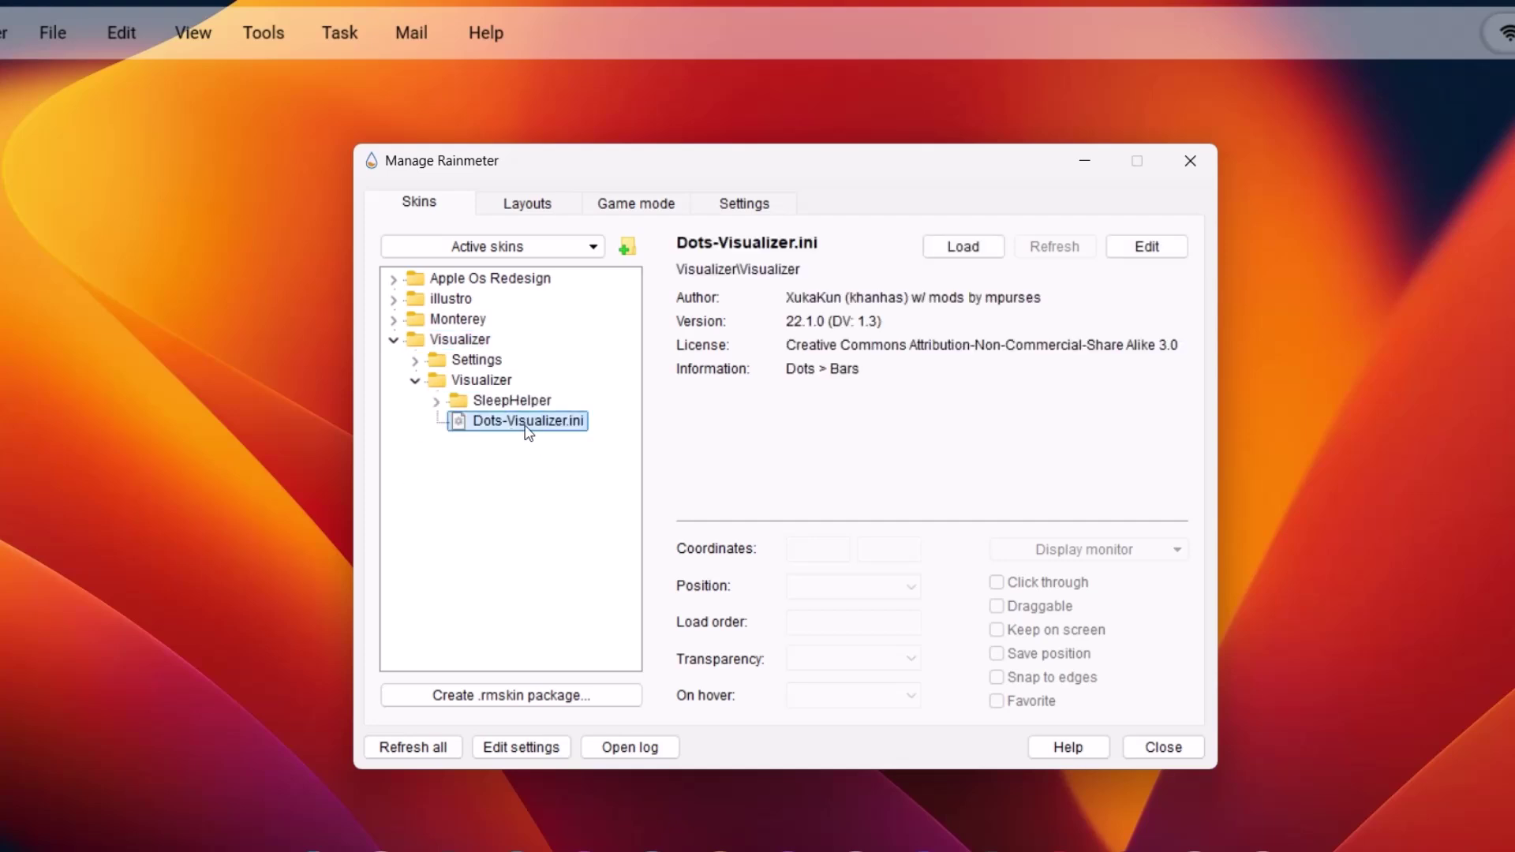
pyautogui.click(961, 247)
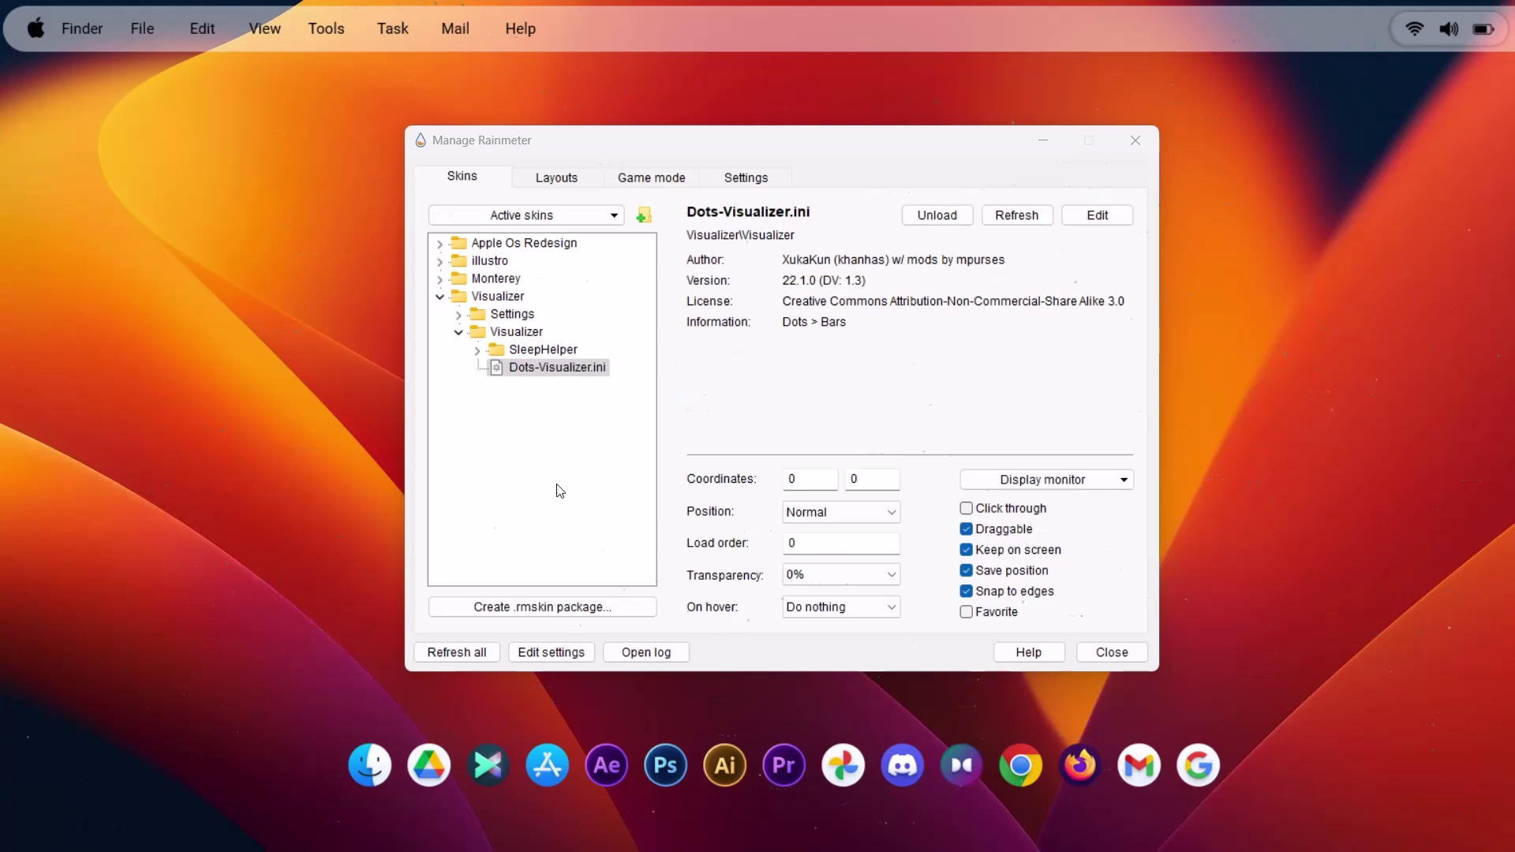
# Step: Set the Dots-Visualizer skin's On hover option to Hide and minimize the skin manager
pyautogui.press('super')
pyautogui.moveTo(917, 827)
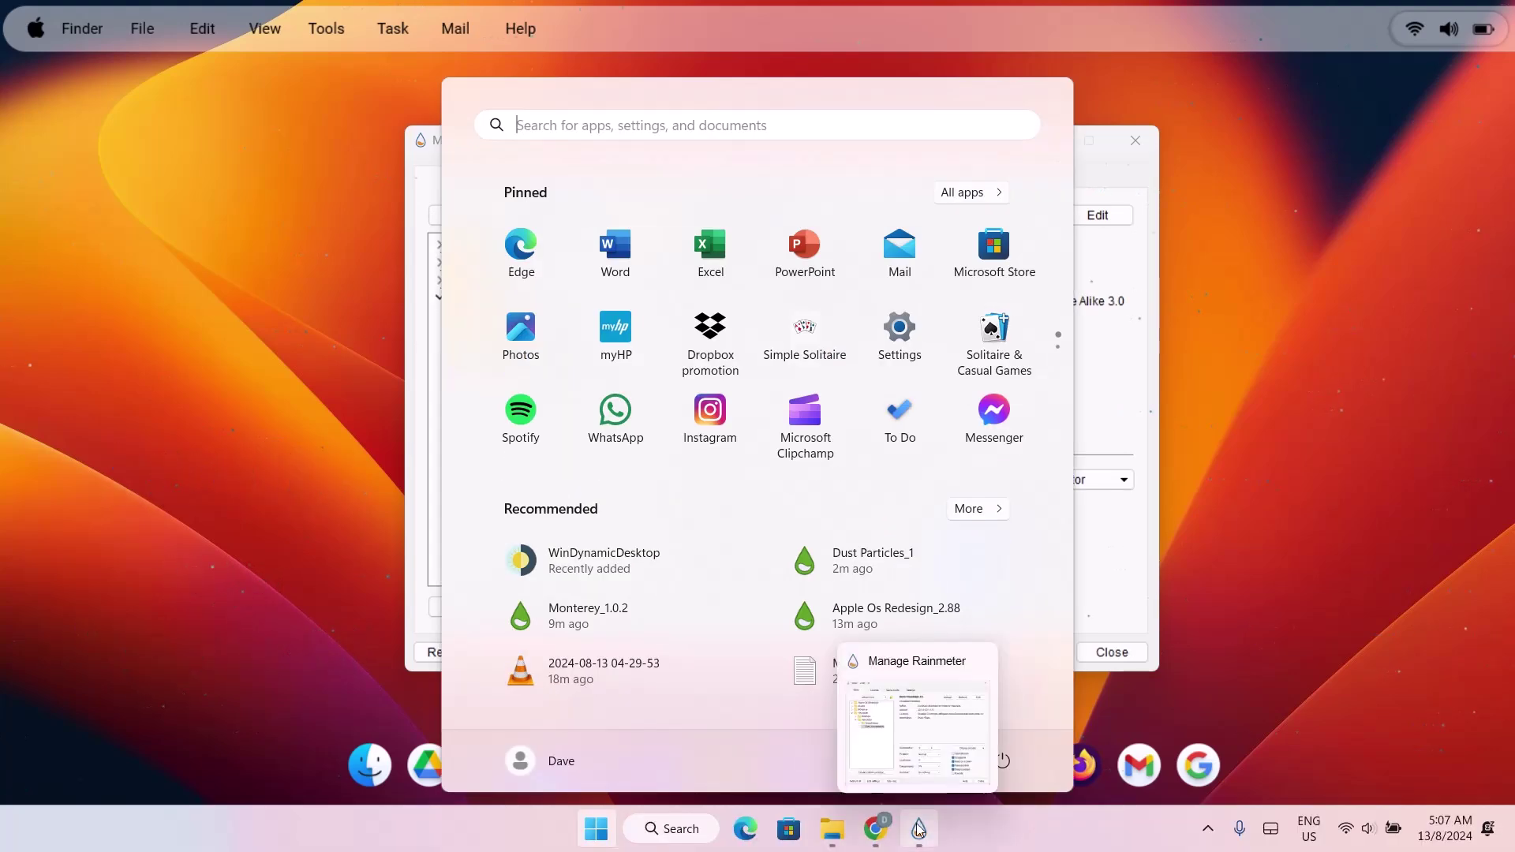
pyautogui.click(918, 827)
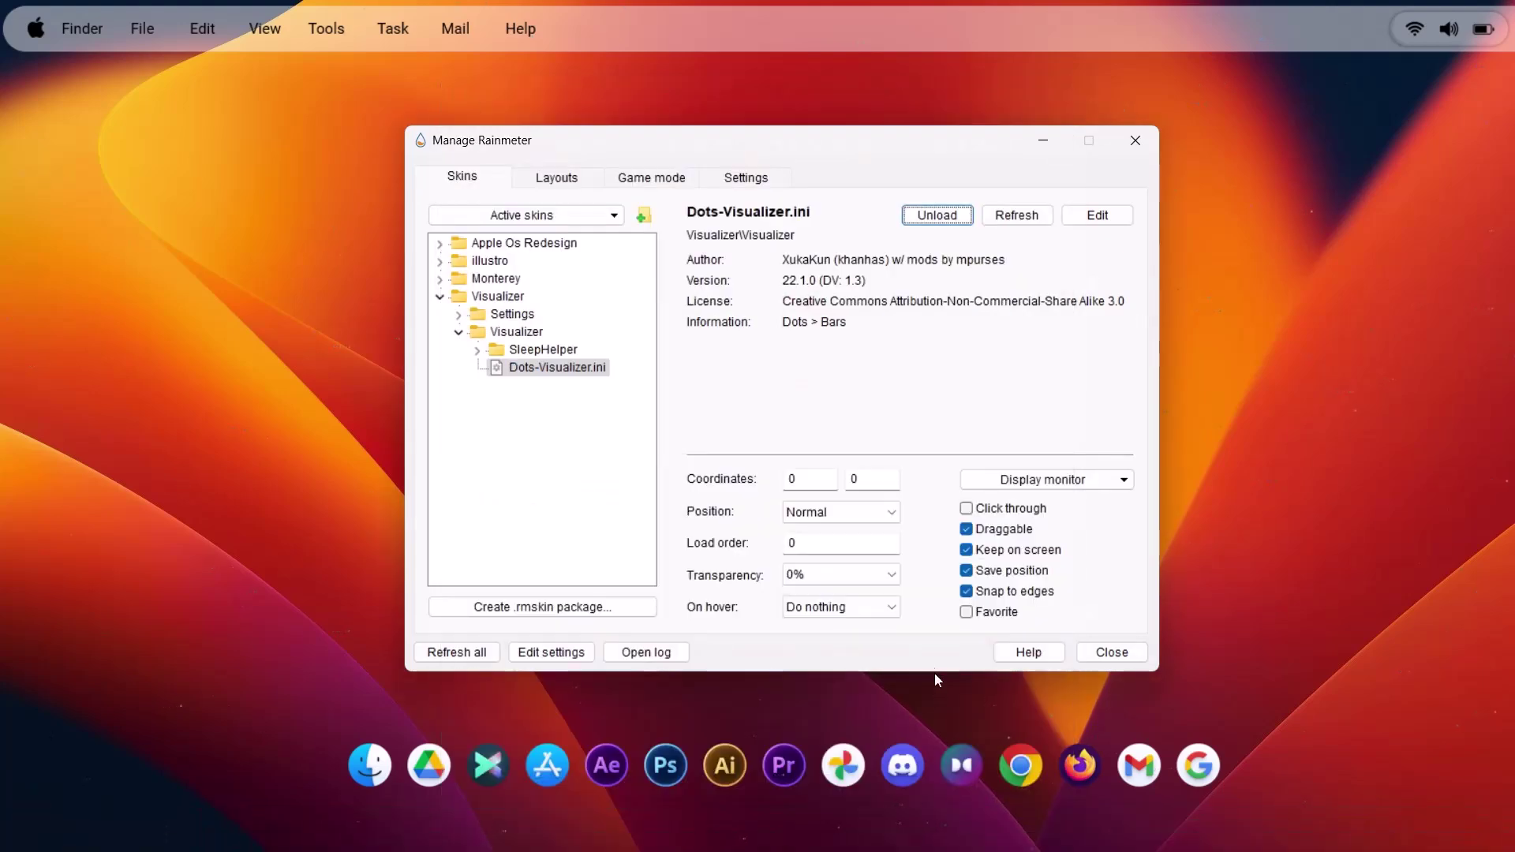
pyautogui.click(884, 609)
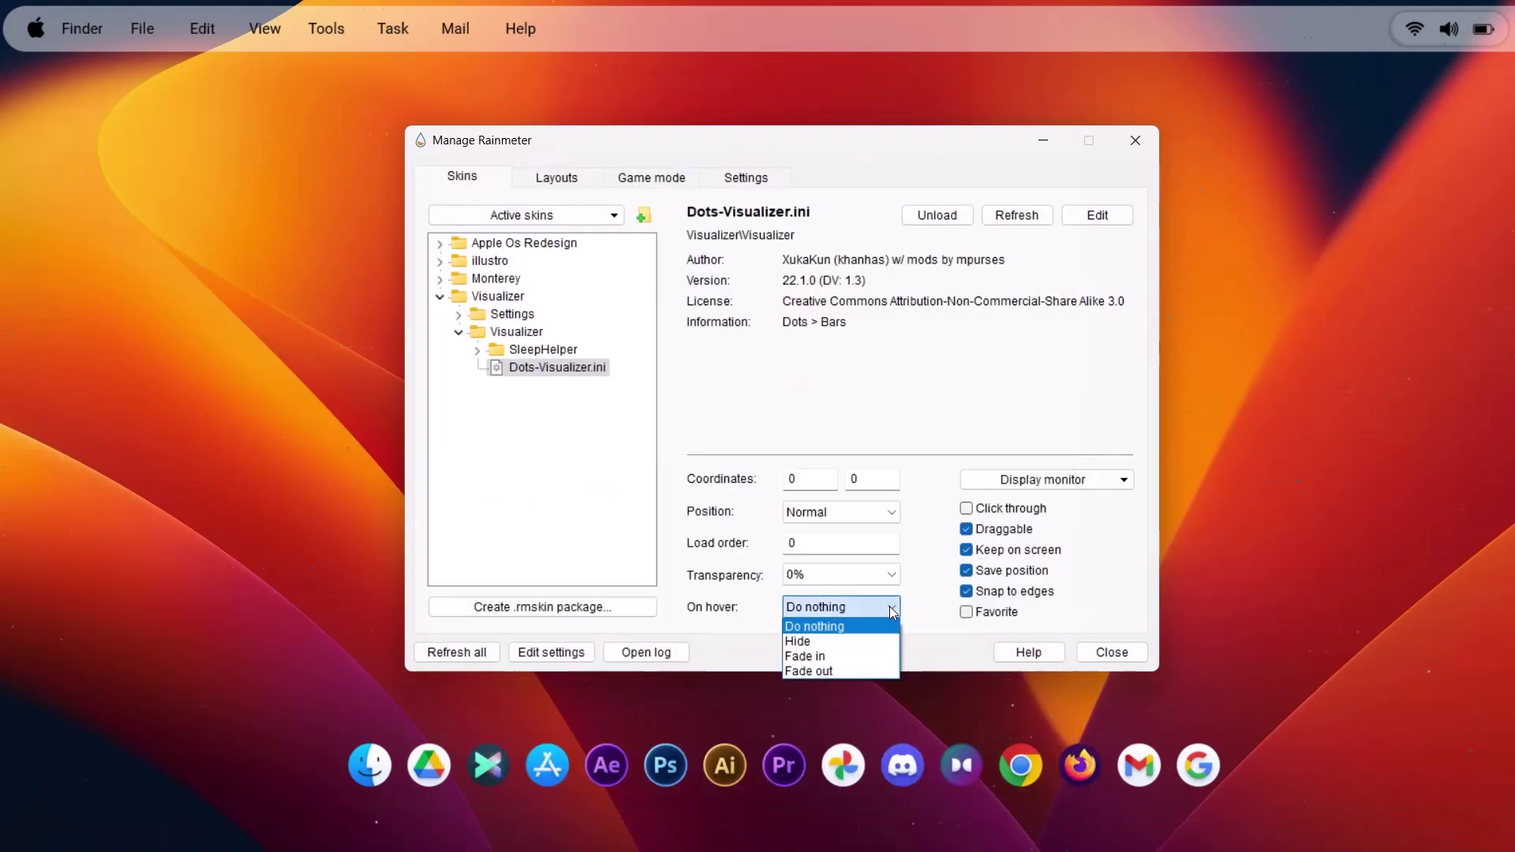
pyautogui.click(813, 641)
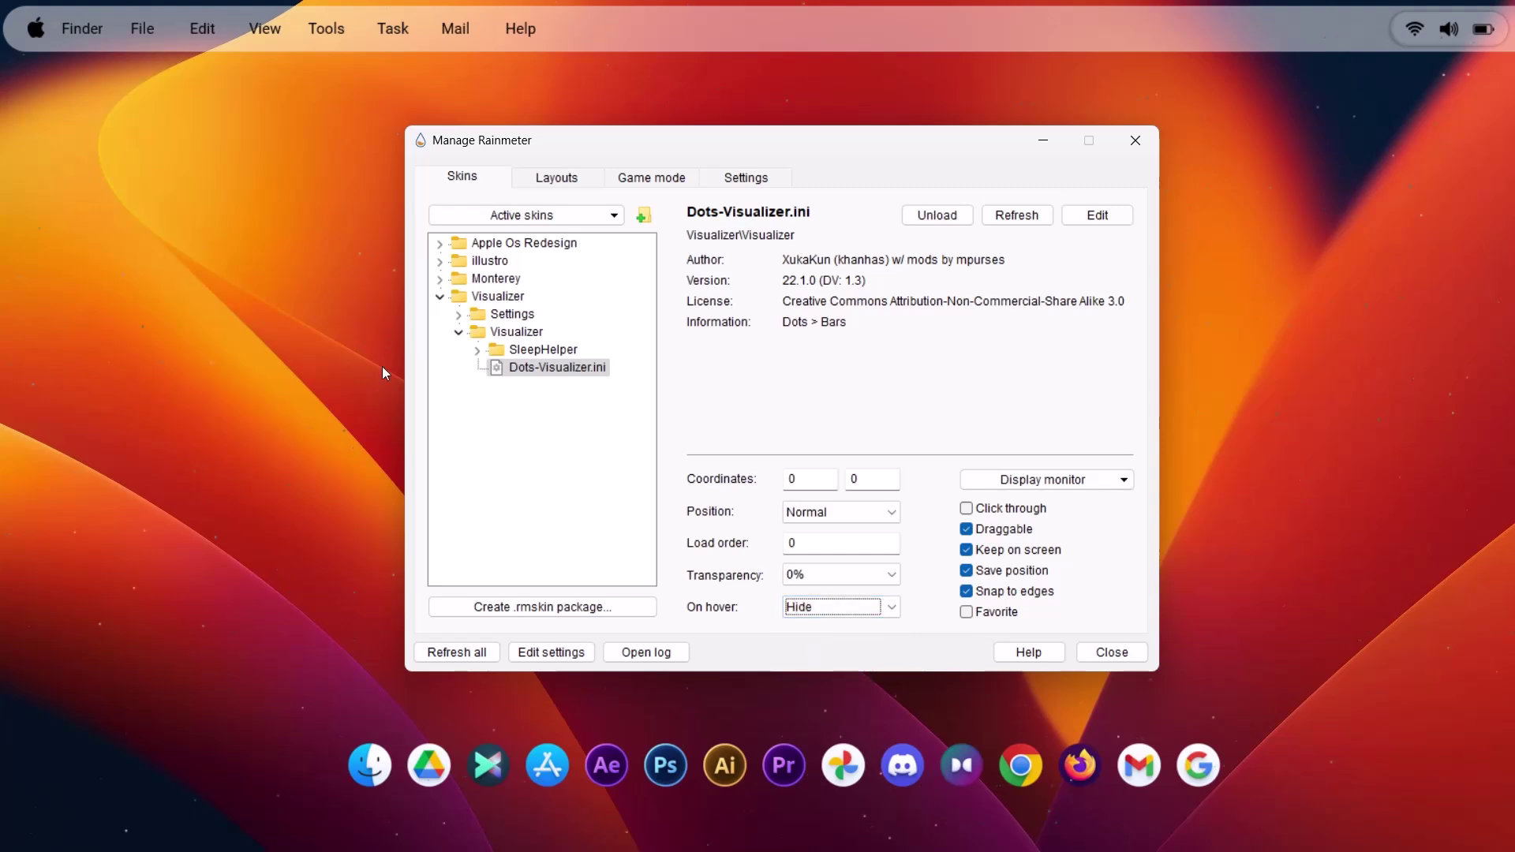
pyautogui.click(1042, 144)
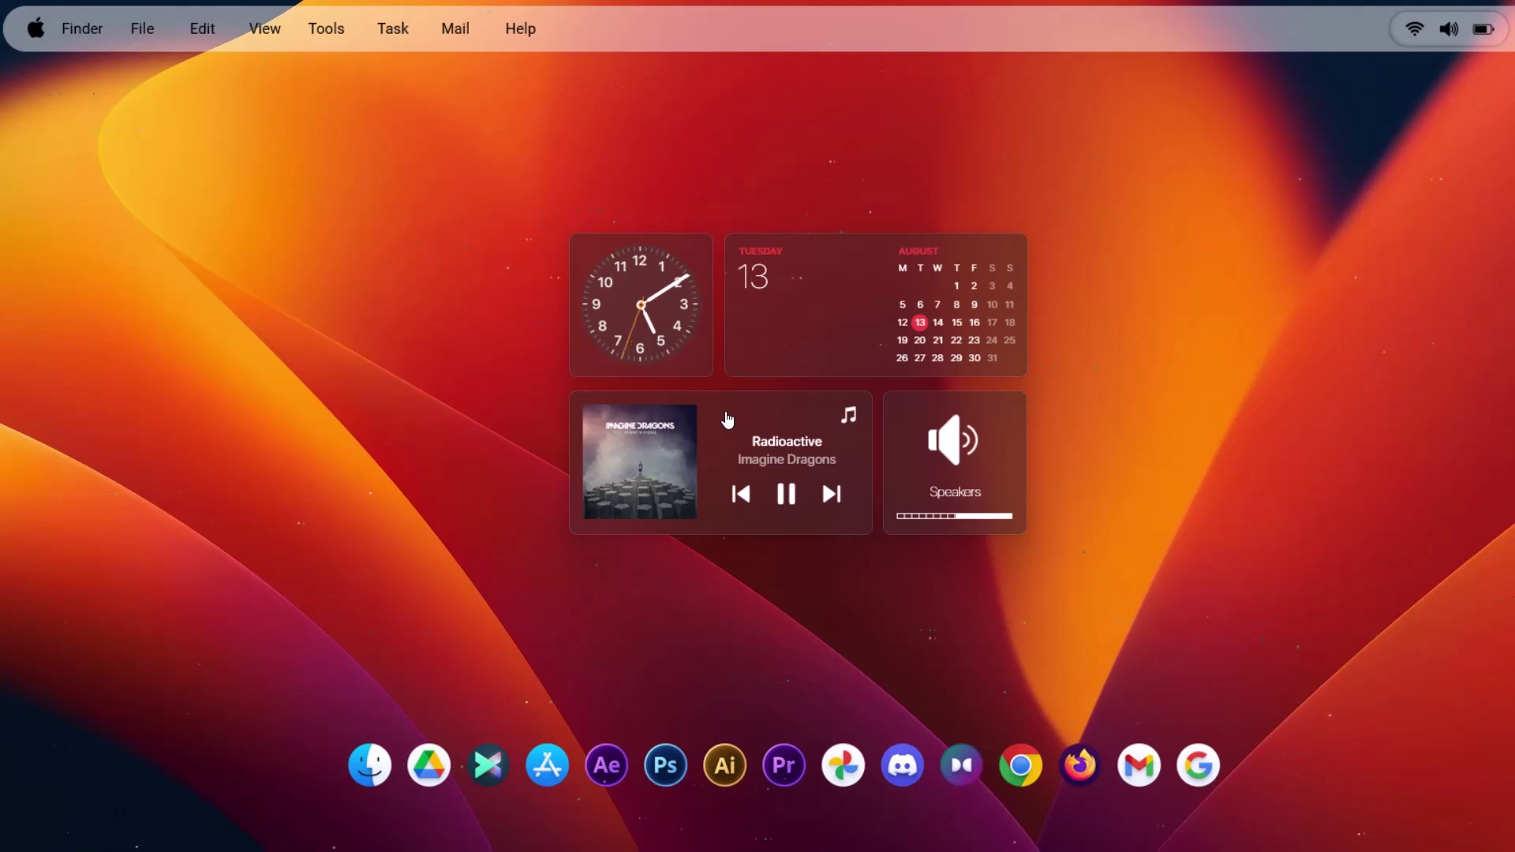
# Step: Pause the song 'Swalla (feat. Nicki Minaj)' and raise the Speakers widget volume slider
pyautogui.press('XF86AudioPlay')
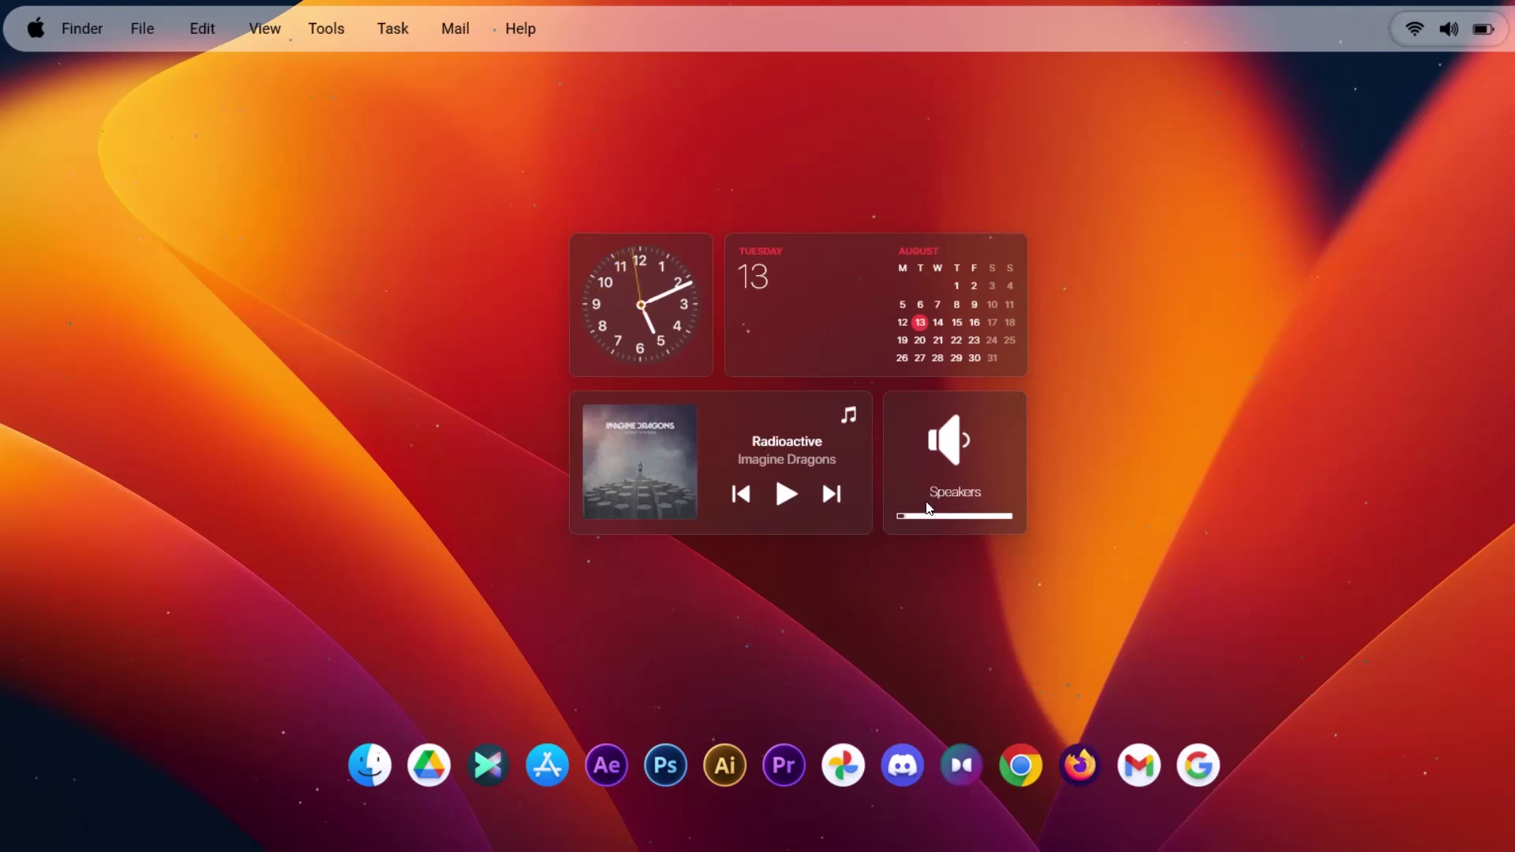
pyautogui.moveTo(908, 522)
pyautogui.mouseDown()
pyautogui.moveTo(947, 521)
pyautogui.moveTo(906, 520)
pyautogui.mouseUp()
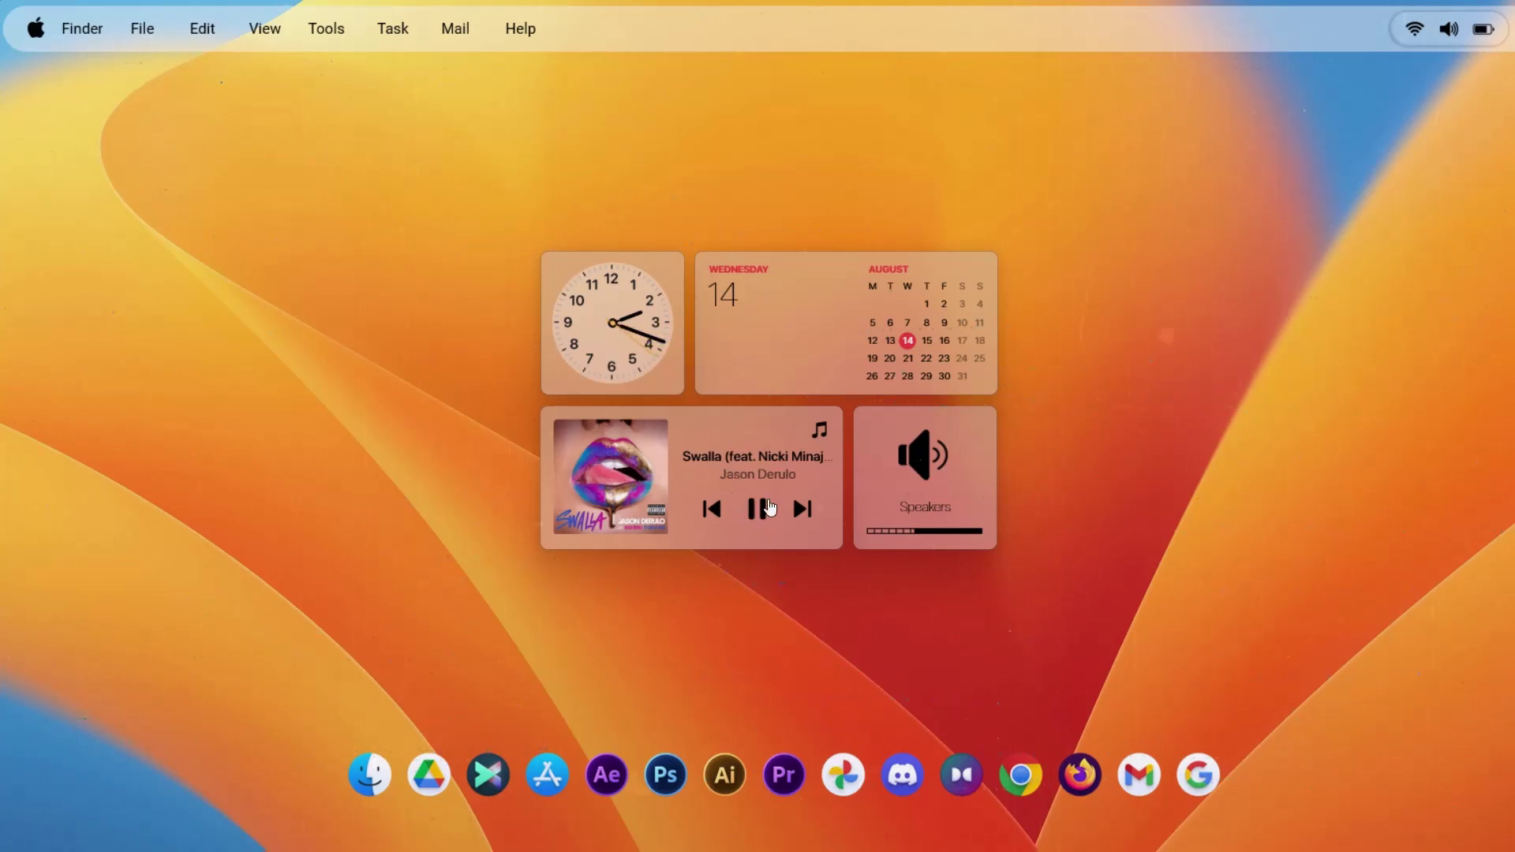
pyautogui.click(769, 508)
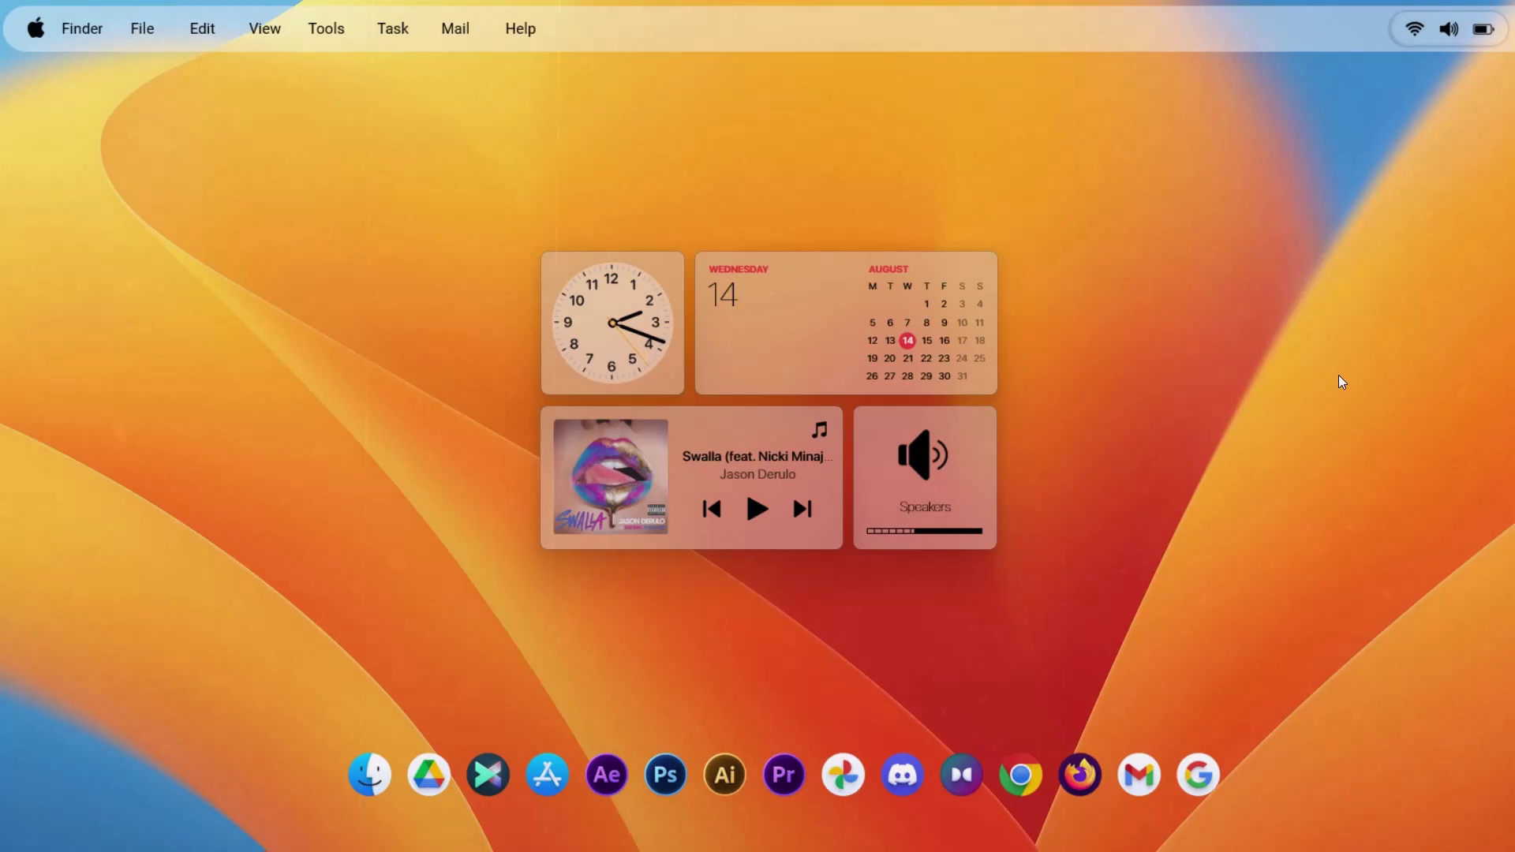